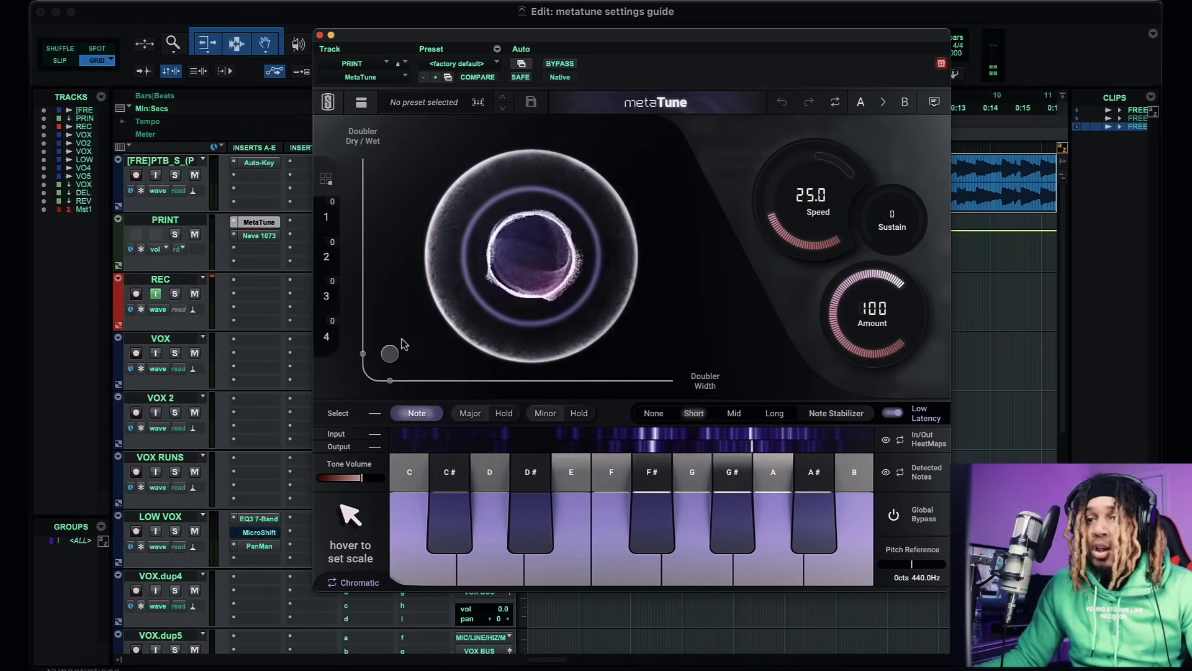
# Try the doubler at 100% dry/wet with different widths between 0% and 100%, ending with dry/wet at 0%
pyautogui.moveTo(463, 307)
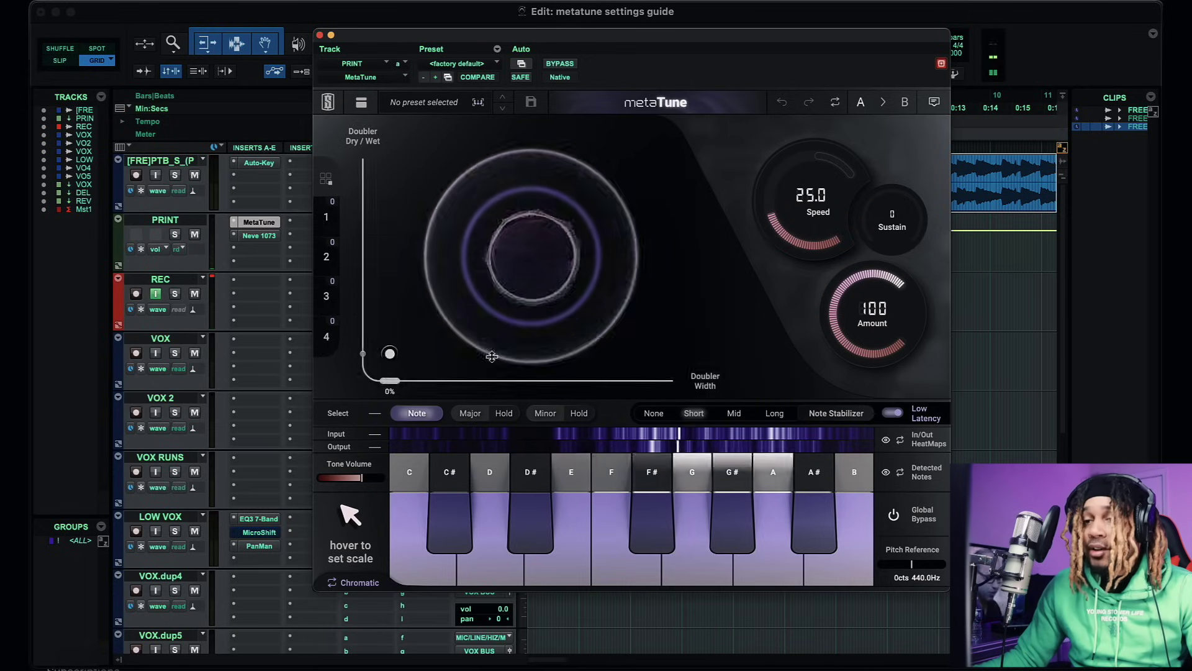
pyautogui.moveTo(389, 360); pyautogui.dragTo(390, 158)
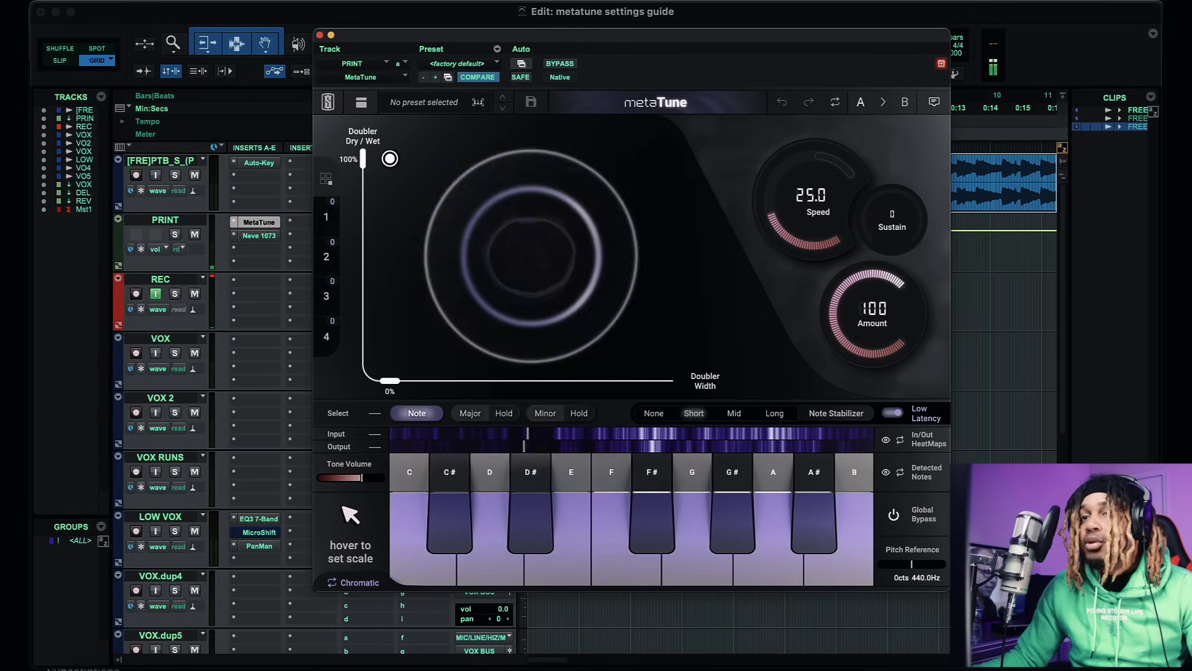
pyautogui.moveTo(389, 298); pyautogui.dragTo(672, 353)
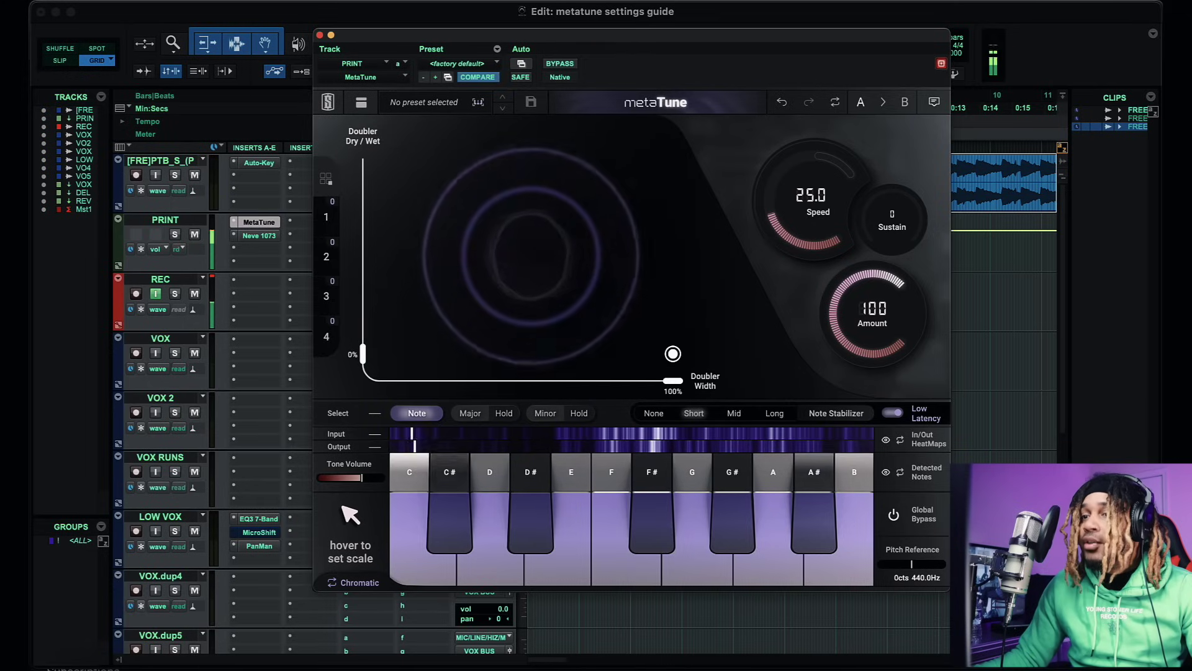
pyautogui.moveTo(363, 360)
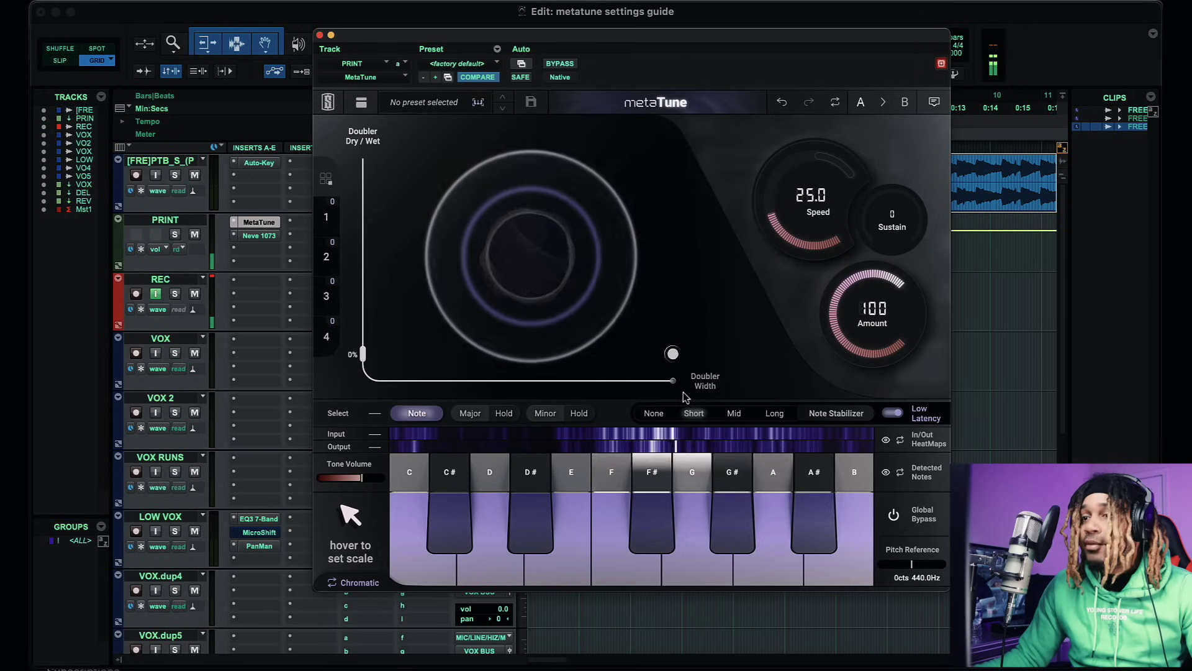
pyautogui.moveTo(363, 342); pyautogui.dragTo(363, 159)
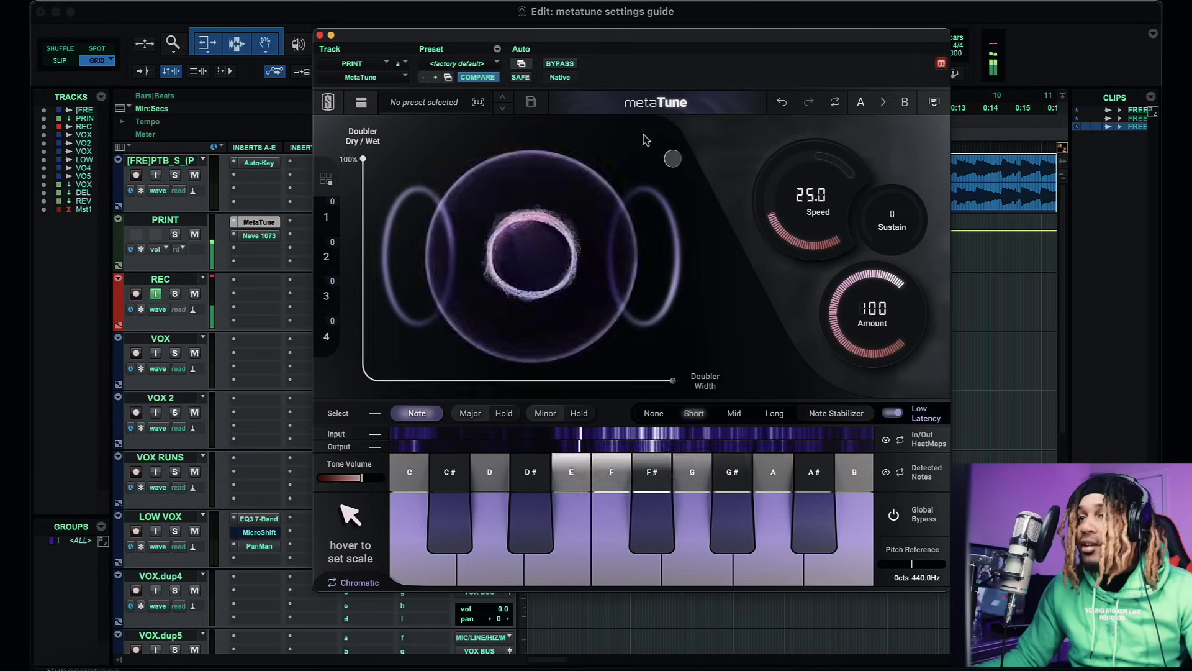
pyautogui.moveTo(672, 158); pyautogui.dragTo(513, 158)
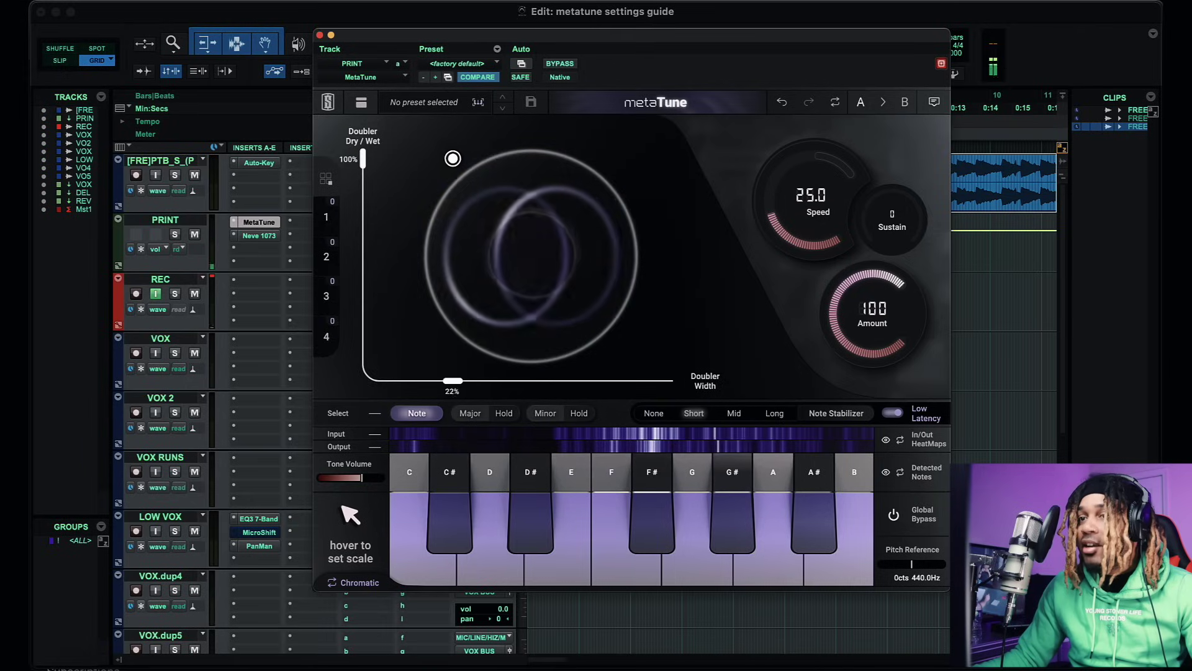
pyautogui.moveTo(447, 158); pyautogui.dragTo(670, 354)
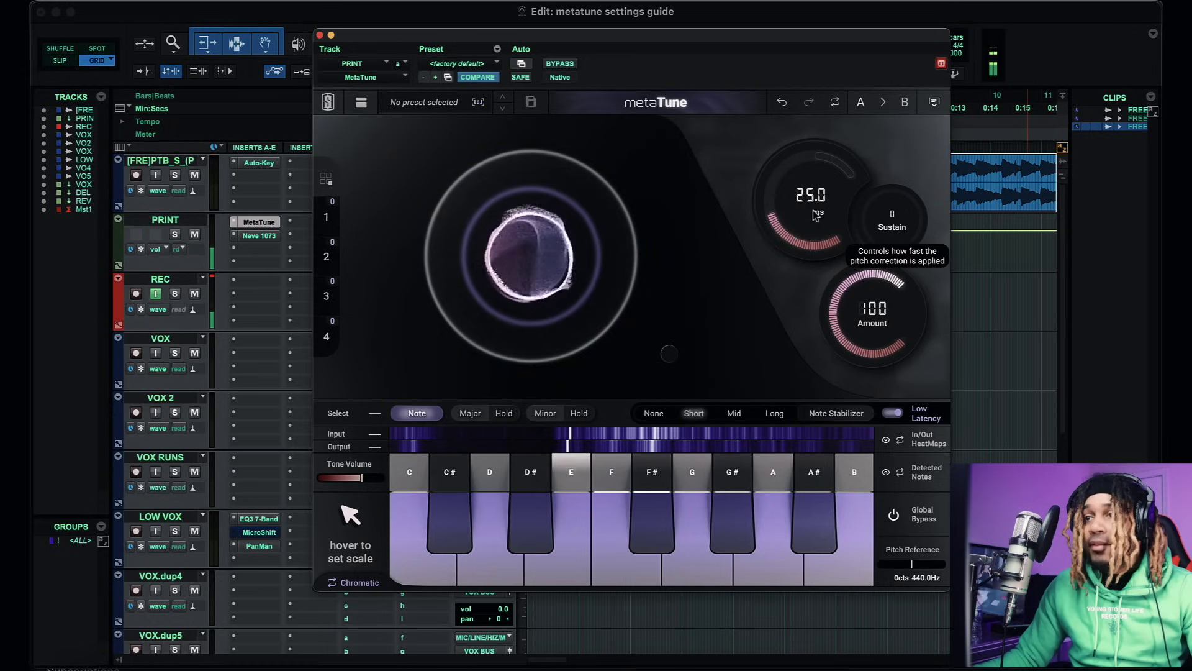
# Try pitch-correction speeds of 0.0 ms and -3.0 ms, ending at 0.0 ms
pyautogui.moveTo(810, 213); pyautogui.dragTo(804, 172)
pyautogui.moveTo(805, 124); pyautogui.dragTo(810, 100)
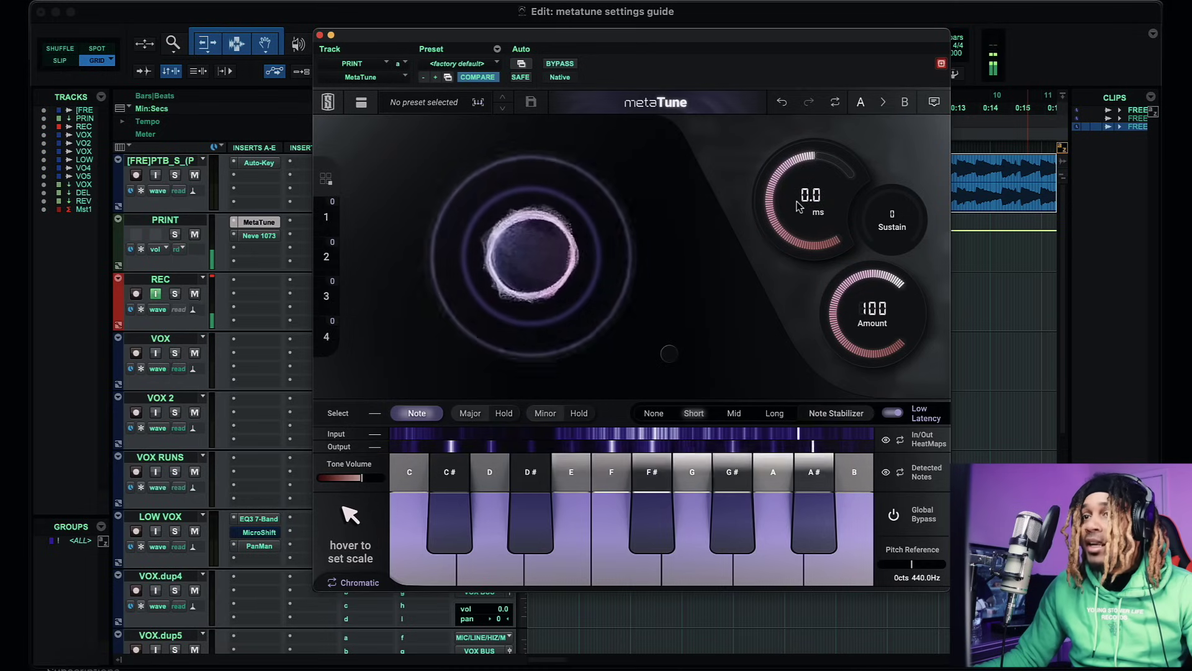
pyautogui.moveTo(826, 217); pyautogui.dragTo(794, 105)
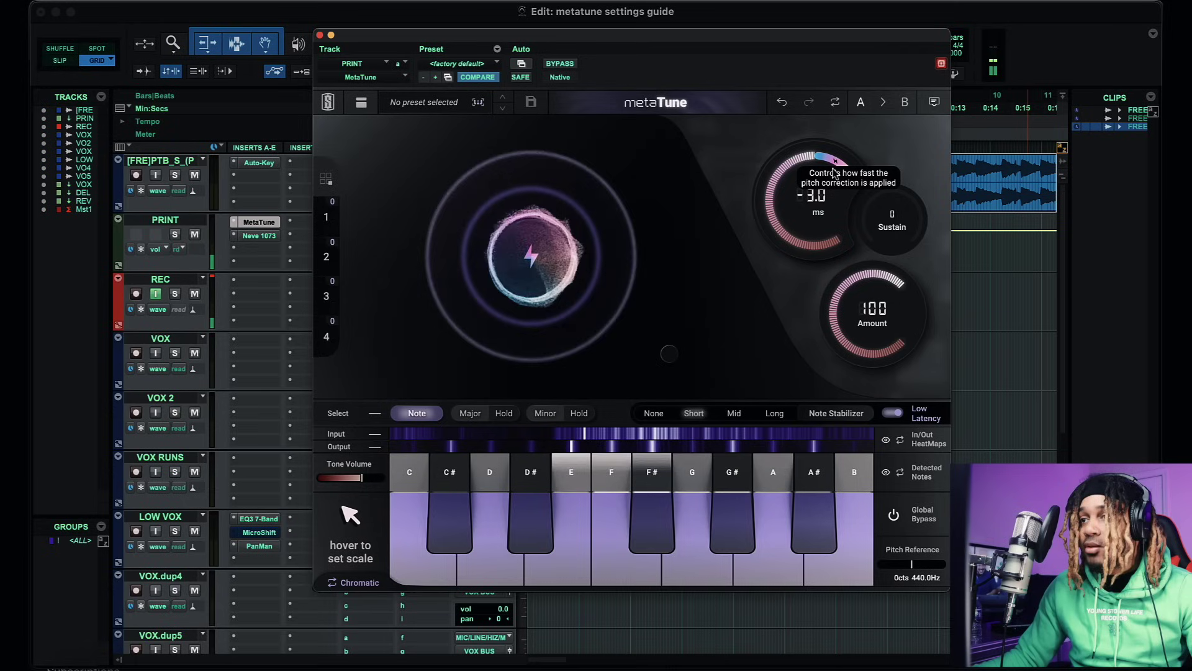
pyautogui.moveTo(808, 210); pyautogui.dragTo(804, 277)
# Try a sustain of 14% and a reduced correction amount, and restore them to 0 and 100
pyautogui.moveTo(906, 221); pyautogui.dragTo(891, 152)
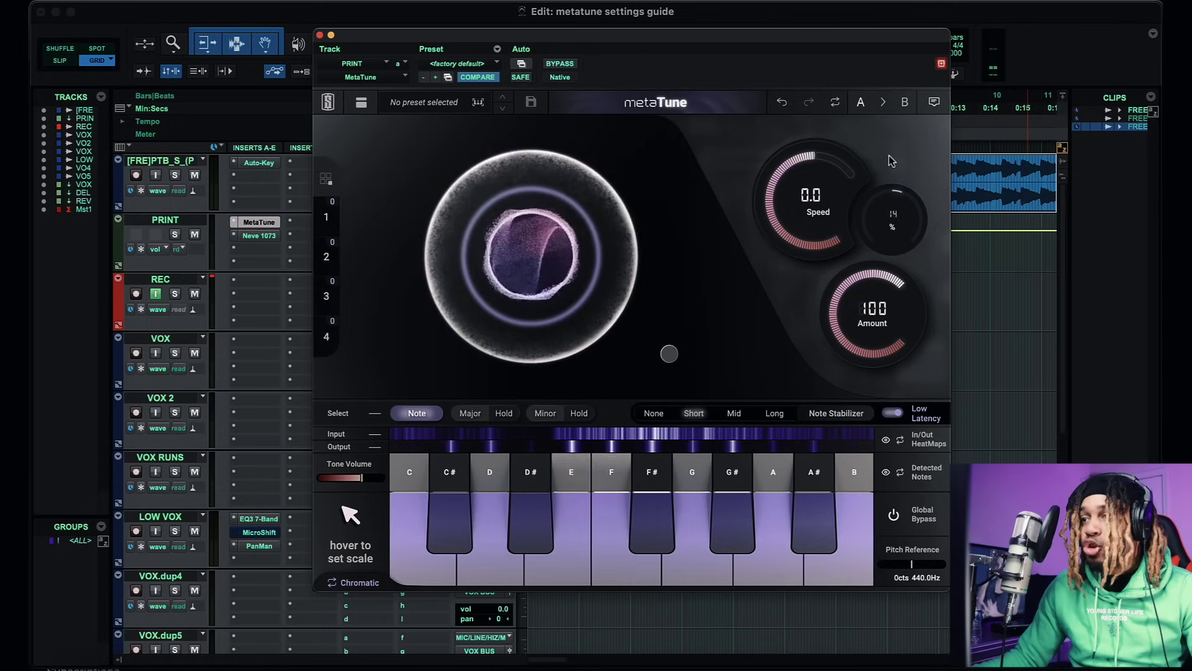
pyautogui.moveTo(881, 313); pyautogui.dragTo(860, 214)
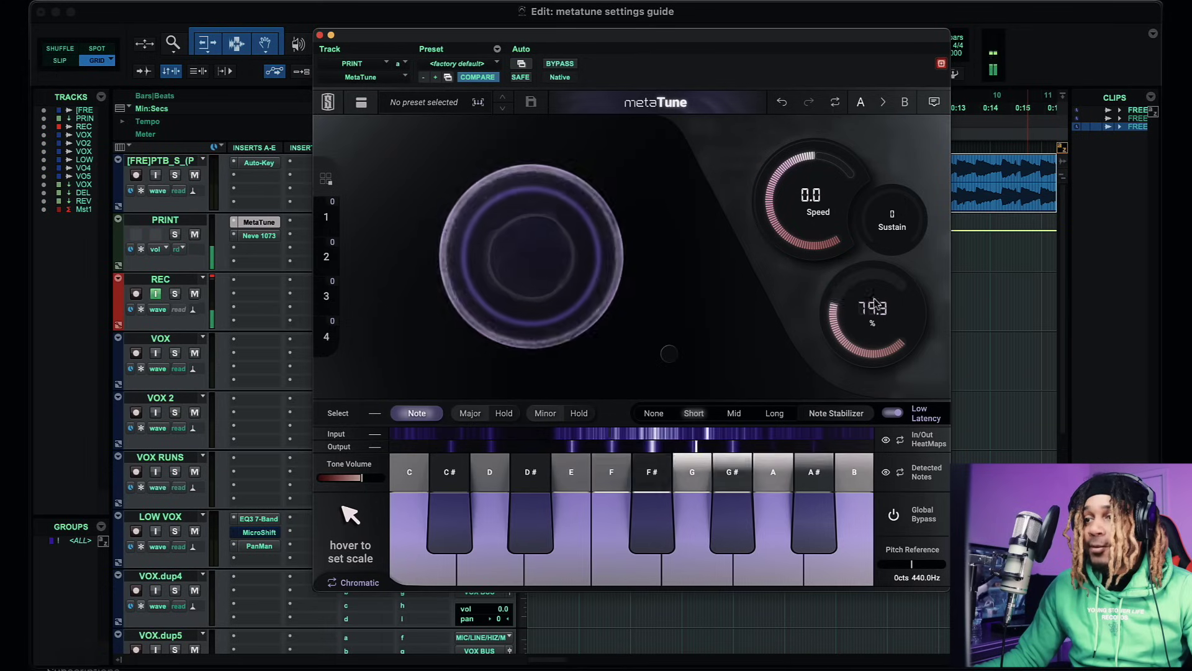
pyautogui.moveTo(876, 305); pyautogui.dragTo(753, 190)
# Set the pitch-correction speed to 38.8 ms and turn Low Latency mode back on
pyautogui.moveTo(832, 195); pyautogui.dragTo(825, 258)
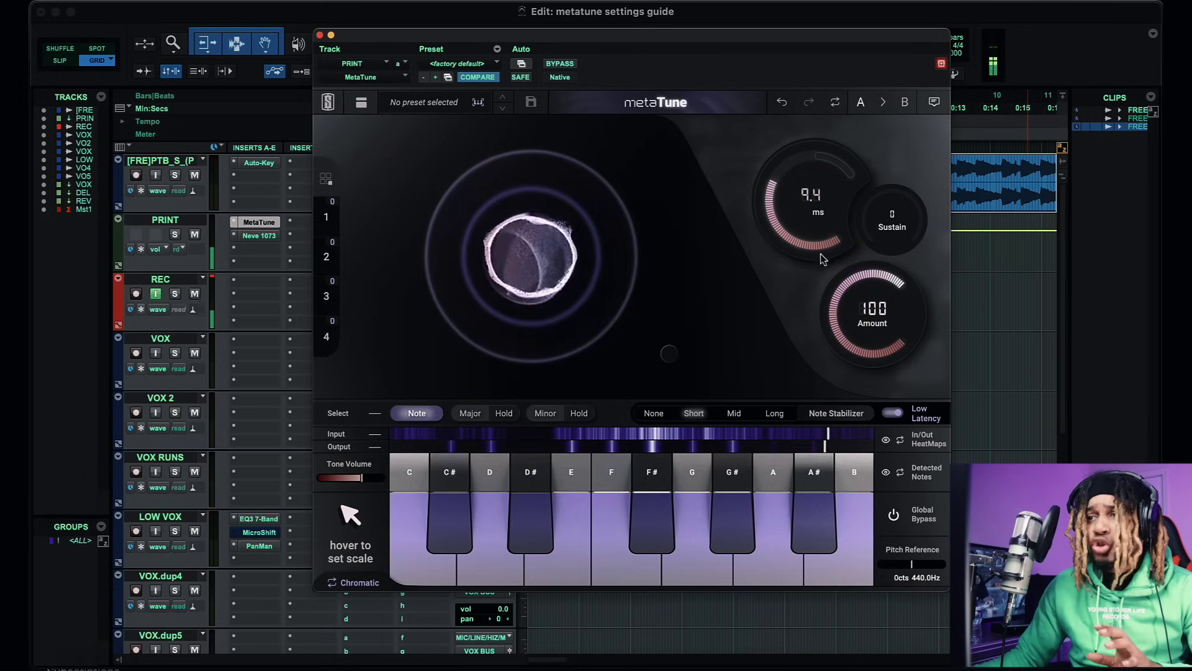
pyautogui.moveTo(821, 310); pyautogui.dragTo(810, 357)
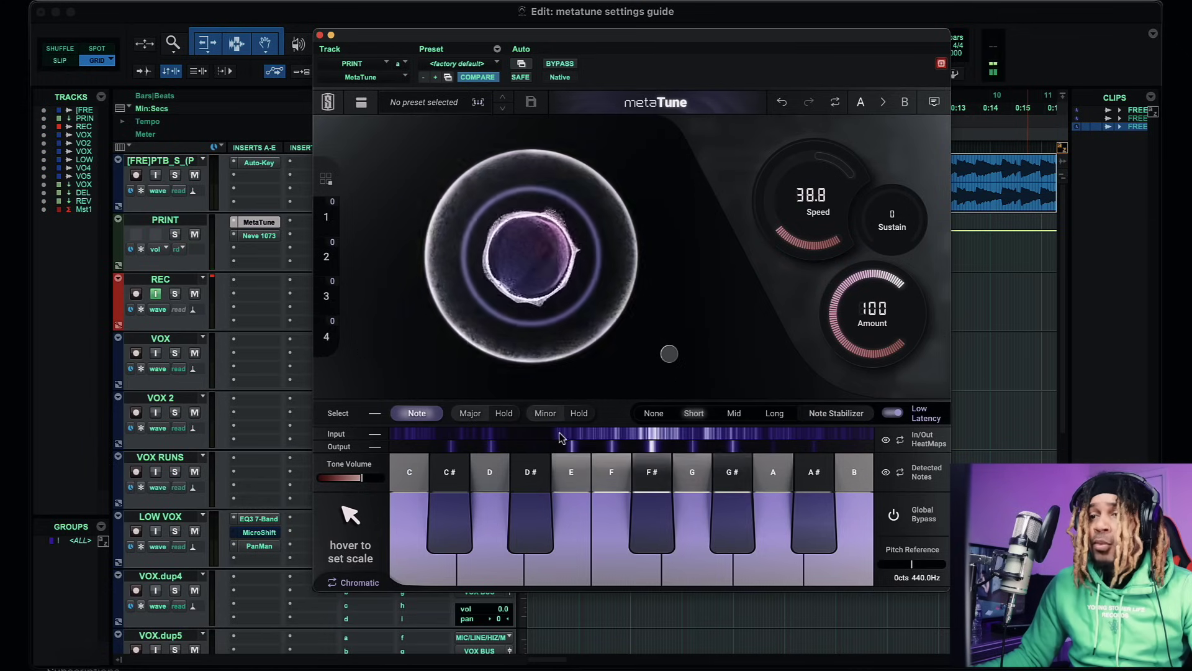
pyautogui.moveTo(338, 473)
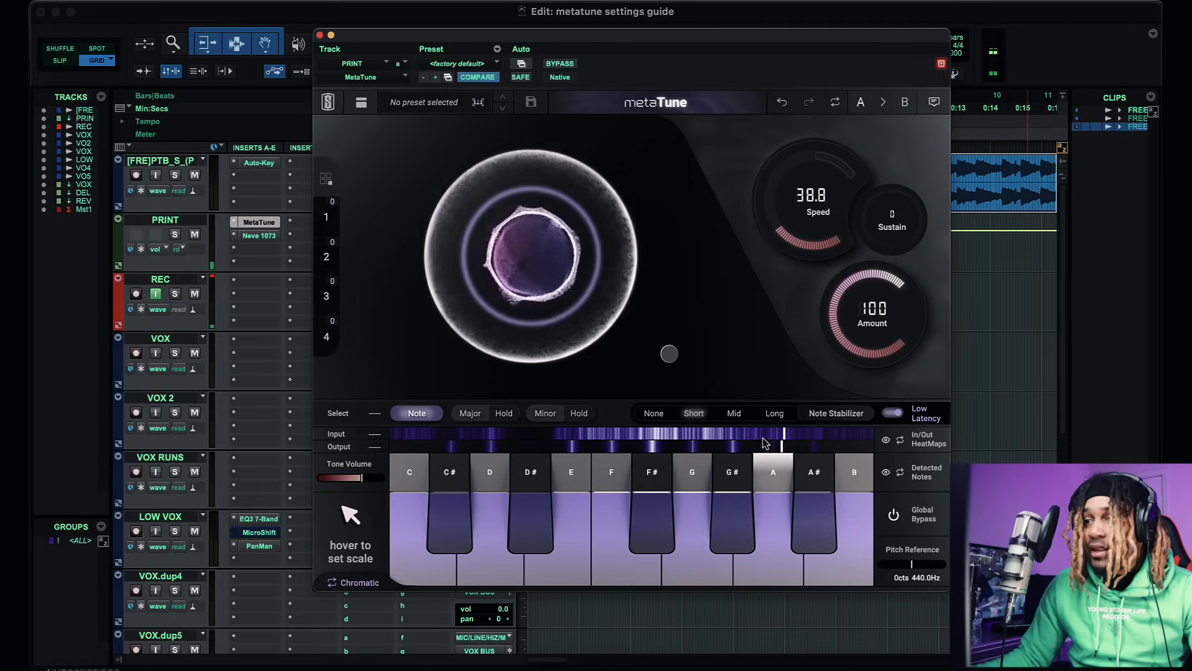
pyautogui.click(896, 415)
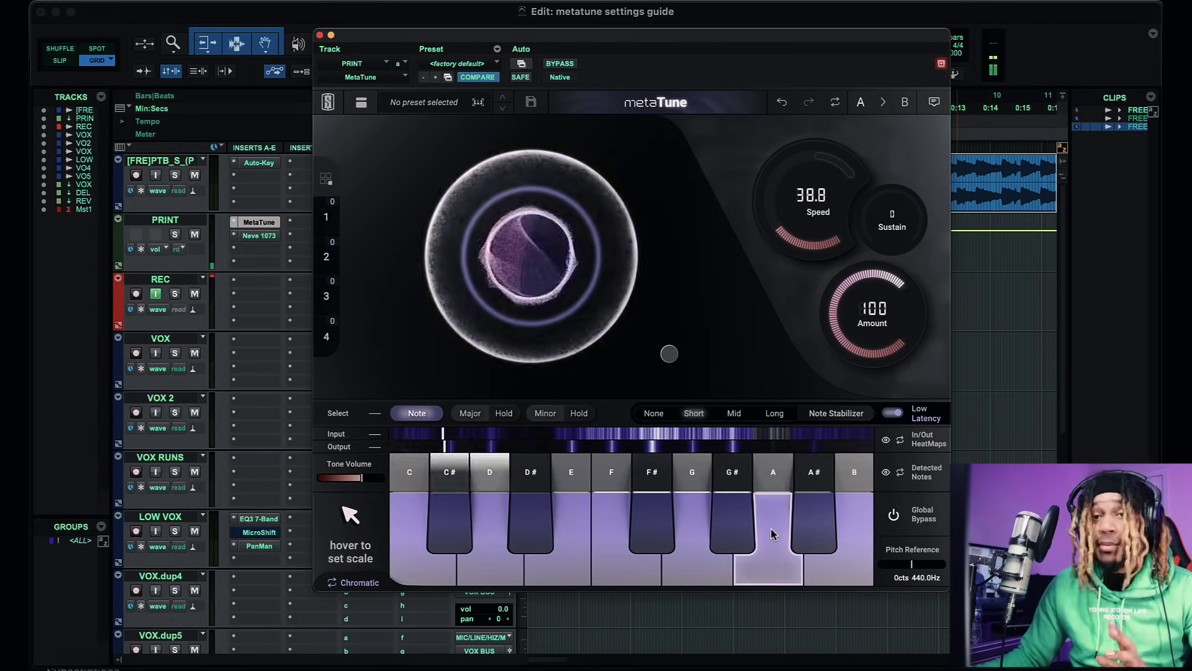
# Look through the Hip-Hop and Pop & Electronic preset folders, and close the preset browser
pyautogui.moveTo(475, 226)
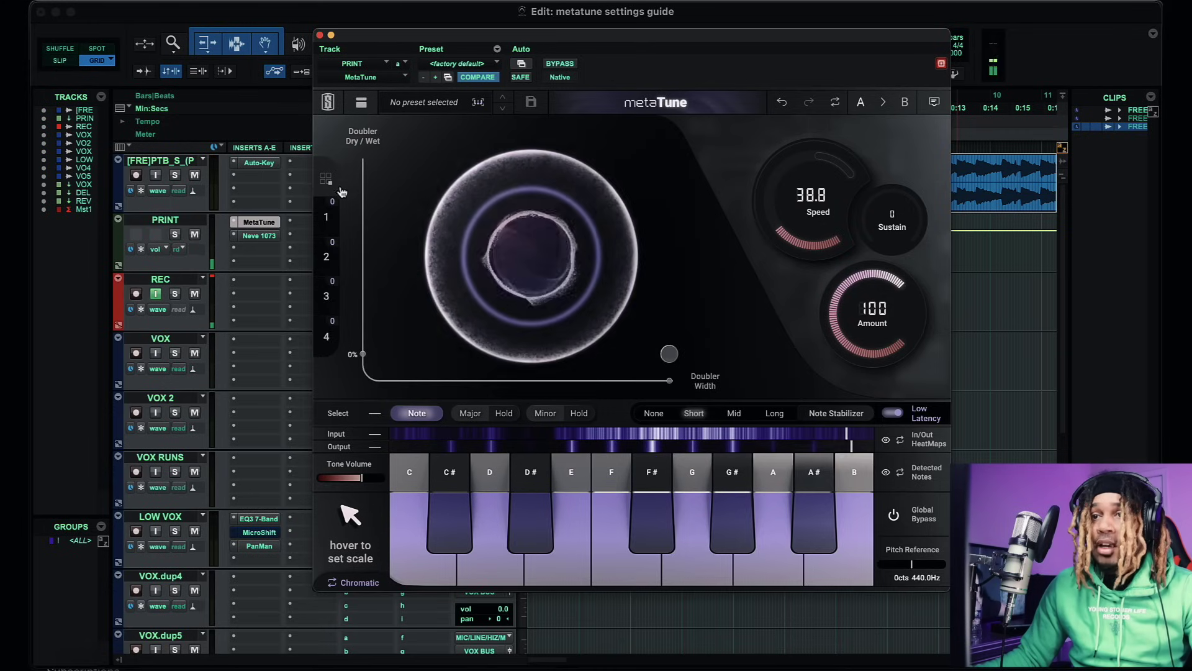
pyautogui.click(361, 101)
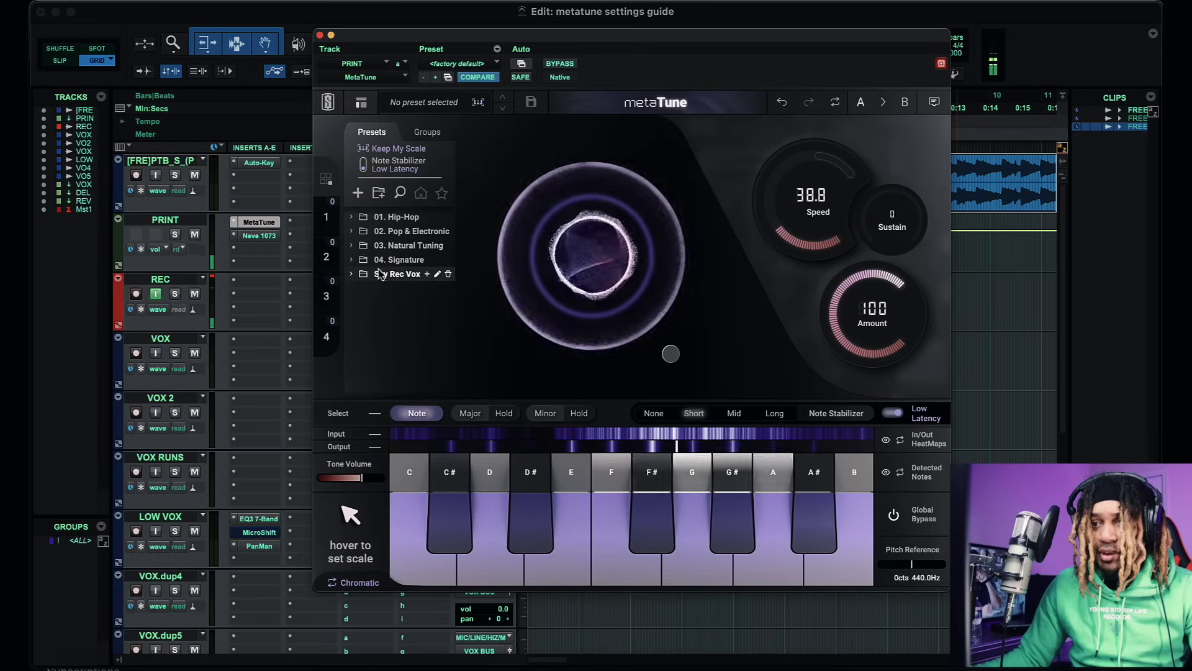
pyautogui.click(352, 217)
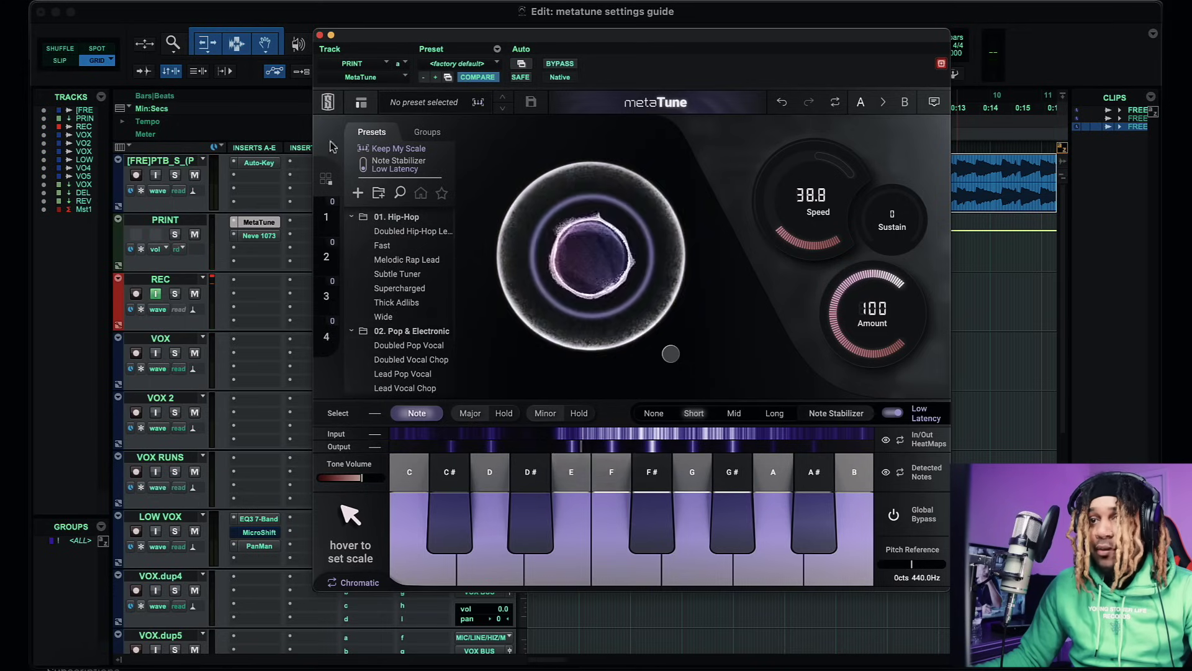
pyautogui.click(361, 102)
pyautogui.moveTo(642, 245)
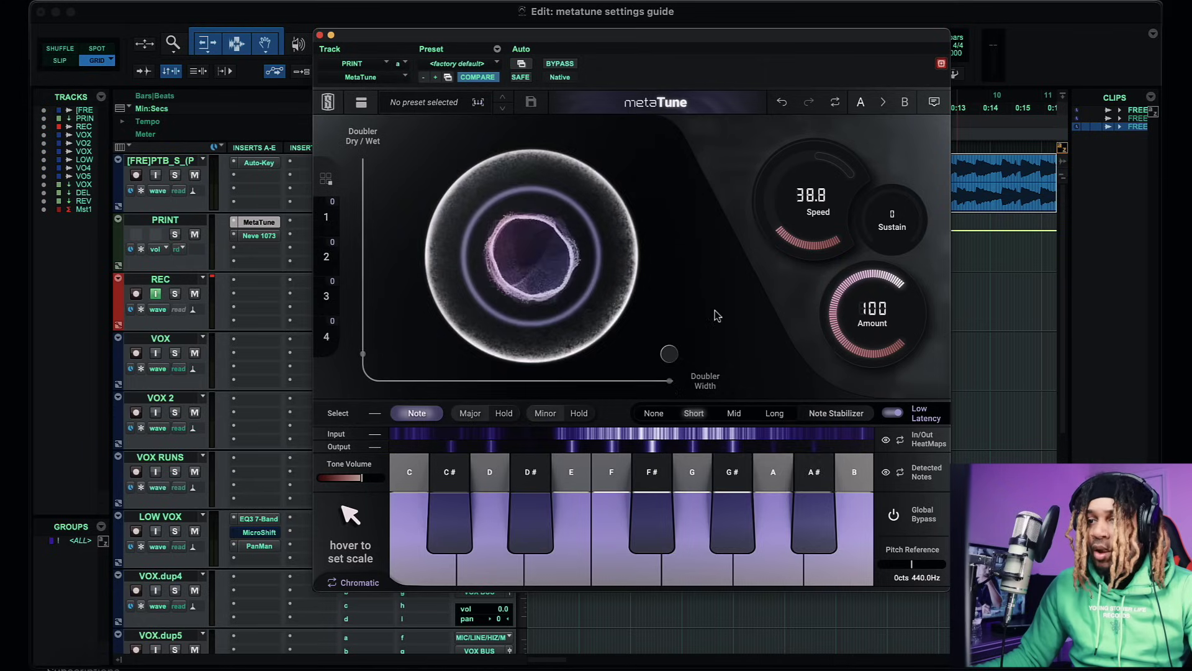
pyautogui.moveTo(667, 384)
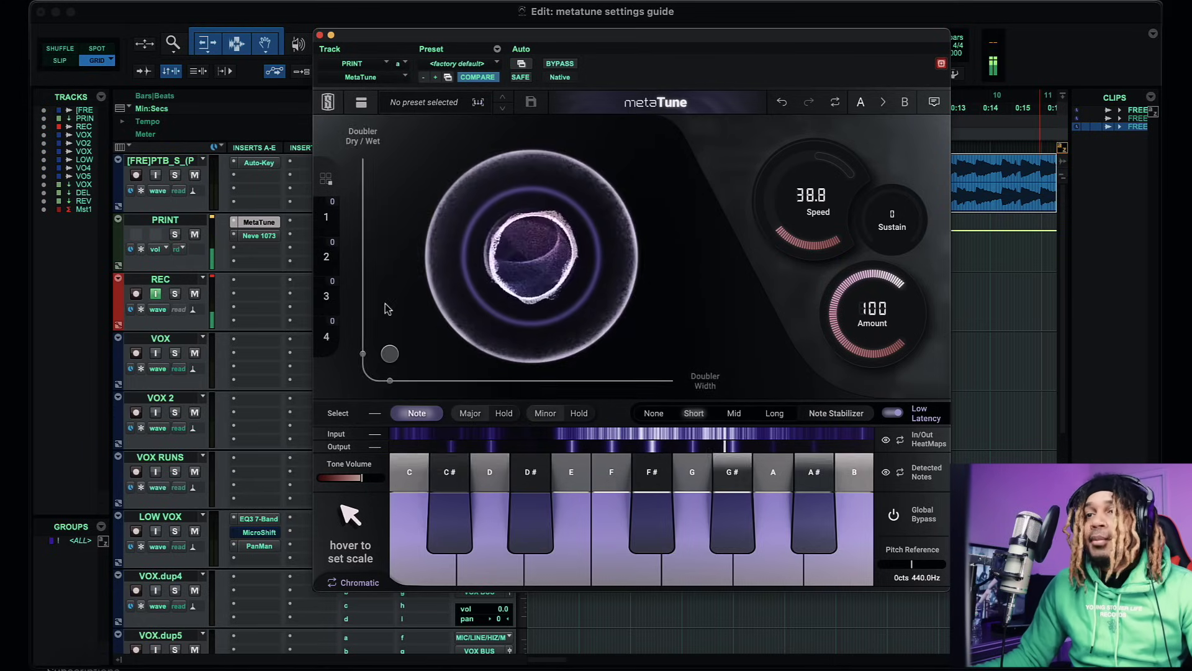
# Open Auto-Key on the beat track beside metaTune and play the song to detect its key
pyautogui.moveTo(562, 44); pyautogui.dragTo(686, 114)
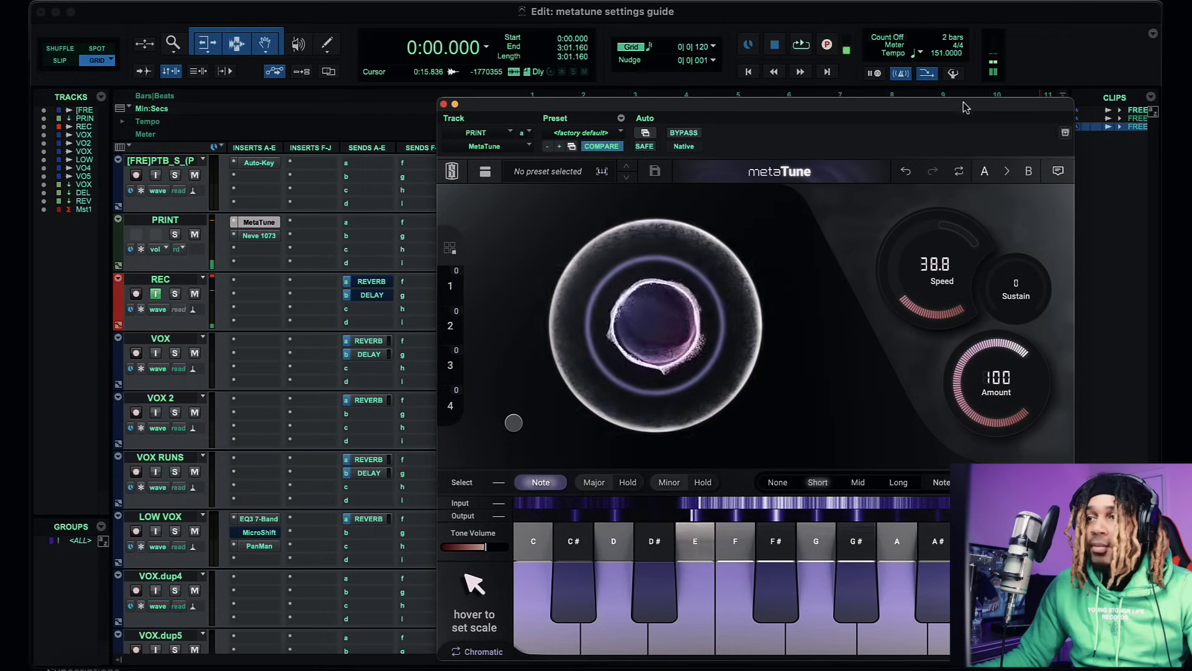
pyautogui.moveTo(964, 103); pyautogui.dragTo(965, 151)
pyautogui.click(262, 165)
pyautogui.moveTo(702, 108); pyautogui.dragTo(504, 128)
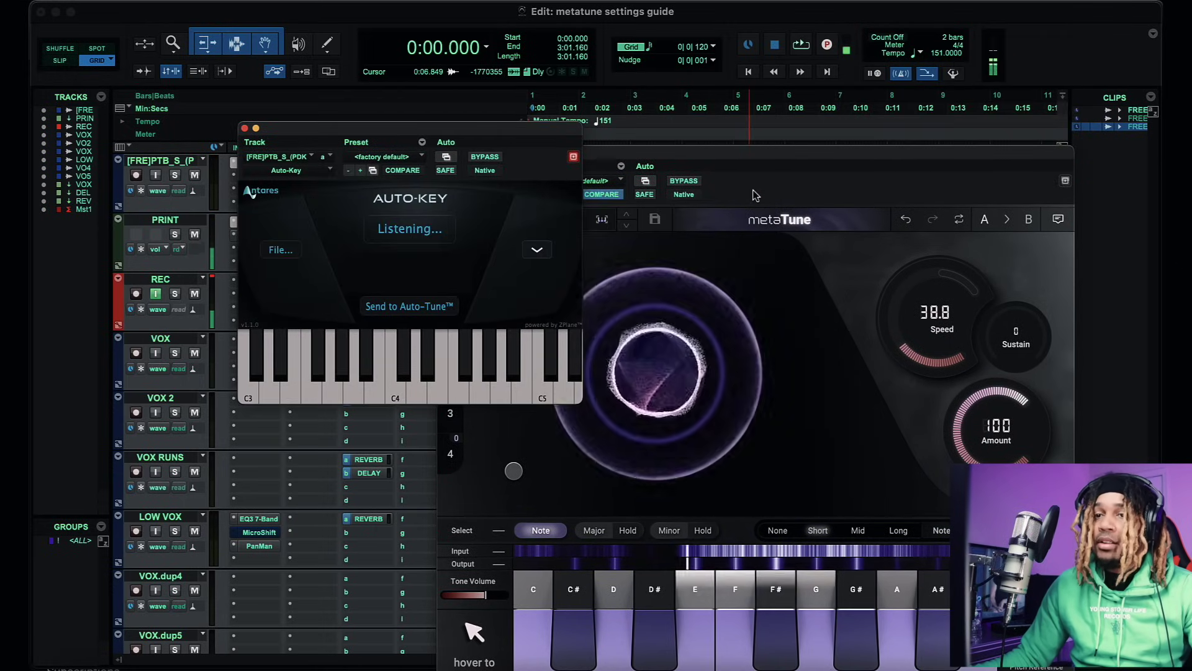
pyautogui.press('space')
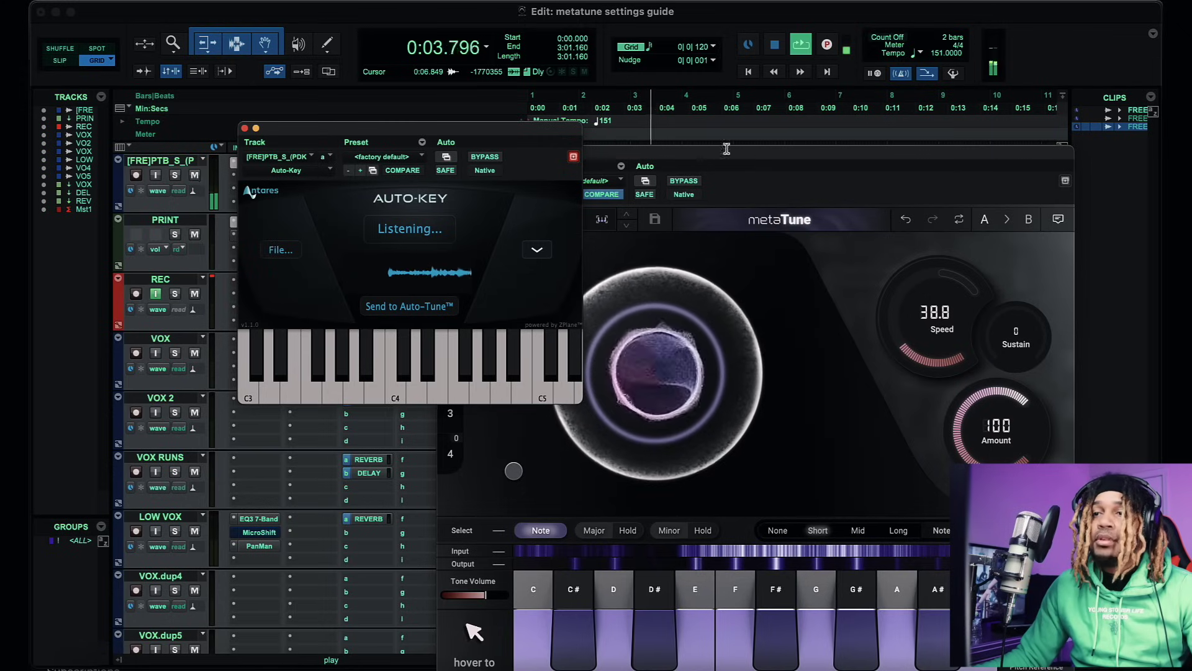
pyautogui.moveTo(571, 129); pyautogui.dragTo(390, 25)
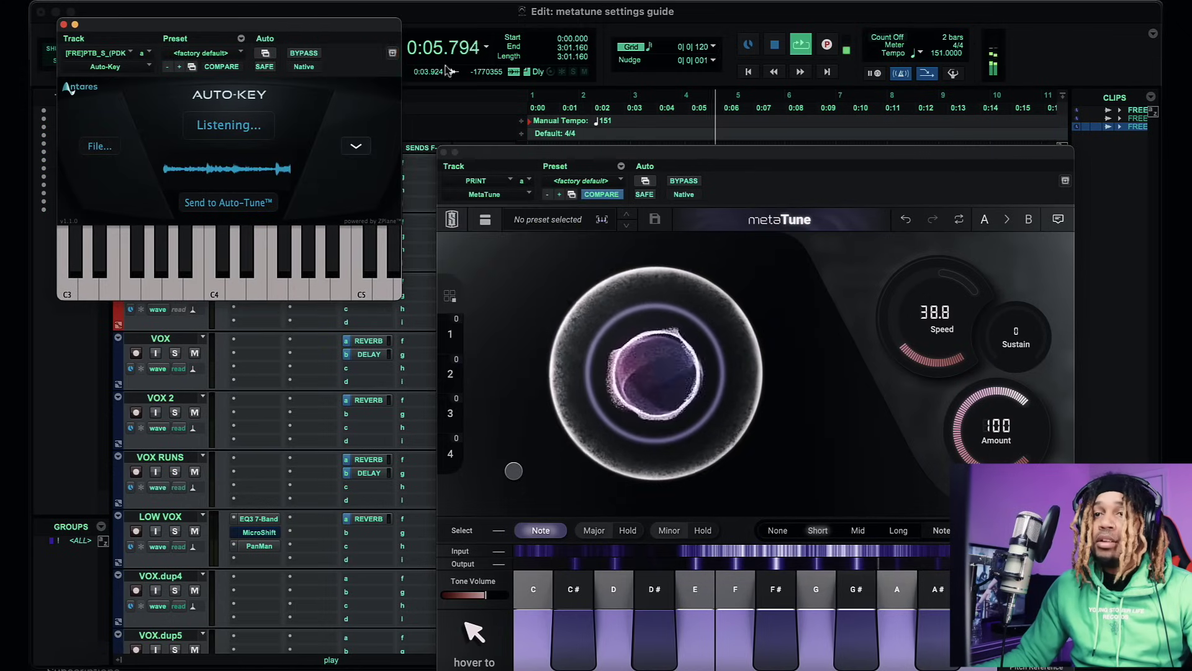
pyautogui.moveTo(536, 153); pyautogui.dragTo(529, 70)
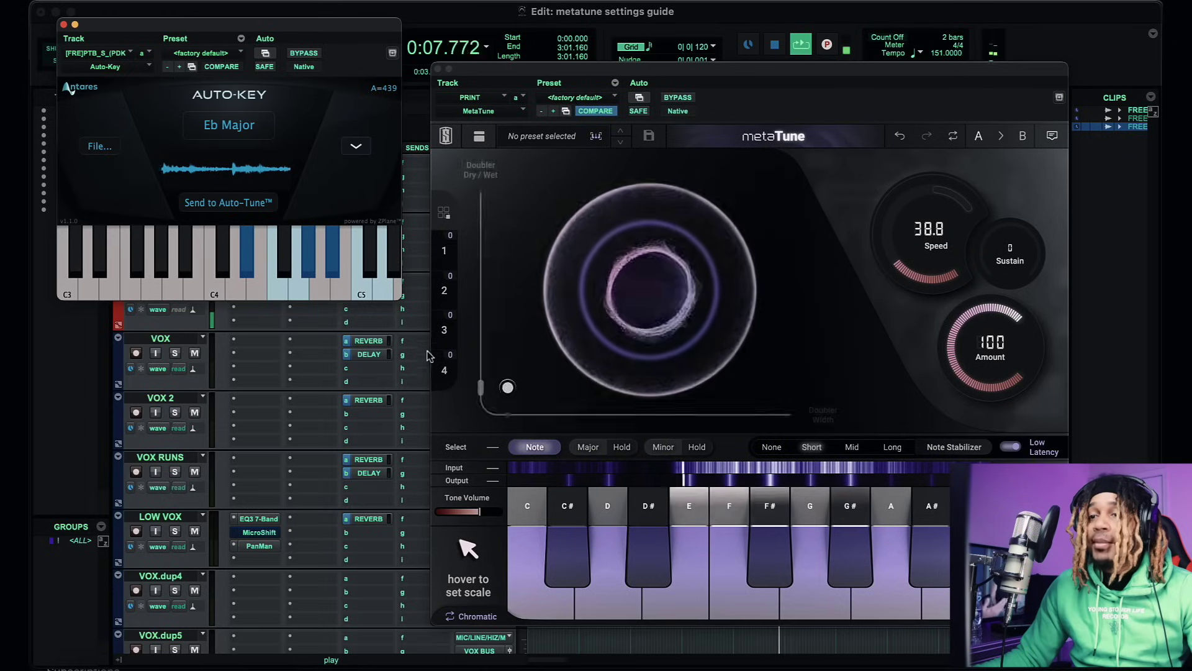
# Set metaTune's scale to E♭ major using flat note names, and close Auto-Key
pyautogui.moveTo(469, 553)
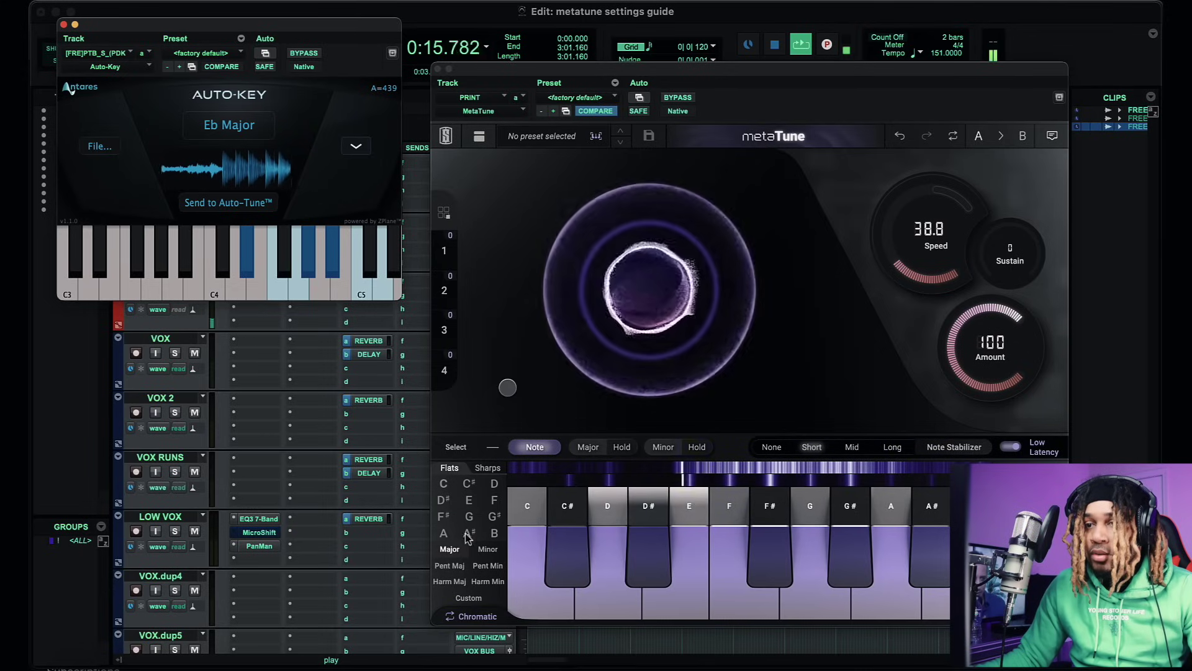
pyautogui.click(488, 471)
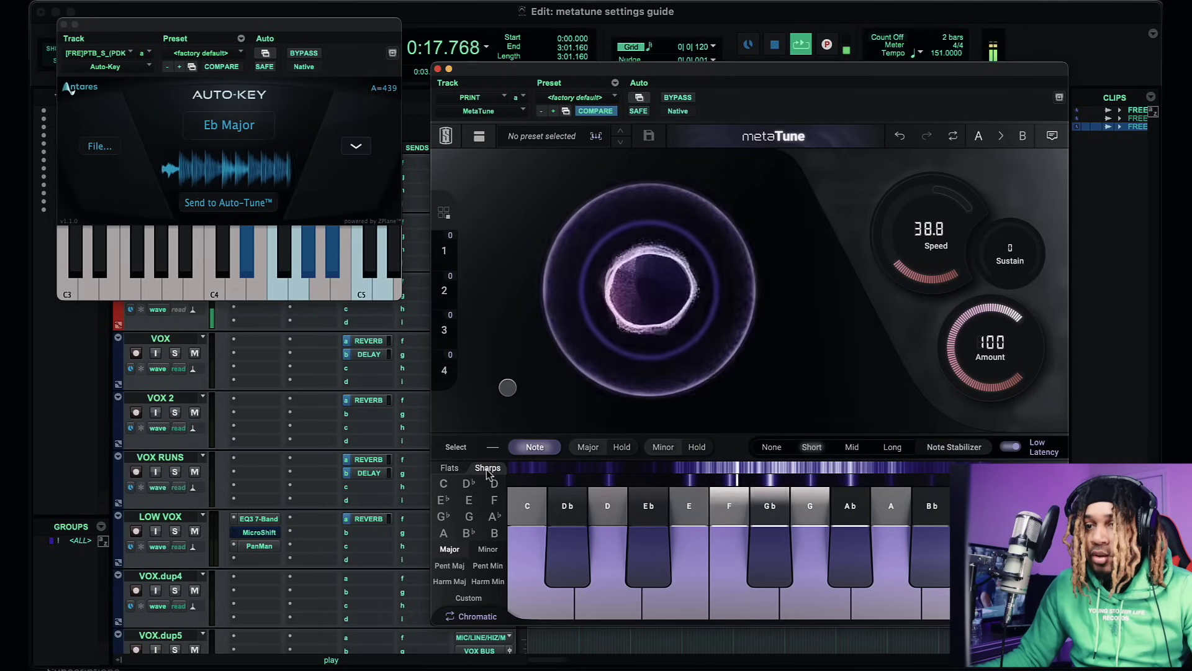
pyautogui.click(443, 500)
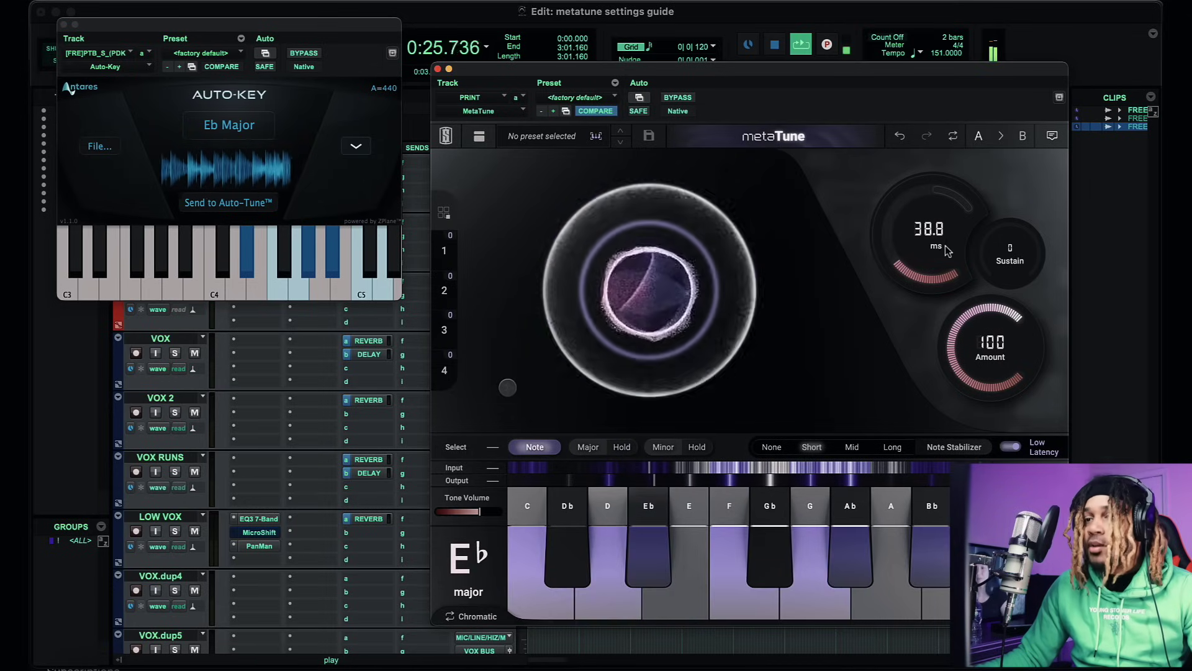
pyautogui.click(63, 25)
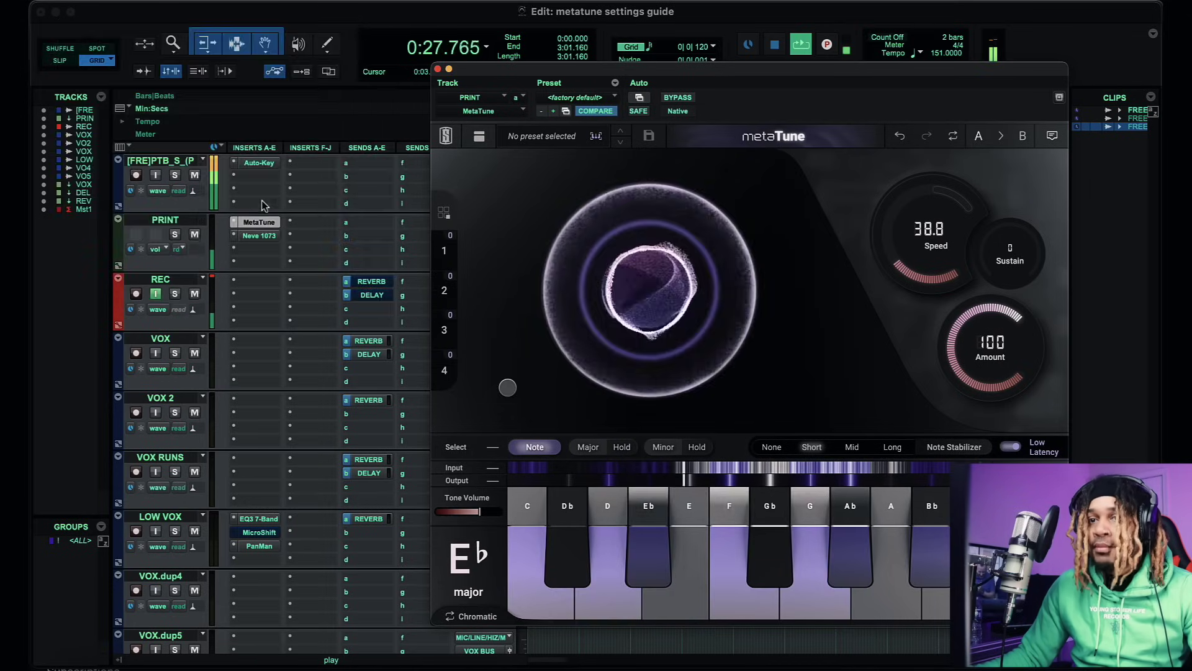
# Lower the pitch-correction speed to 0.0 ms and raise it slightly to 0.9 ms during playback
pyautogui.moveTo(945, 249)
pyautogui.mouseDown()
pyautogui.moveTo(934, 230)
pyautogui.moveTo(923, 240)
pyautogui.mouseUp()
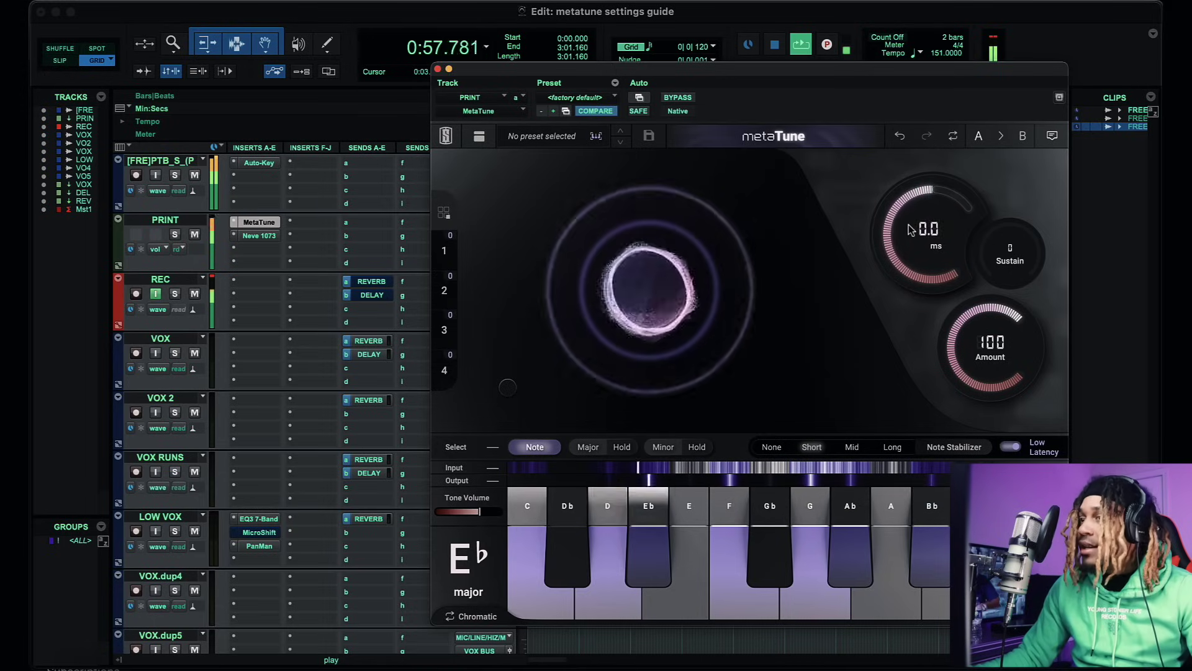
pyautogui.moveTo(906, 224); pyautogui.dragTo(910, 277)
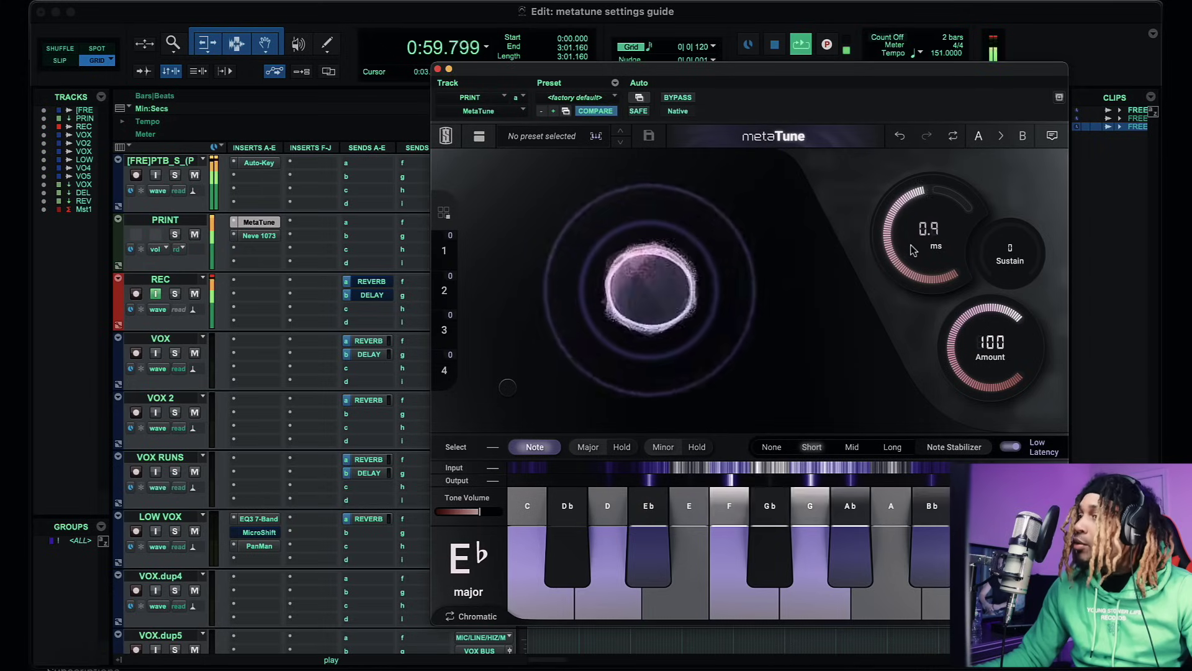
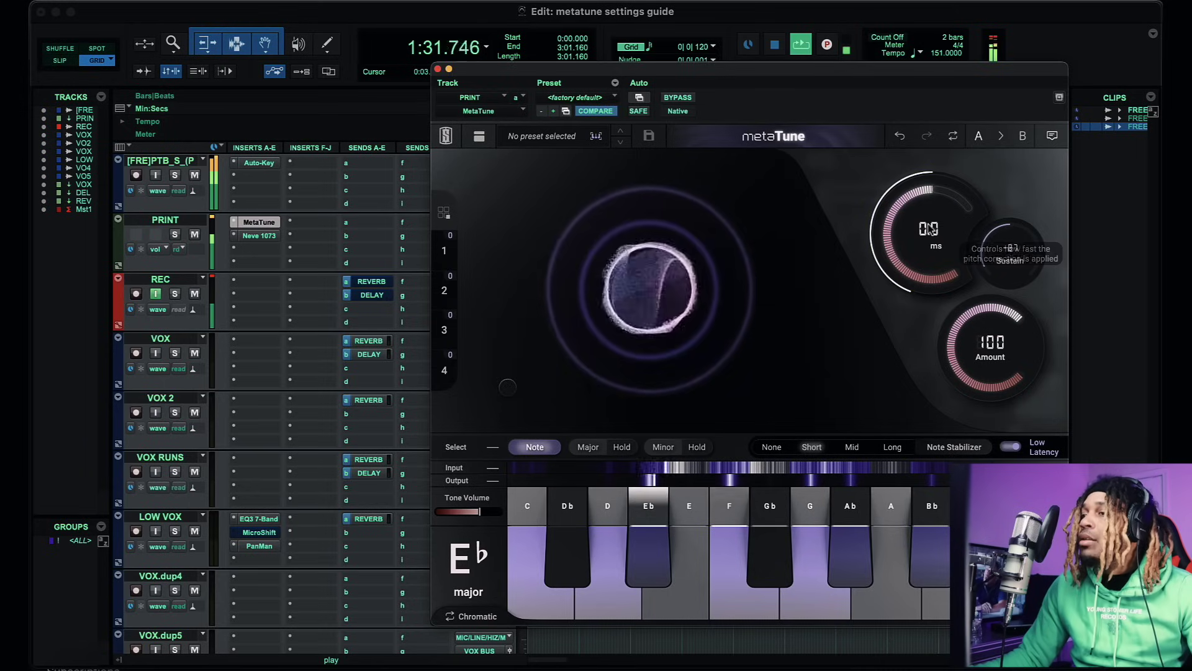
# Stop playback, reset Speed and Sustain to their defaults, and bring Speed back down to 0.0 ms
pyautogui.press('space')
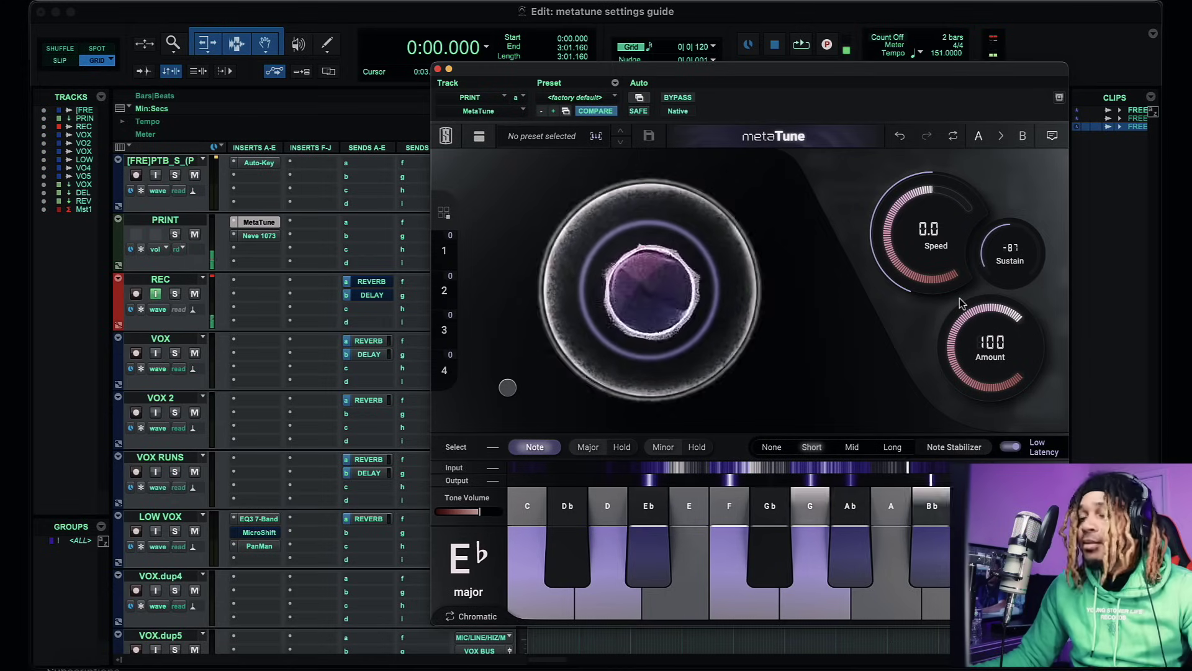
pyautogui.doubleClick(945, 231)
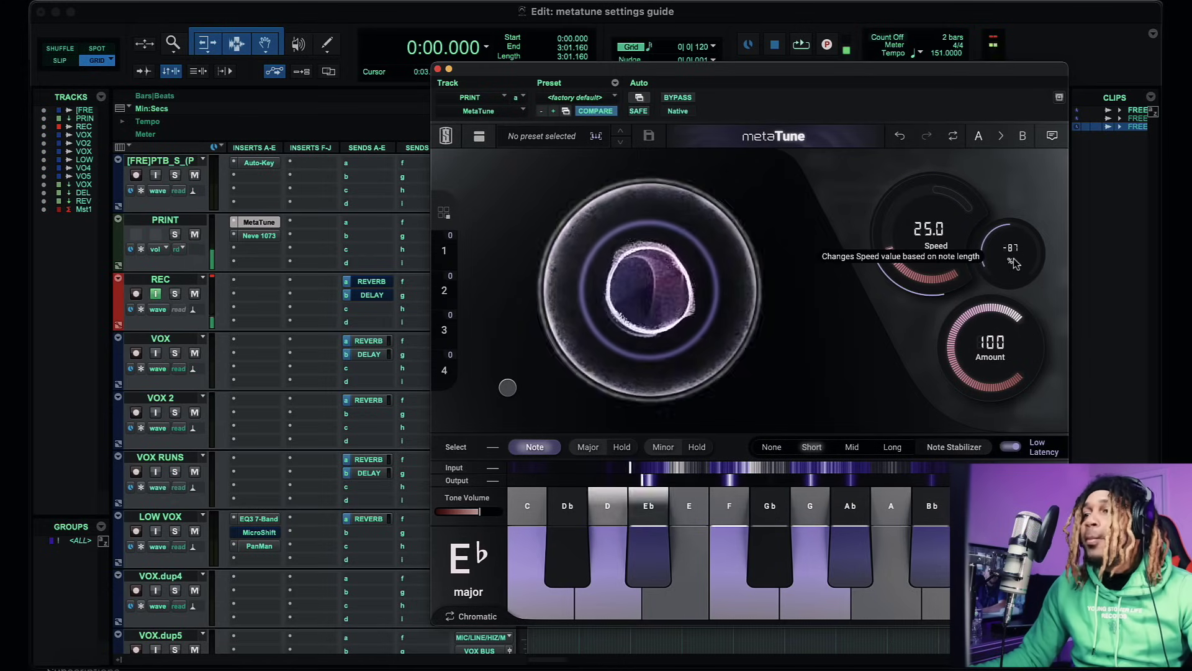
pyautogui.doubleClick(1012, 261)
pyautogui.moveTo(598, 334)
pyautogui.moveTo(914, 242); pyautogui.dragTo(932, 128)
# Try the doubler at 82% dry/wet and at 100% width, and return both to zero
pyautogui.moveTo(508, 388); pyautogui.dragTo(507, 226)
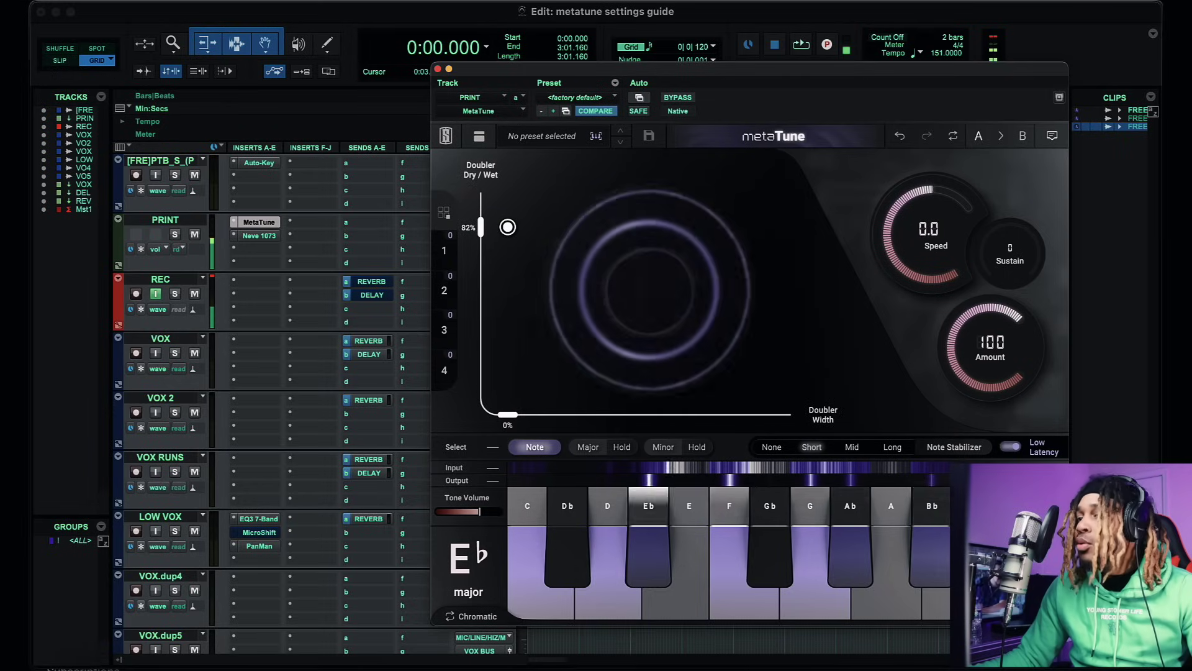
pyautogui.moveTo(508, 387); pyautogui.dragTo(790, 387)
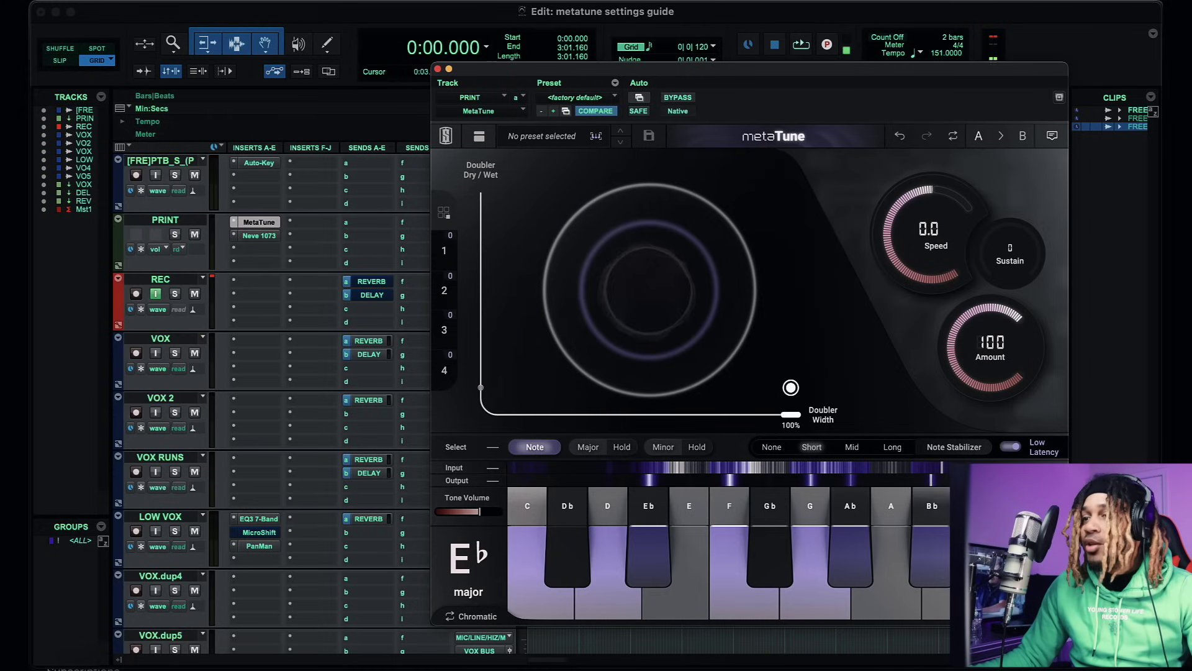
pyautogui.moveTo(483, 378); pyautogui.dragTo(481, 265)
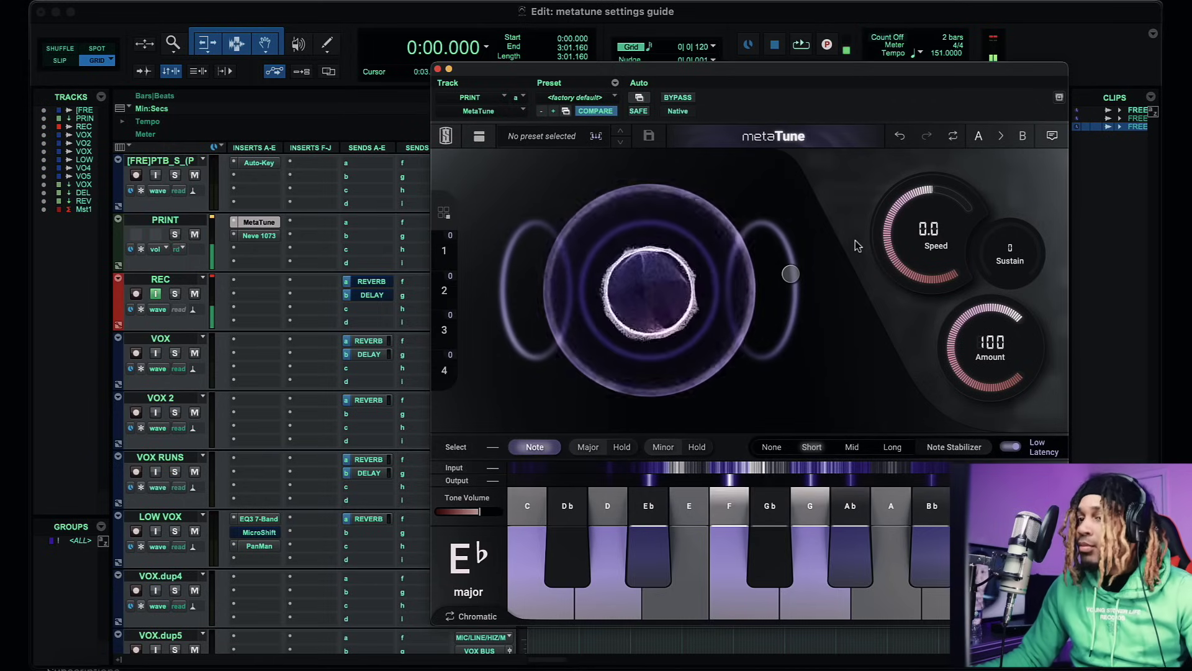
pyautogui.moveTo(772, 274)
pyautogui.moveTo(791, 279); pyautogui.dragTo(508, 386)
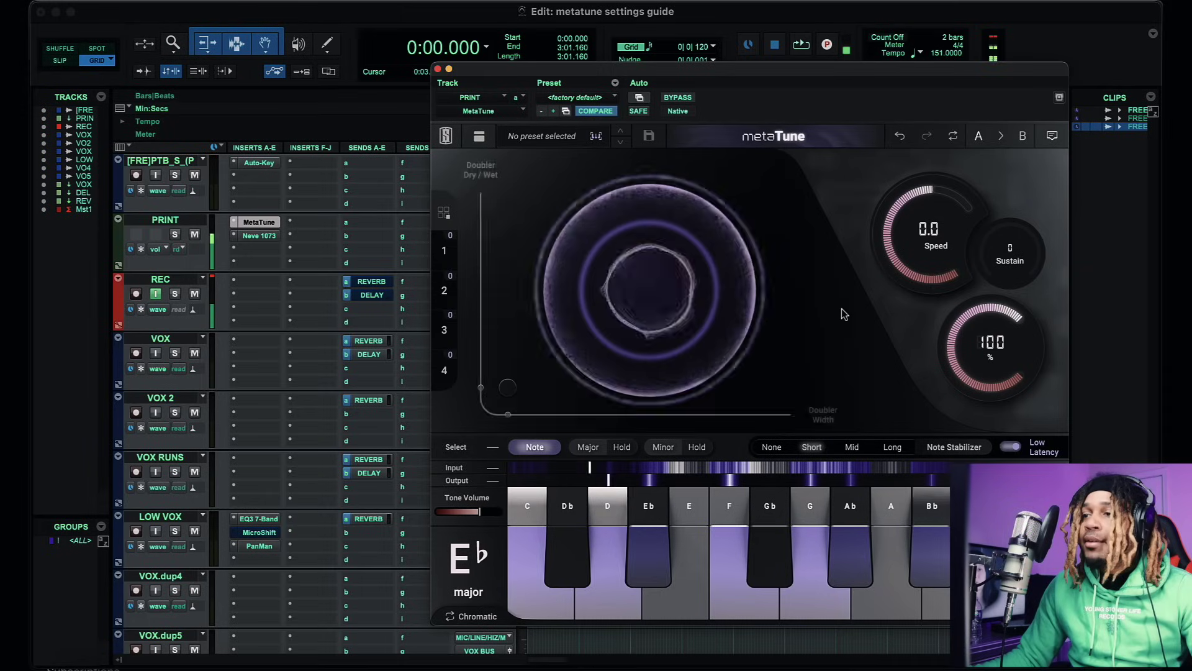
# Try the weakest pitch correction by setting Speed to 200 ms and Amount to 0.00%
pyautogui.moveTo(923, 260); pyautogui.dragTo(930, 505)
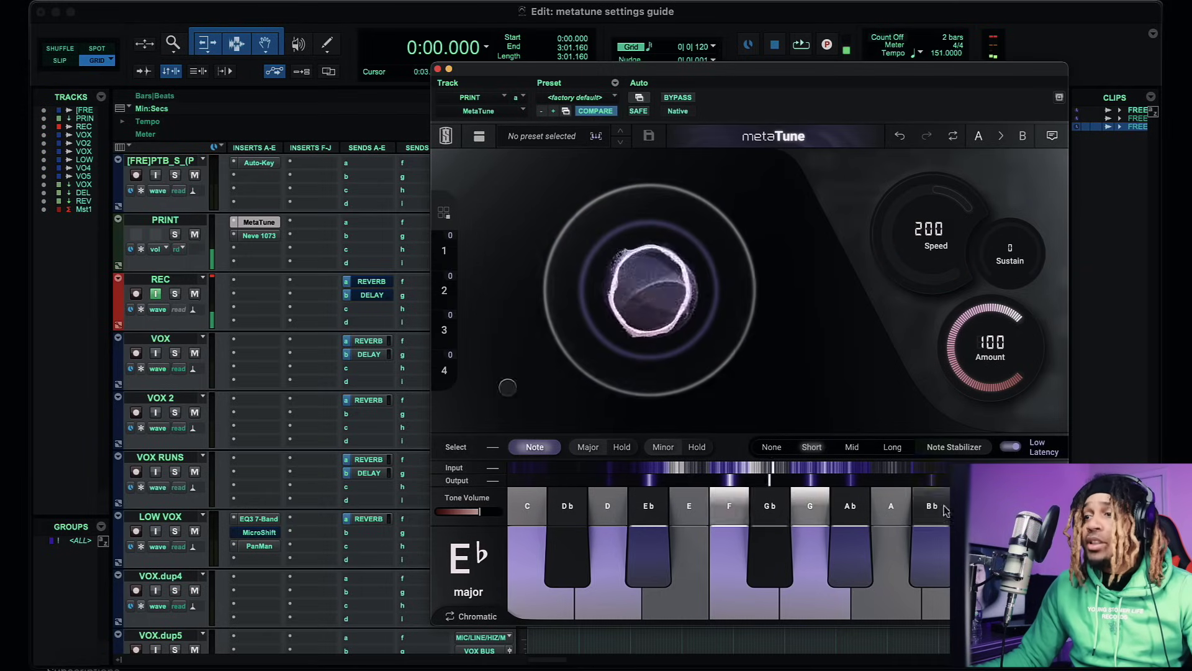
pyautogui.moveTo(1011, 353); pyautogui.dragTo(1011, 584)
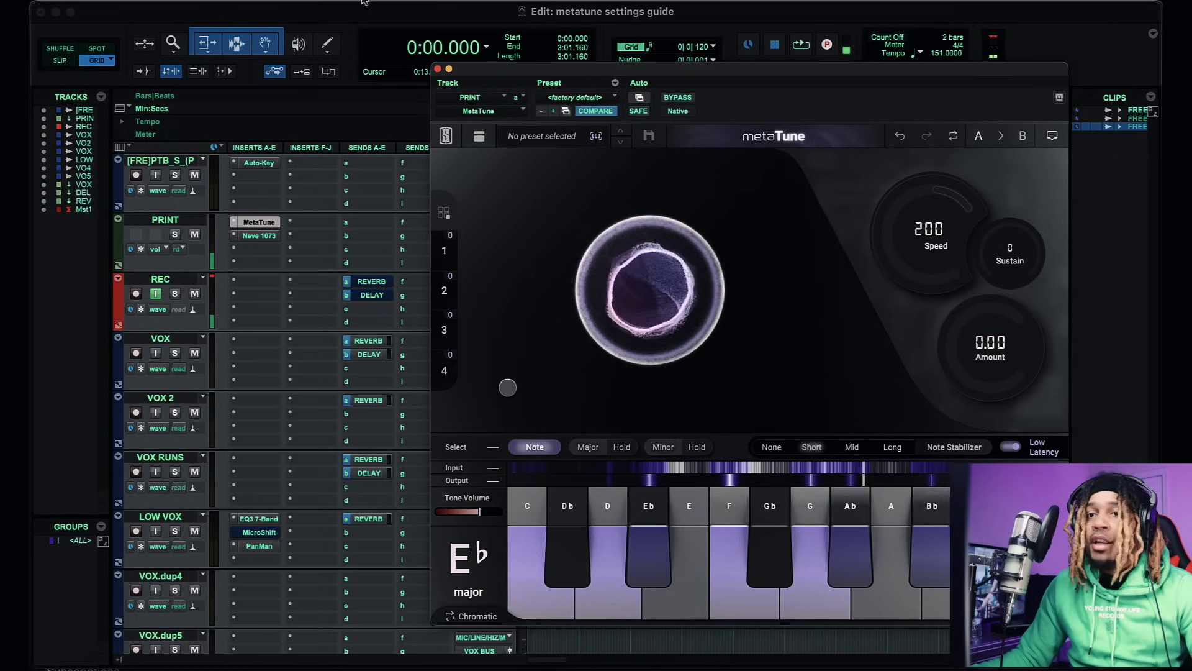
pyautogui.moveTo(545, 259)
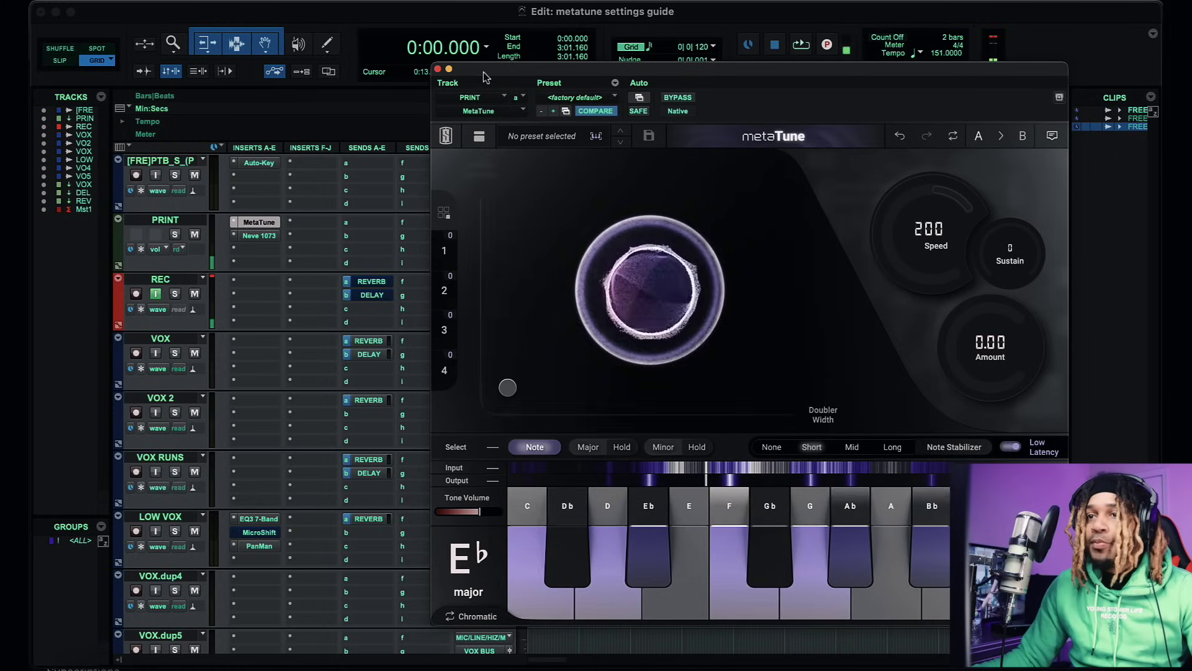
# Close metaTune and check the DELAY send level on the REC track
pyautogui.click(438, 68)
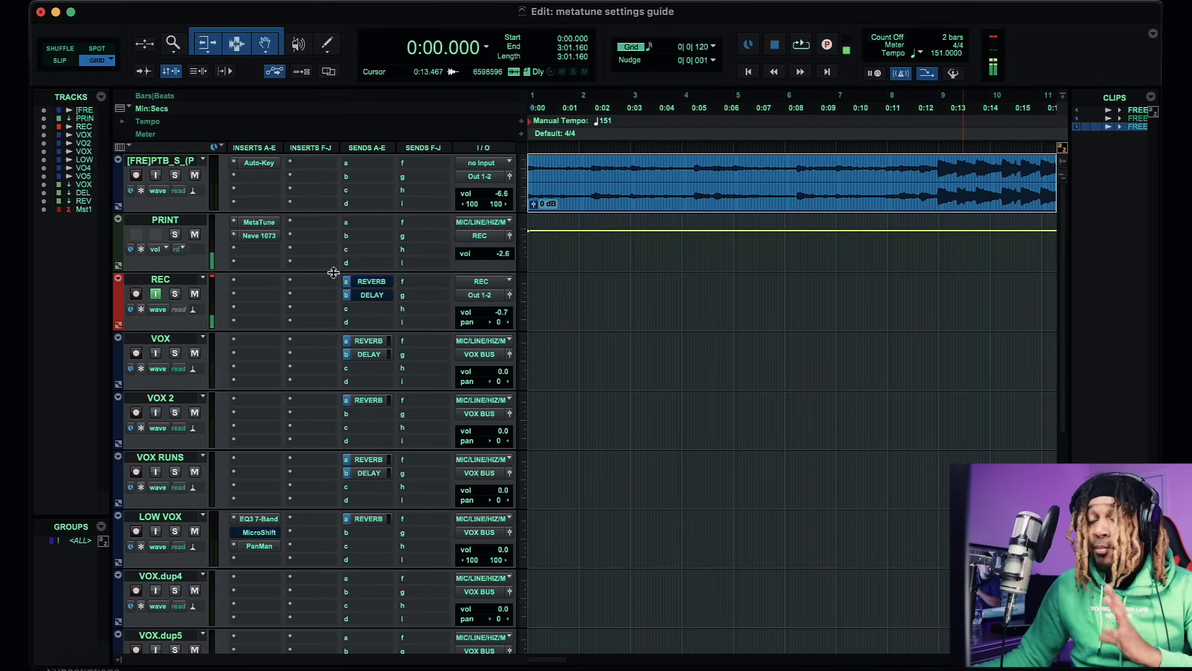
pyautogui.click(370, 295)
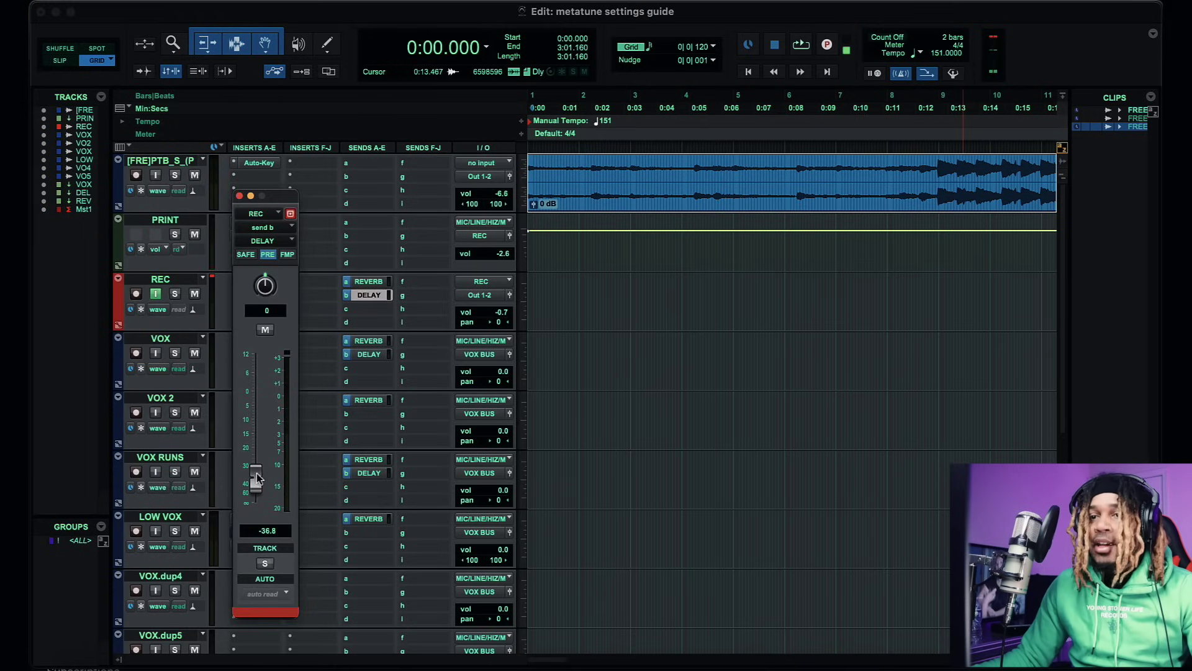
pyautogui.click(238, 197)
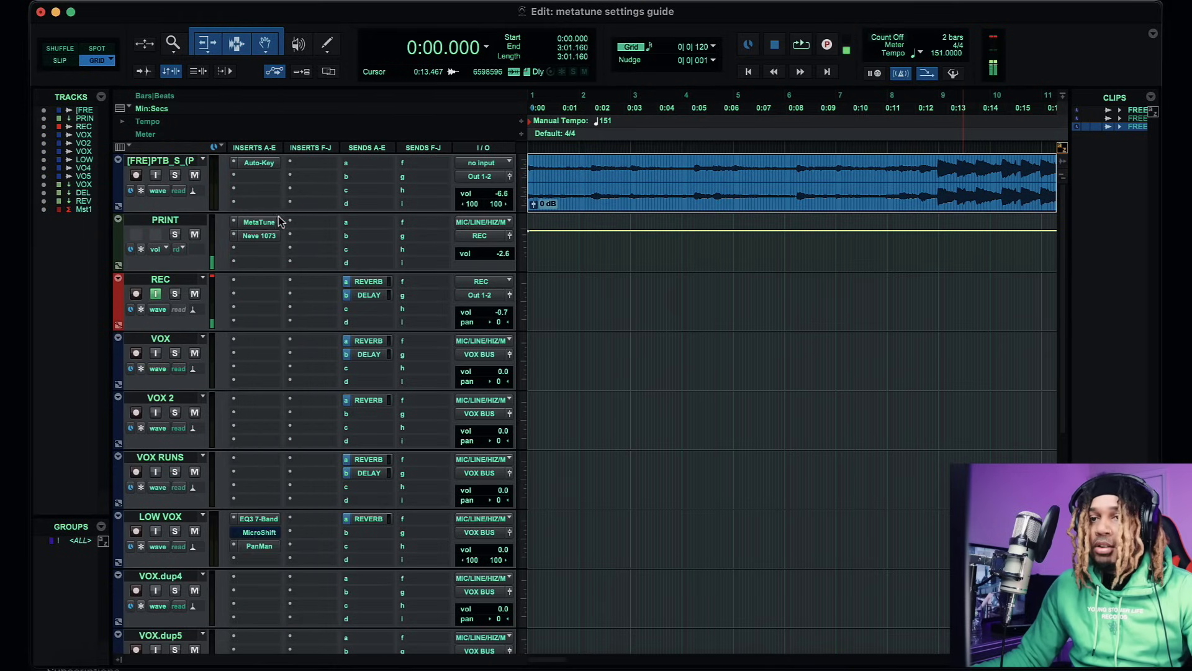
# Reopen metaTune on the PRINT track and set Speed to 0.0 ms and Amount to 100%
pyautogui.click(259, 222)
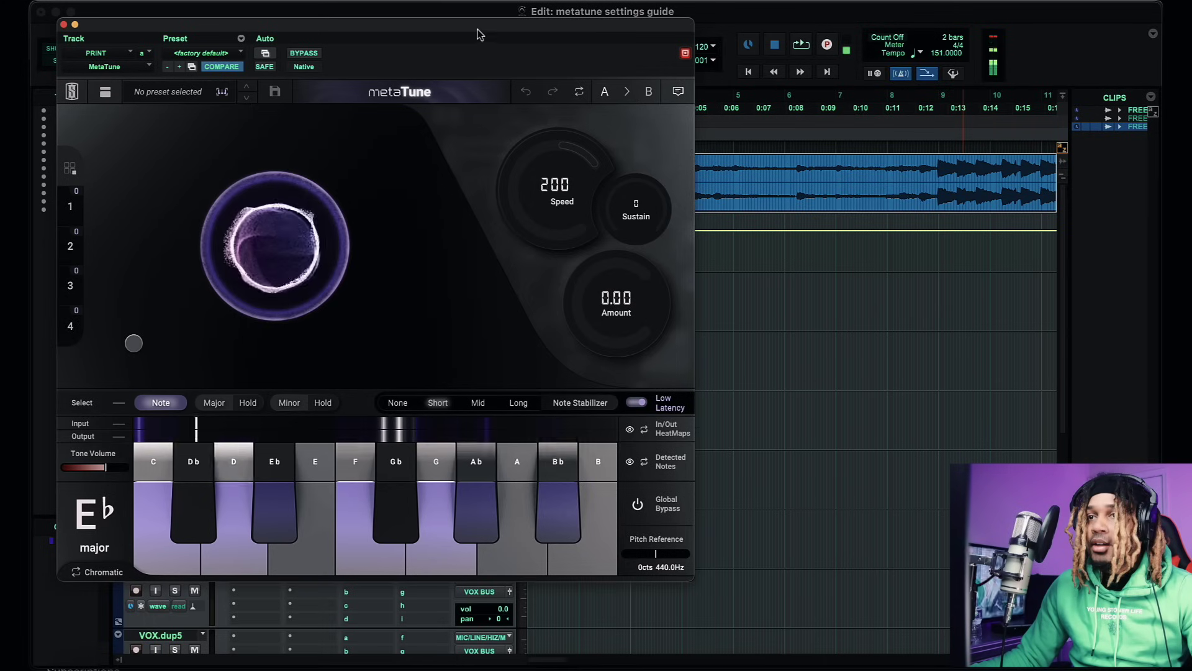
pyautogui.moveTo(493, 33); pyautogui.dragTo(765, 50)
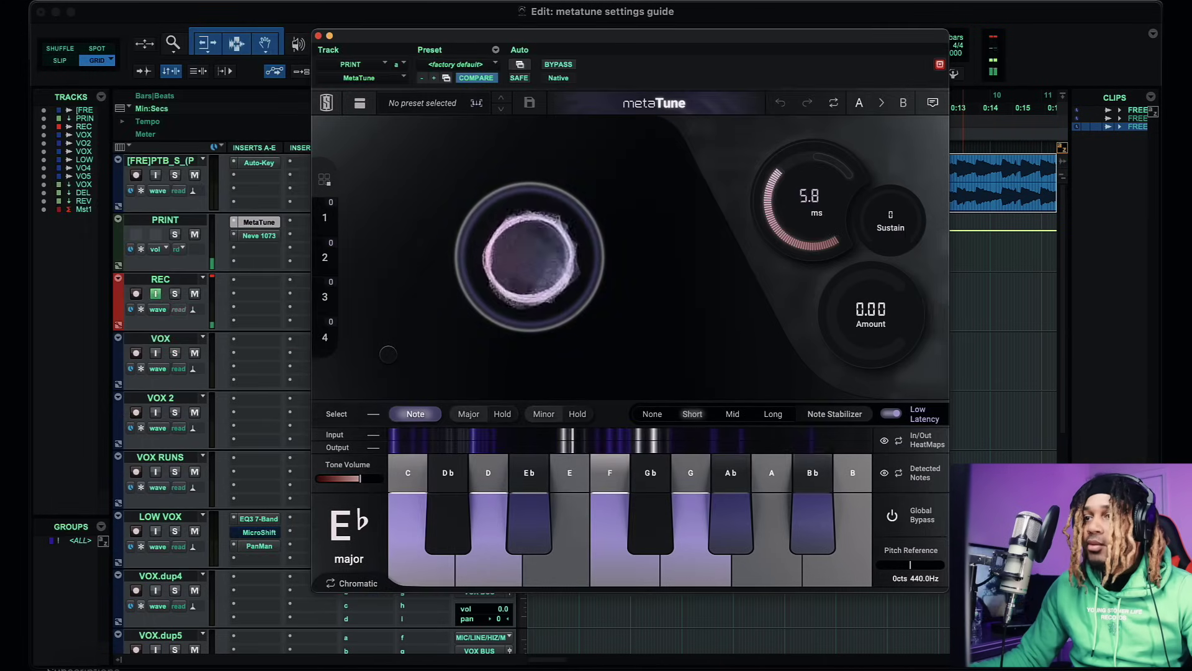
pyautogui.moveTo(799, 195); pyautogui.dragTo(800, 160)
pyautogui.moveTo(838, 308); pyautogui.dragTo(837, 102)
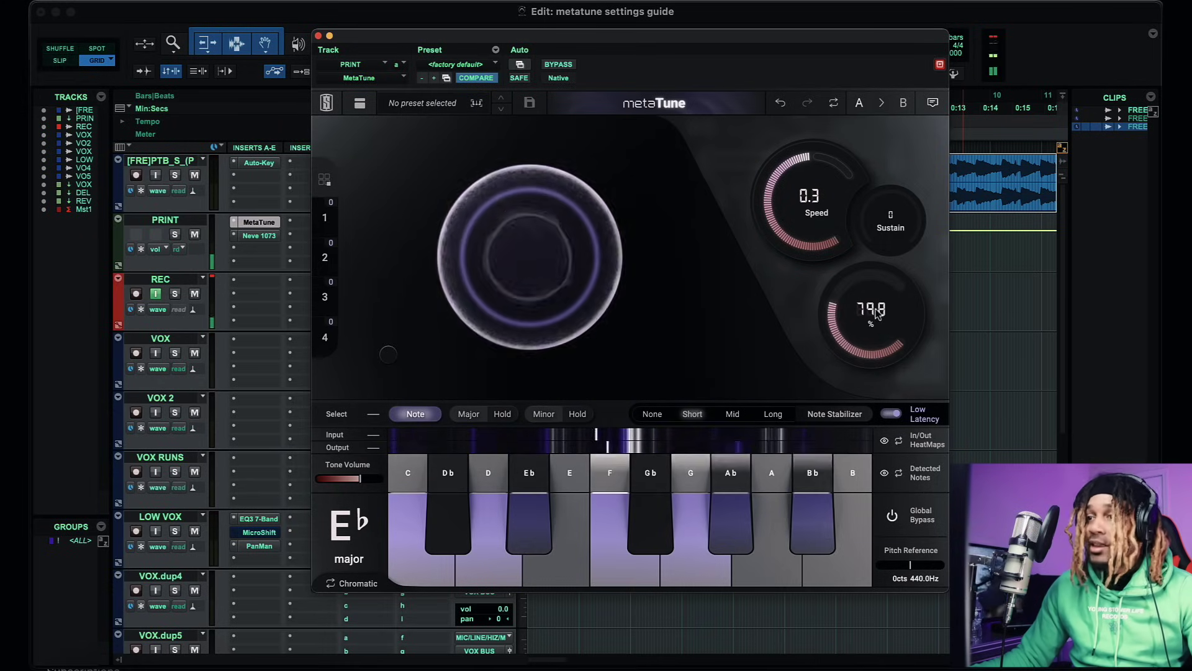
pyautogui.moveTo(865, 309); pyautogui.dragTo(867, 85)
pyautogui.moveTo(812, 207); pyautogui.dragTo(810, 194)
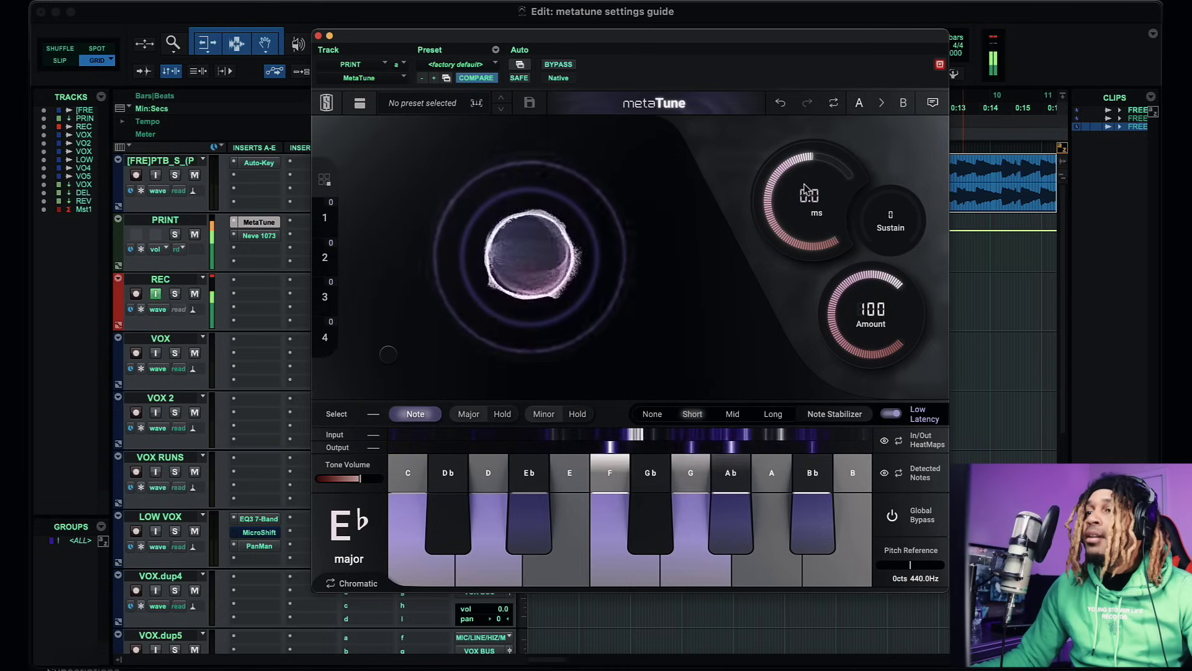
# Try a Sustain of -17, reset it to 0, and set the Note Stabilizer to Long
pyautogui.moveTo(887, 223)
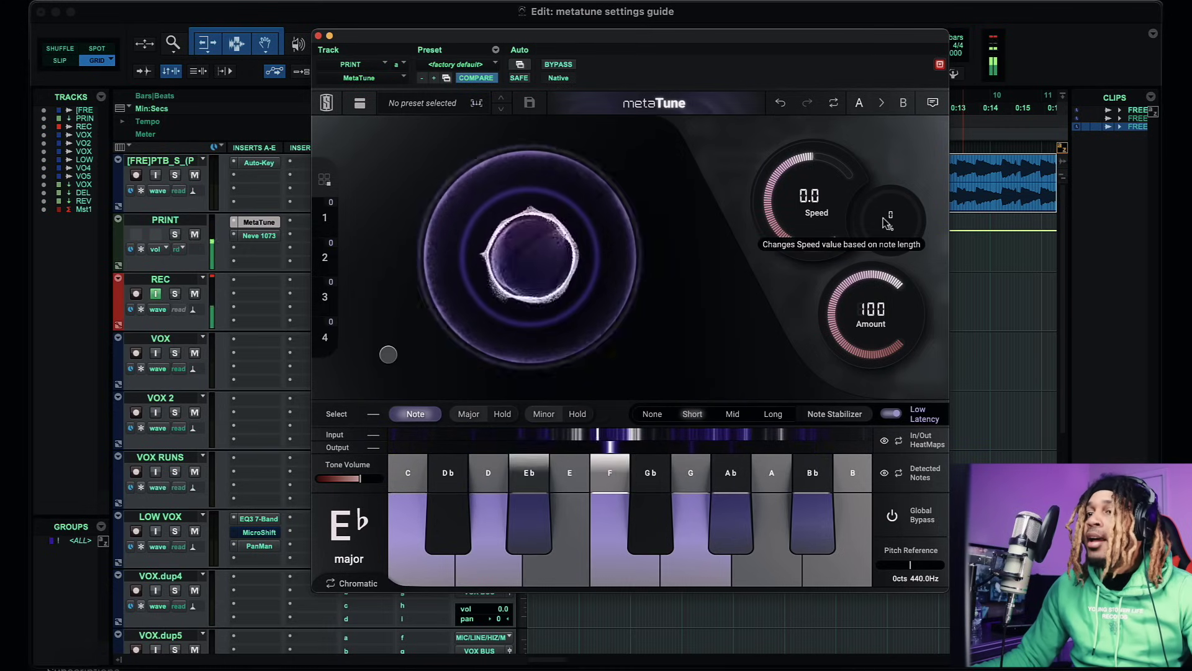
pyautogui.moveTo(887, 222); pyautogui.dragTo(867, 352)
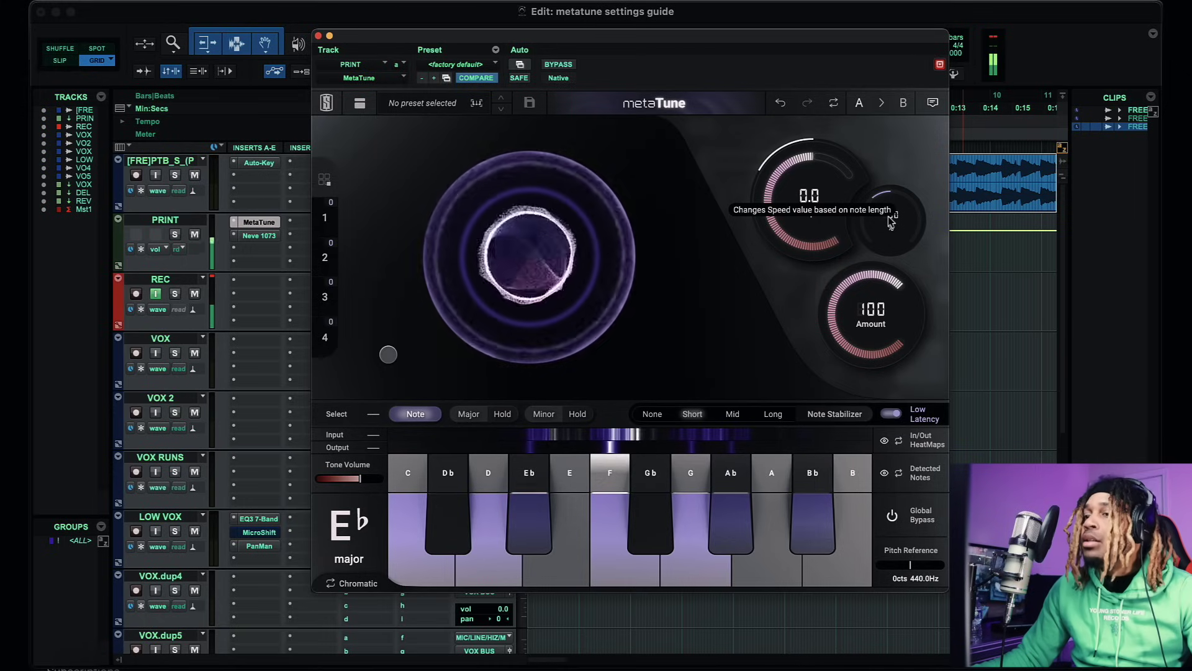
pyautogui.moveTo(891, 213); pyautogui.dragTo(890, 197)
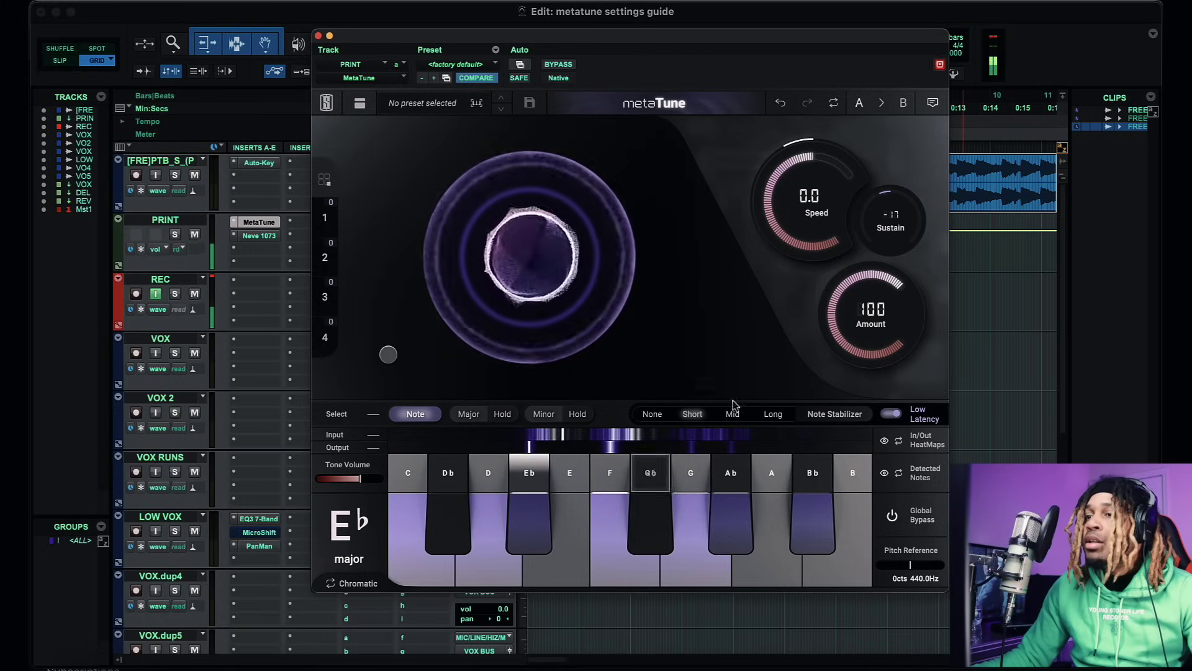
pyautogui.click(772, 415)
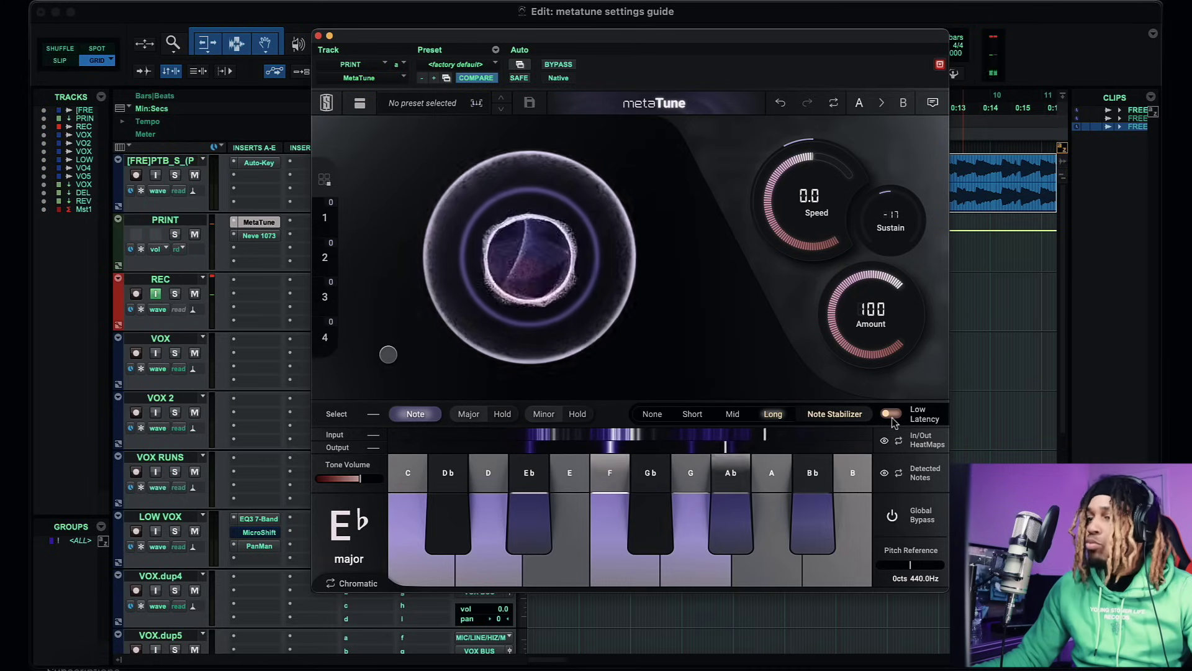
pyautogui.doubleClick(892, 222)
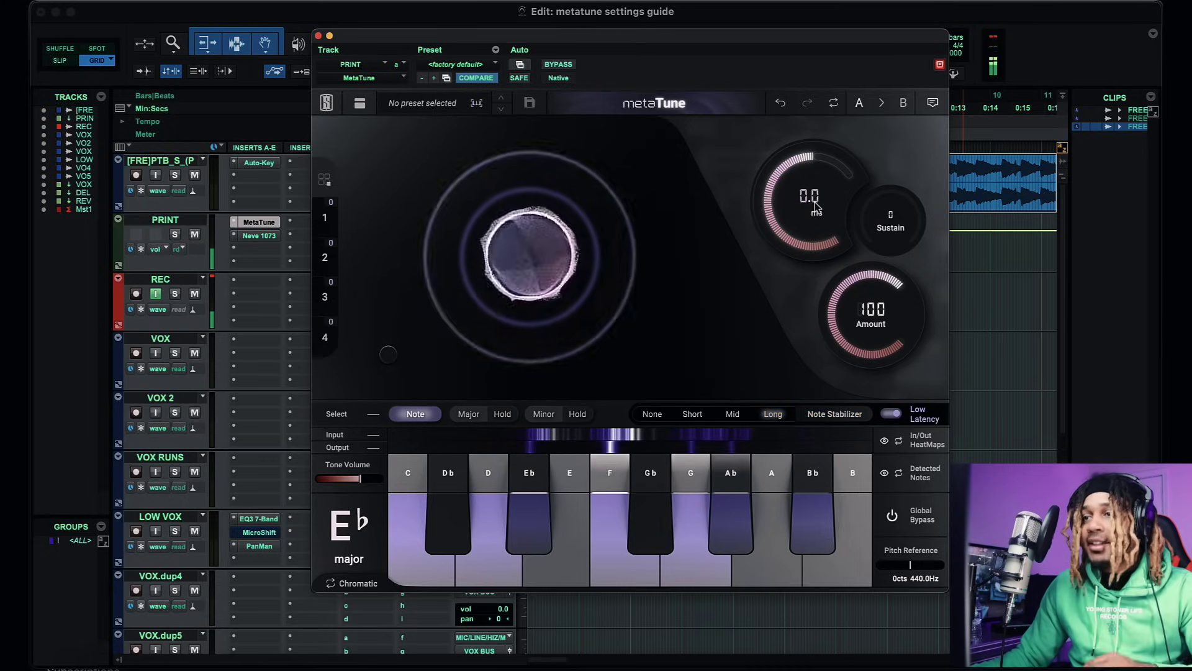
# With Speed lowered to -1.3 and metaTune moved clear of the tracks, record about 16 seconds of vocals on the REC track from the song's start
pyautogui.moveTo(327, 35); pyautogui.dragTo(428, 350)
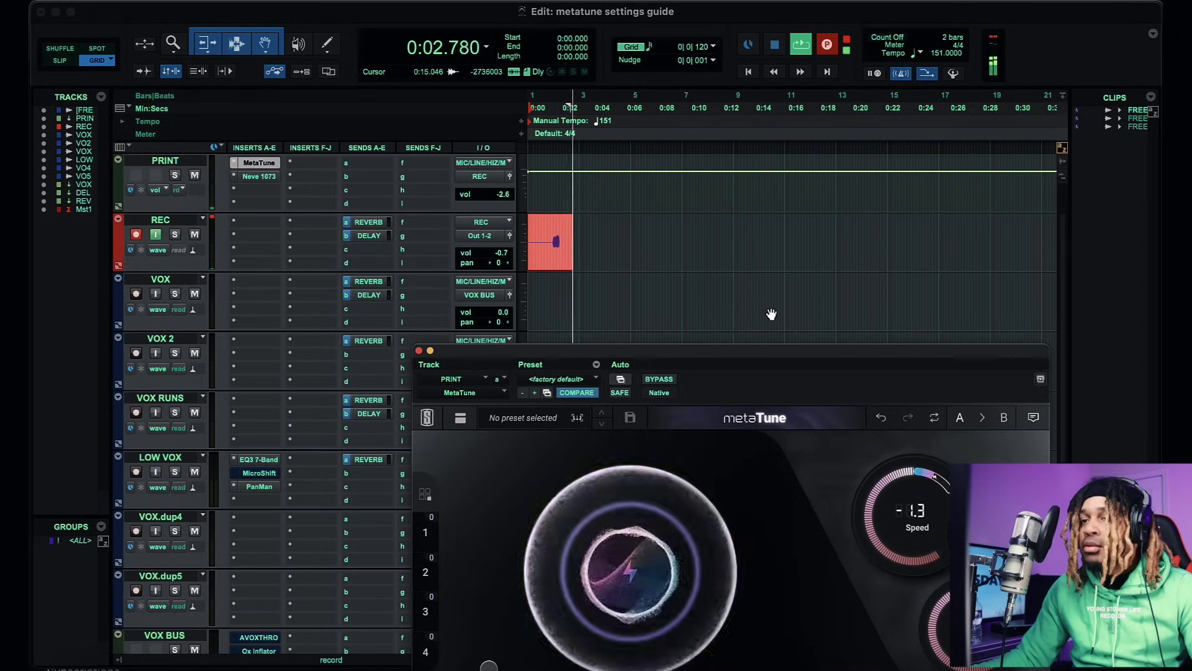
pyautogui.scroll(-2, 772, 314)
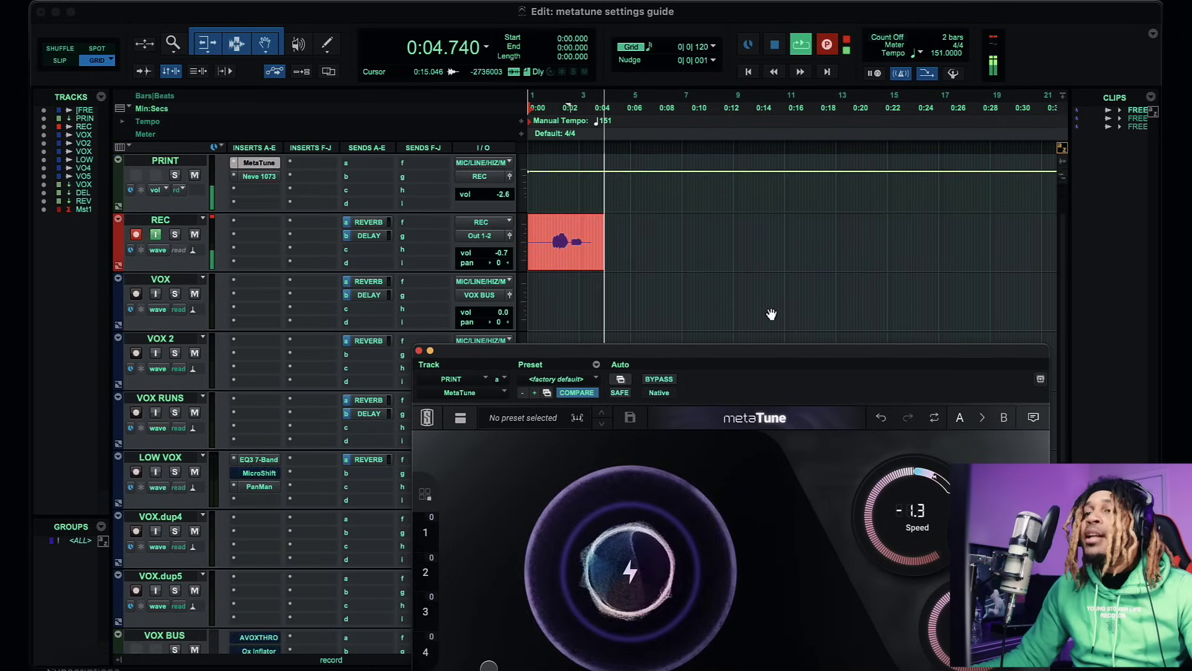
pyautogui.scroll(1, 771, 314)
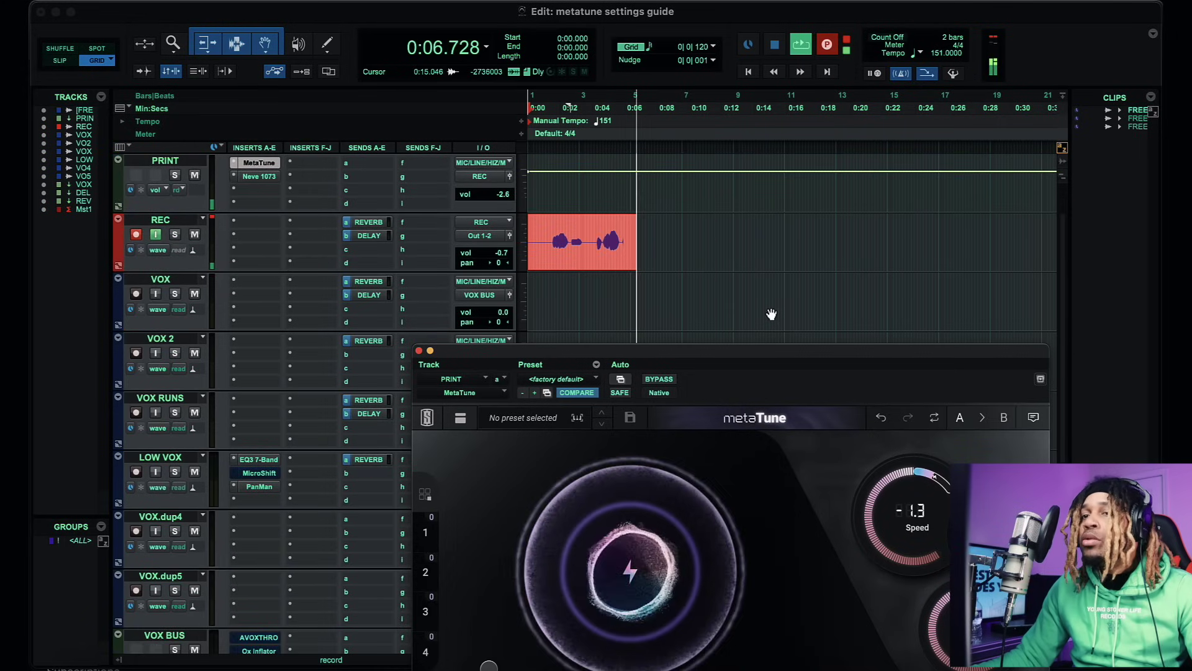
pyautogui.moveTo(294, 216)
pyautogui.mouseDown()
pyautogui.moveTo(291, 269)
pyautogui.moveTo(288, 236)
pyautogui.mouseUp()
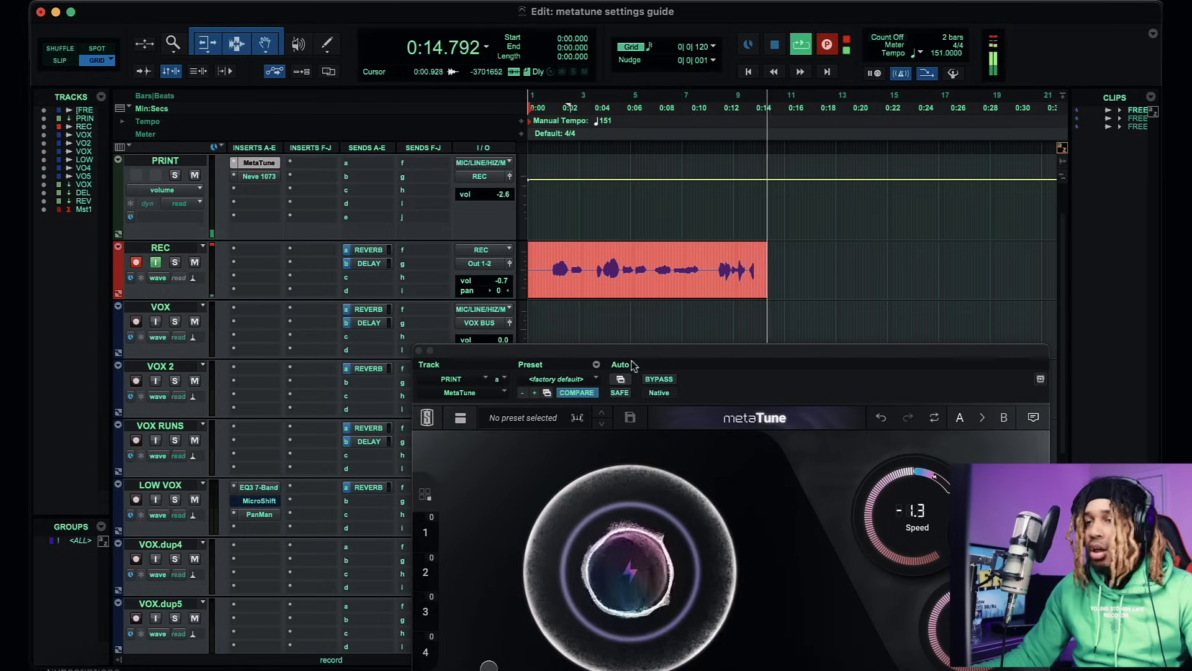
pyautogui.press('space')
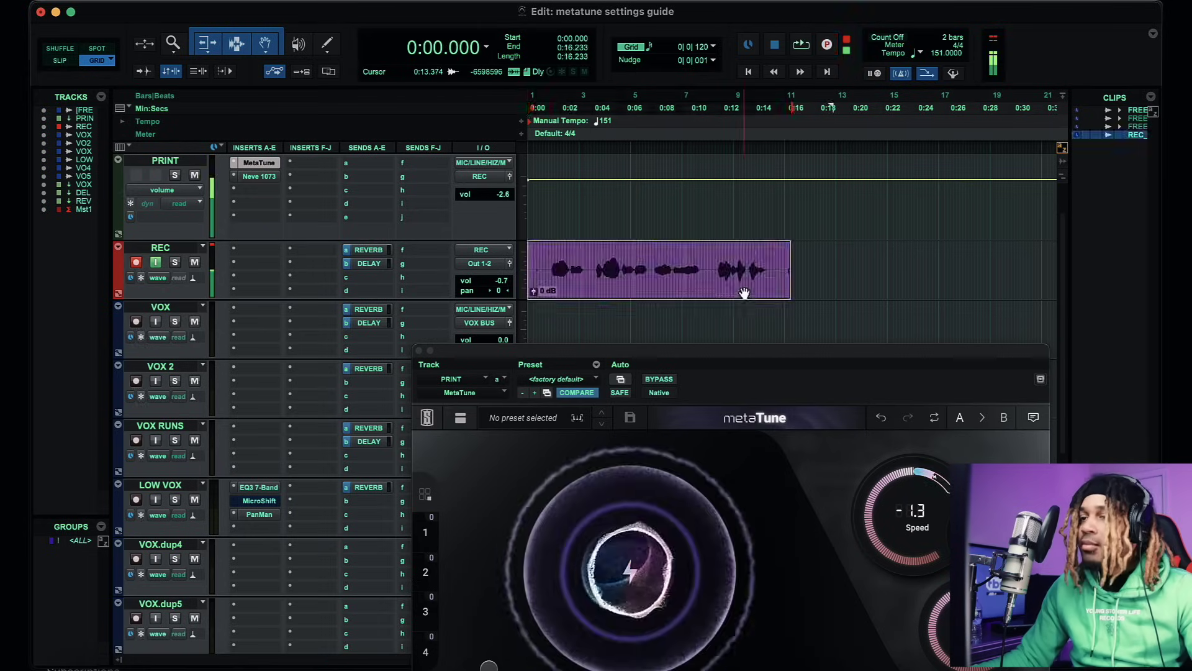
# Move the recorded take to the VOX track and trim its end to about 0:14.85 while playing it from 0:11.4
pyautogui.moveTo(742, 292); pyautogui.dragTo(736, 326)
pyautogui.click(713, 257)
pyautogui.press('space')
pyautogui.press('super+bracketright')
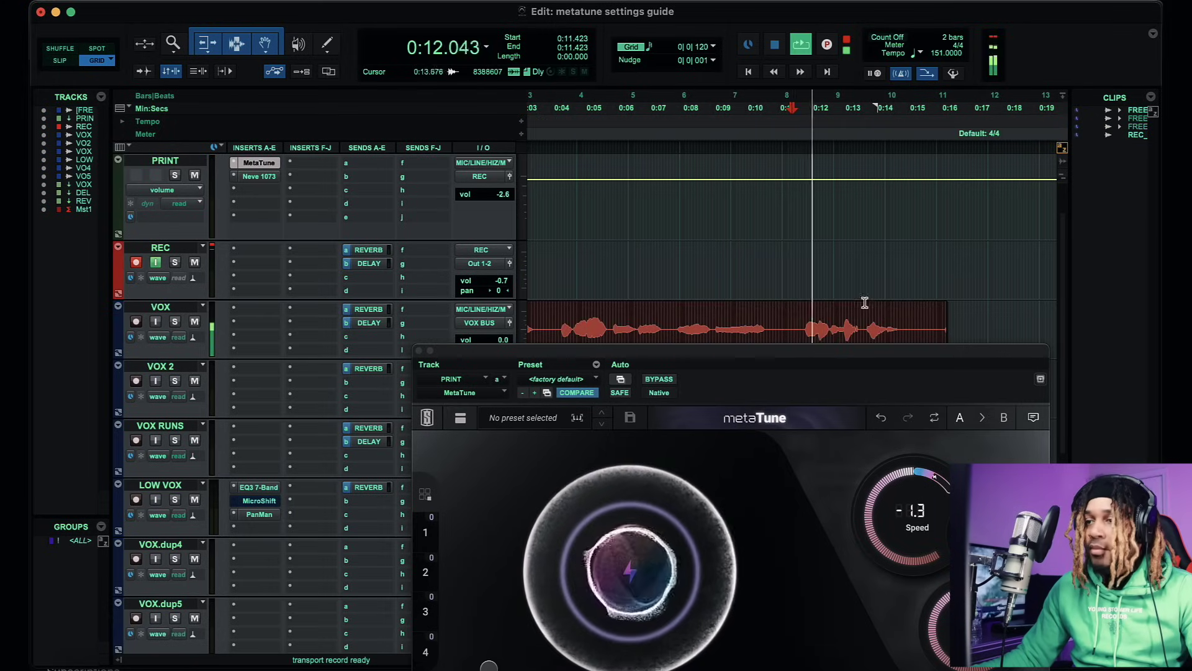
pyautogui.click(903, 317)
pyautogui.press('s')
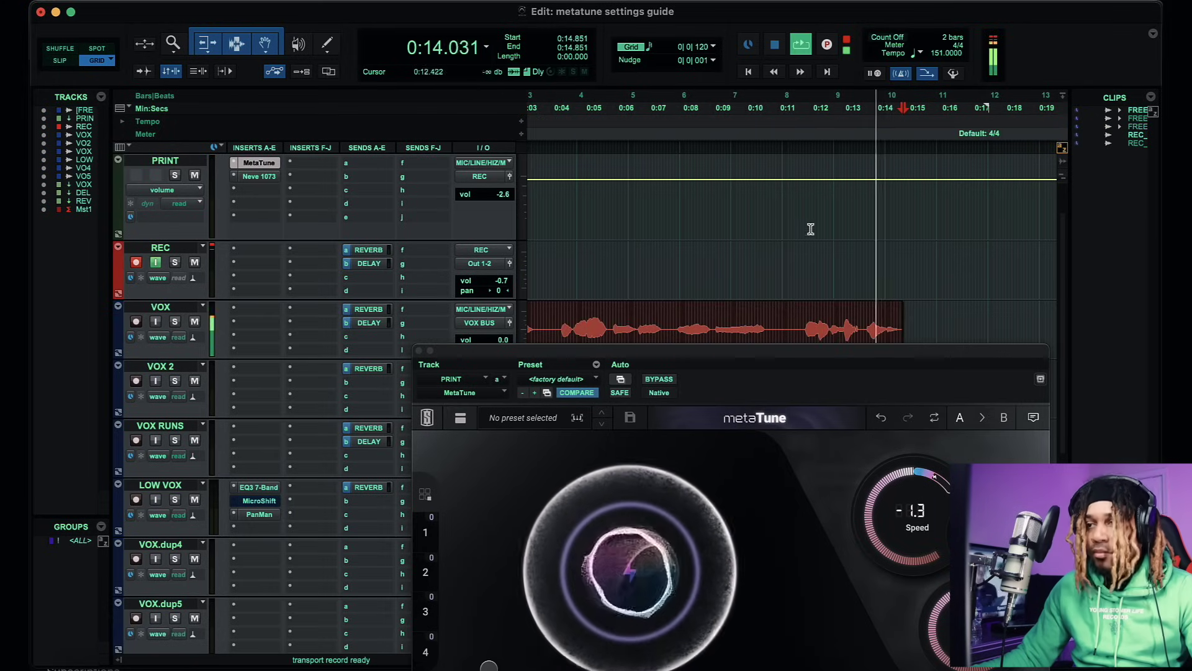
# Record a second vocal take on the REC track, starting from about 0:10.28
pyautogui.click(754, 250)
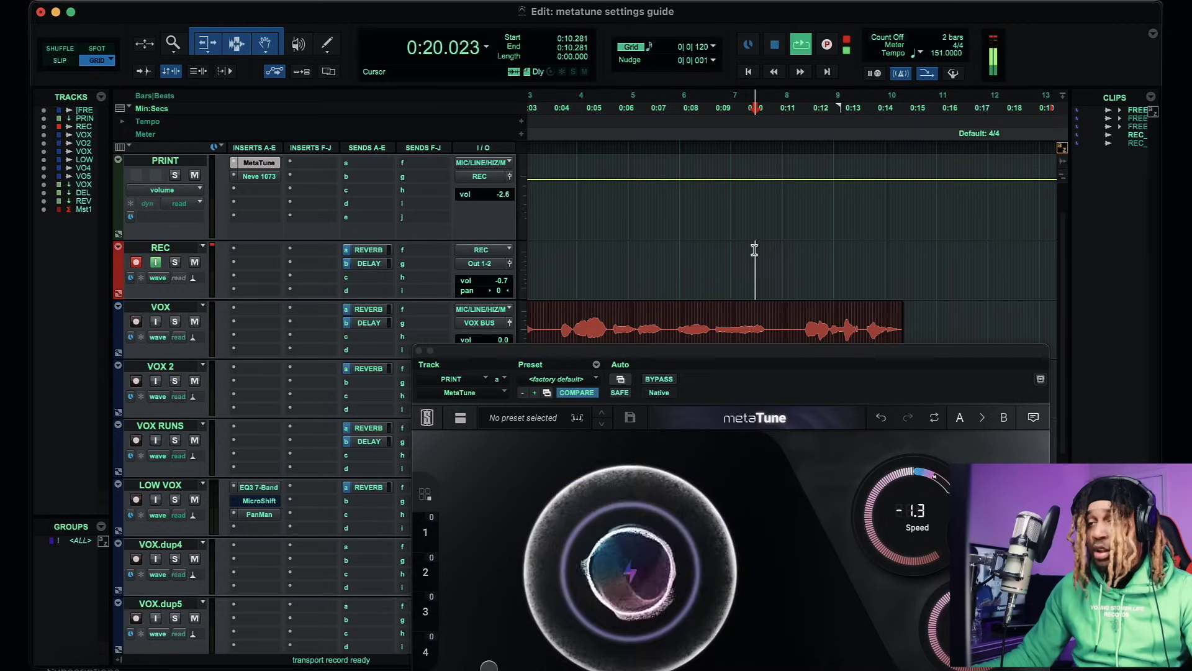
pyautogui.press('space')
pyautogui.press('super+space')
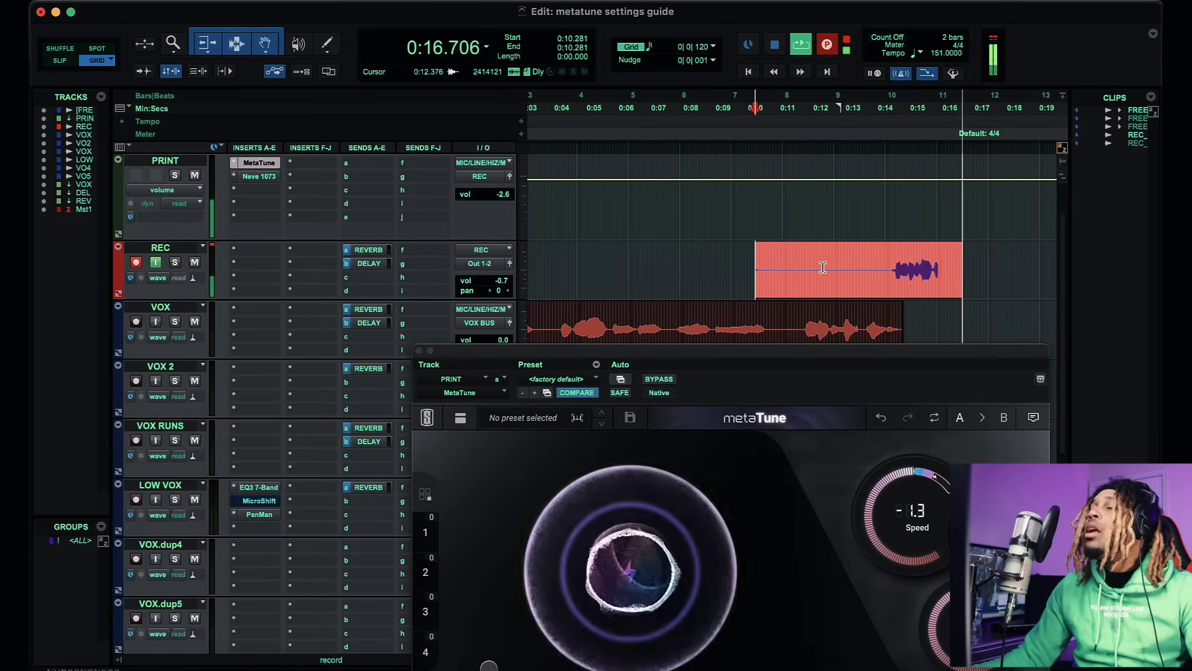
pyautogui.press('super+period')
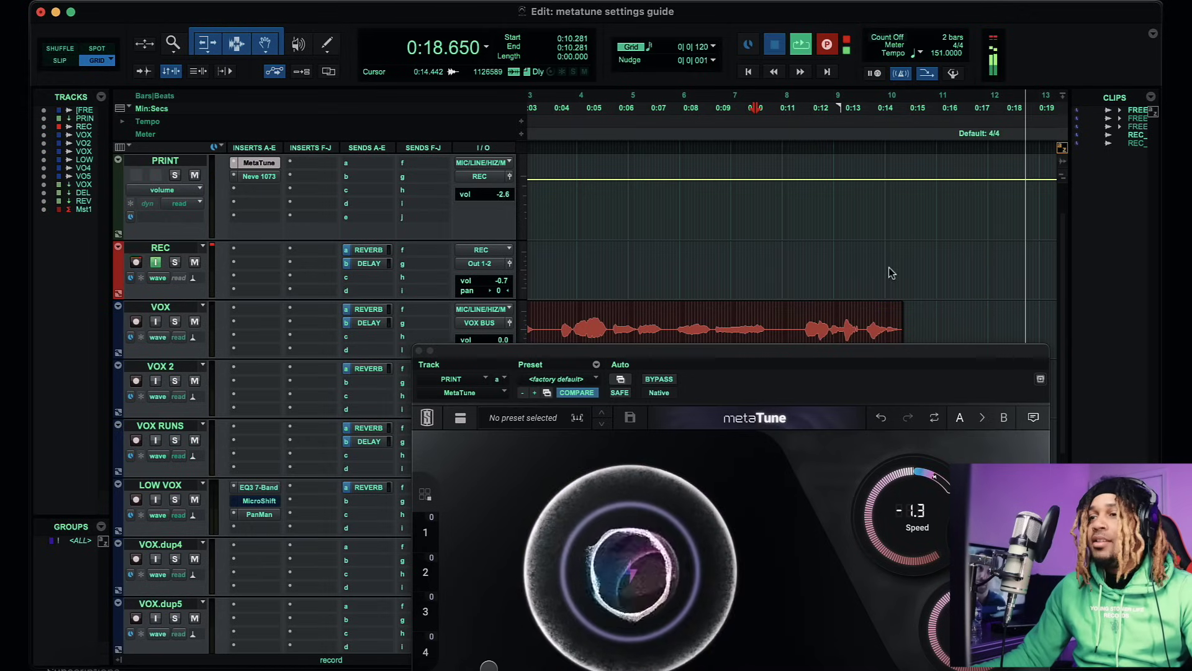
# Move the second take to the VOX 2 track and trim it to about 0:14.1–0:17.7 while playing from 0:12.9
pyautogui.scroll(-2, 890, 271)
pyautogui.moveTo(888, 179); pyautogui.dragTo(894, 298)
pyautogui.click(839, 170)
pyautogui.press('space')
pyautogui.press('t')
pyautogui.press('t')
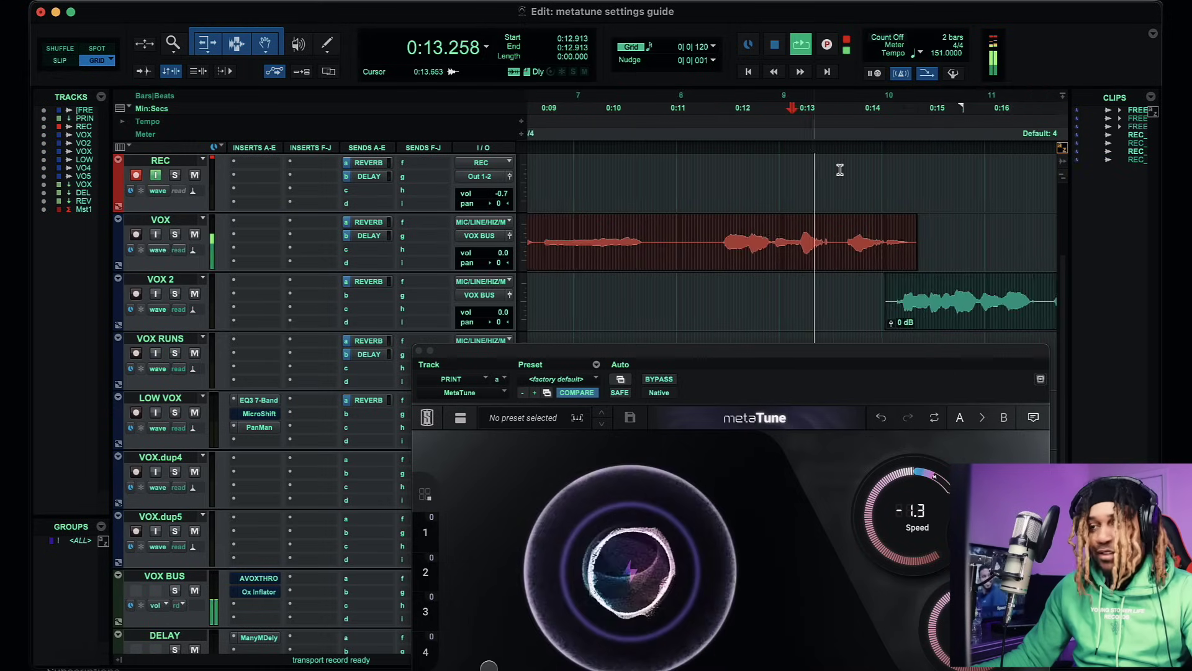
pyautogui.hscroll(4, 889, 199)
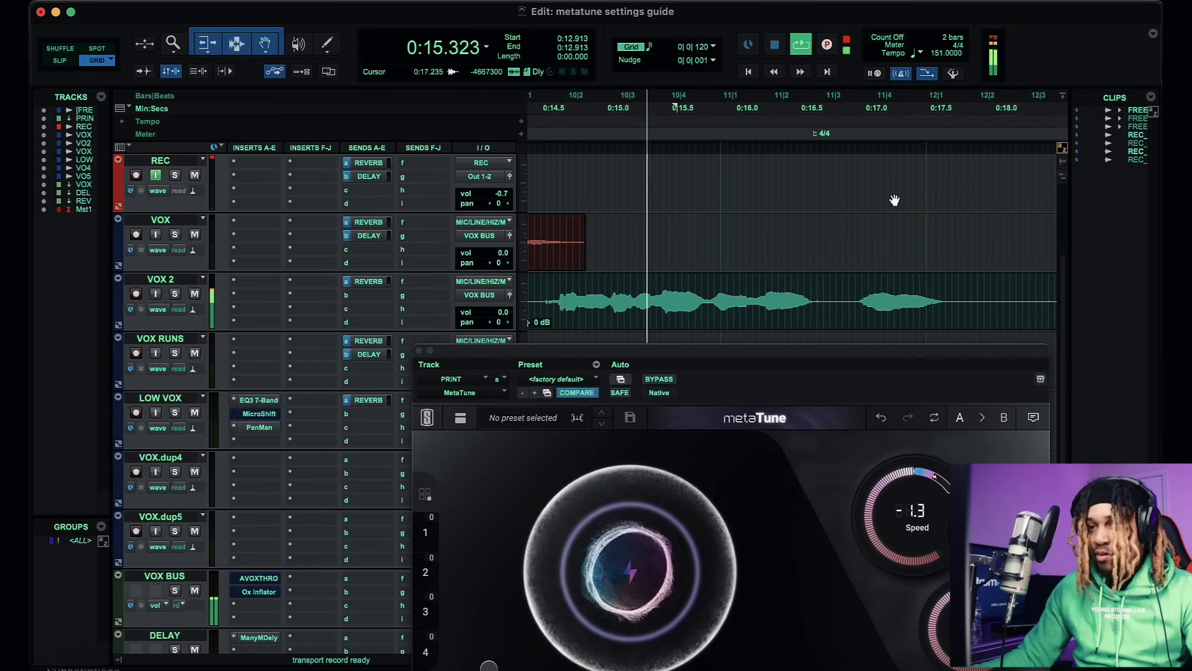
pyautogui.press('super+bracketleft')
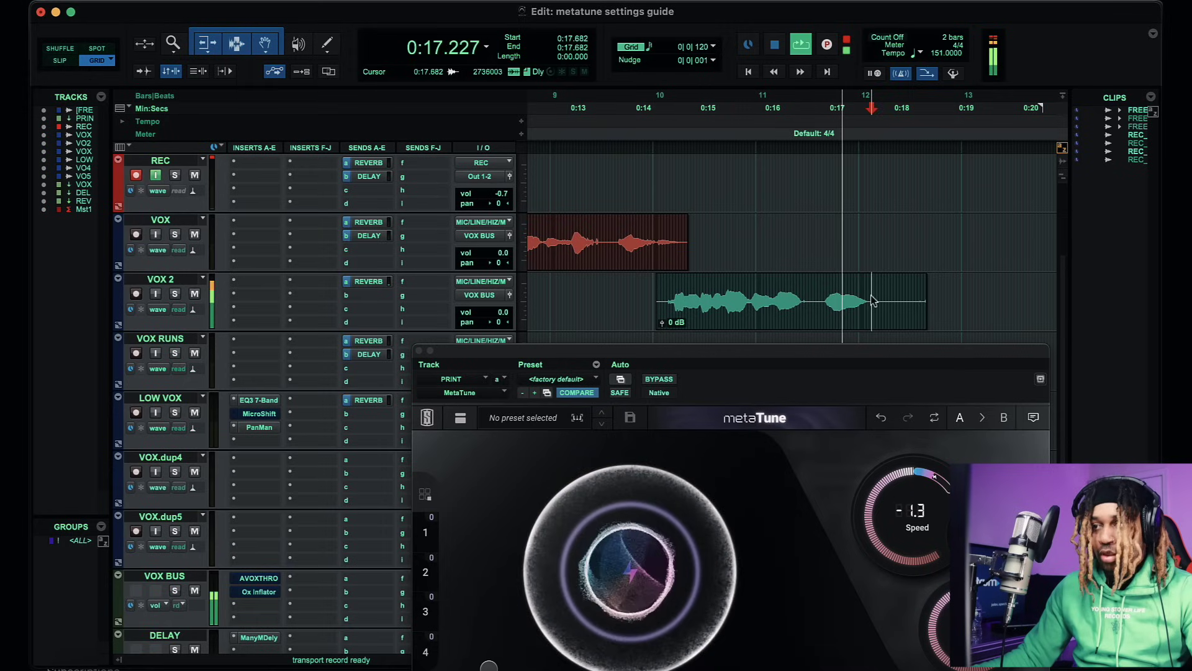
pyautogui.press('super+bracketleft')
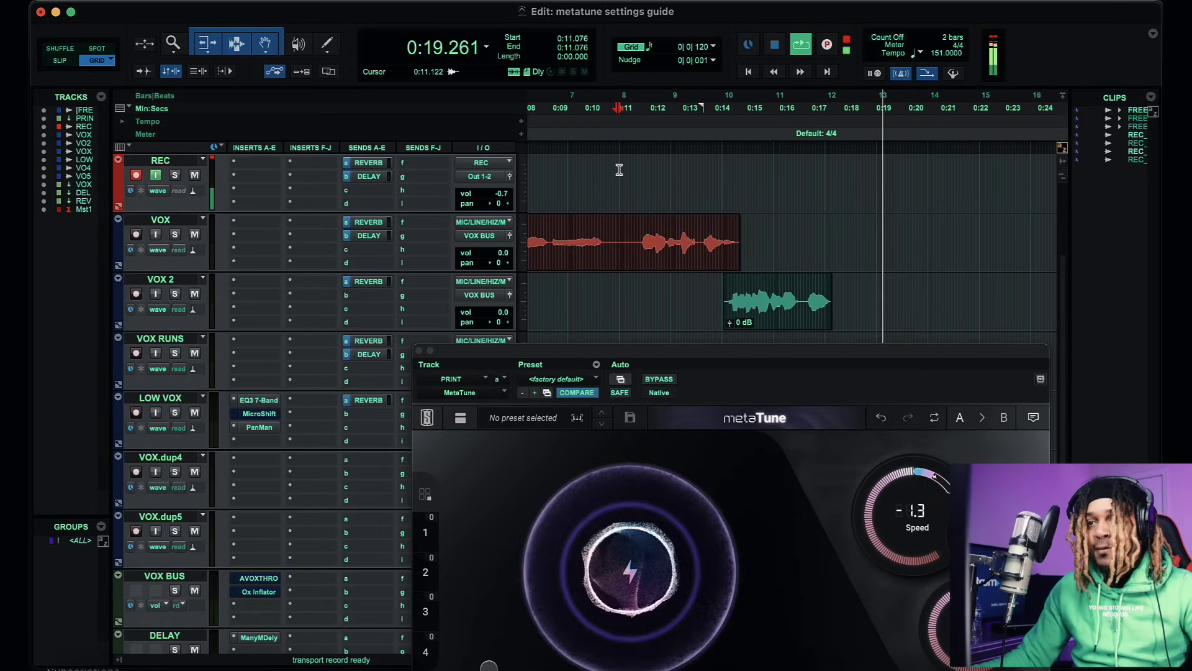
# Record a vocal take on the REC track from about 0:11.1 to 0:21.5
pyautogui.click(619, 168)
pyautogui.press('super+space')
pyautogui.scroll(3, 789, 204)
pyautogui.scroll(-4, 790, 204)
pyautogui.scroll(1, 789, 204)
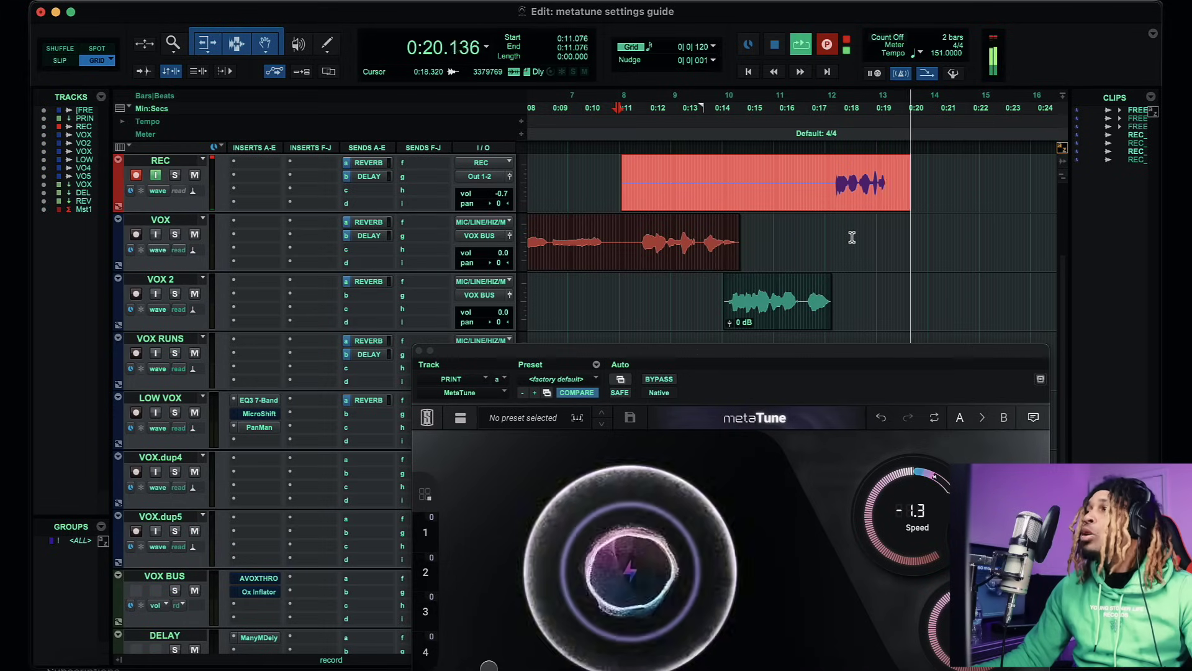
pyautogui.press('super+period')
# Move the new take to the VOX track and trim its start to about 0:17.6 while playing from 0:11.1
pyautogui.press('space')
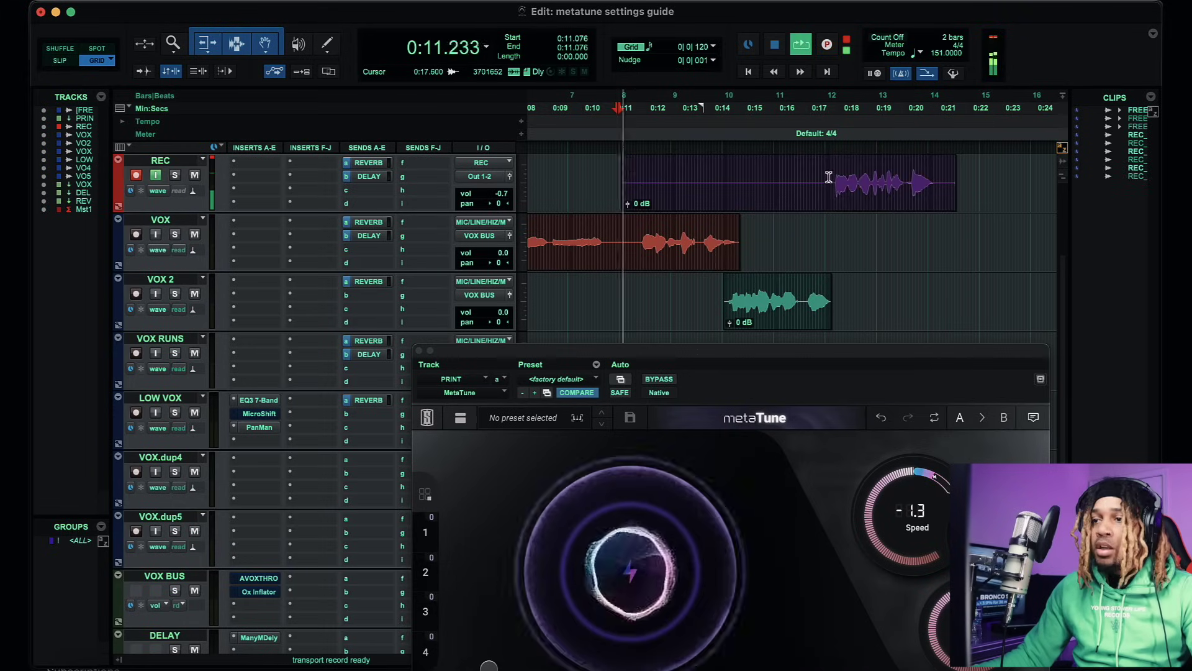
pyautogui.press('a')
pyautogui.moveTo(878, 209); pyautogui.dragTo(878, 251)
pyautogui.press('t')
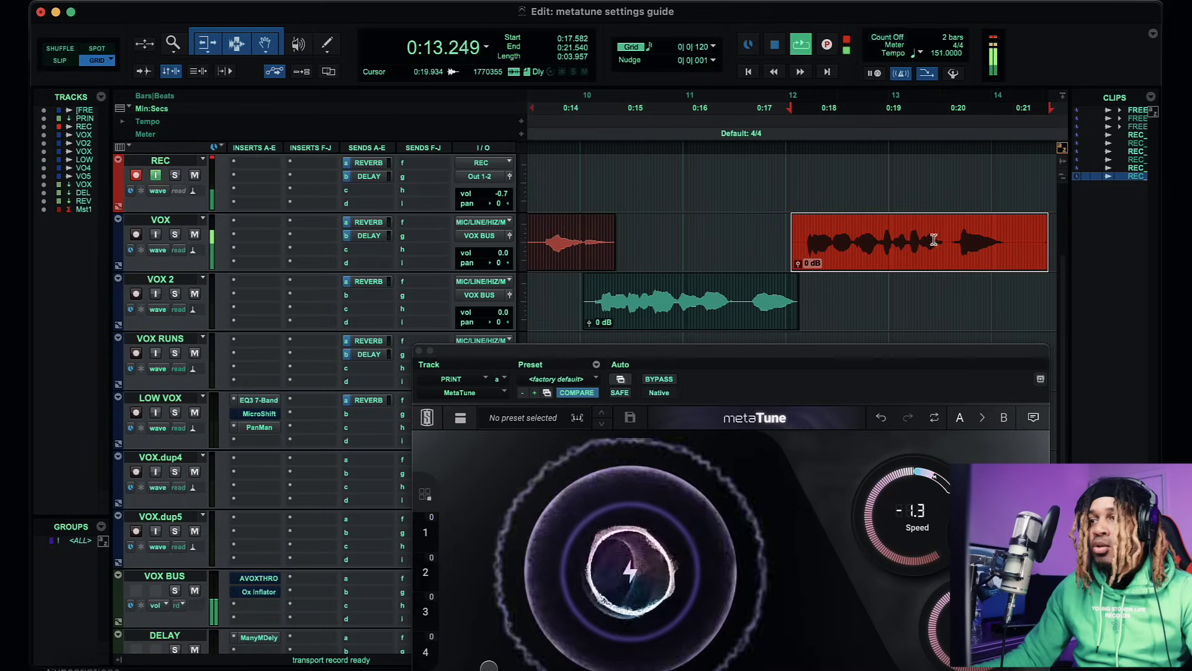
# Punch in another vocal take on the REC track during playback, from about 0:15.6 to 0:25
pyautogui.click(788, 192)
pyautogui.click(785, 180)
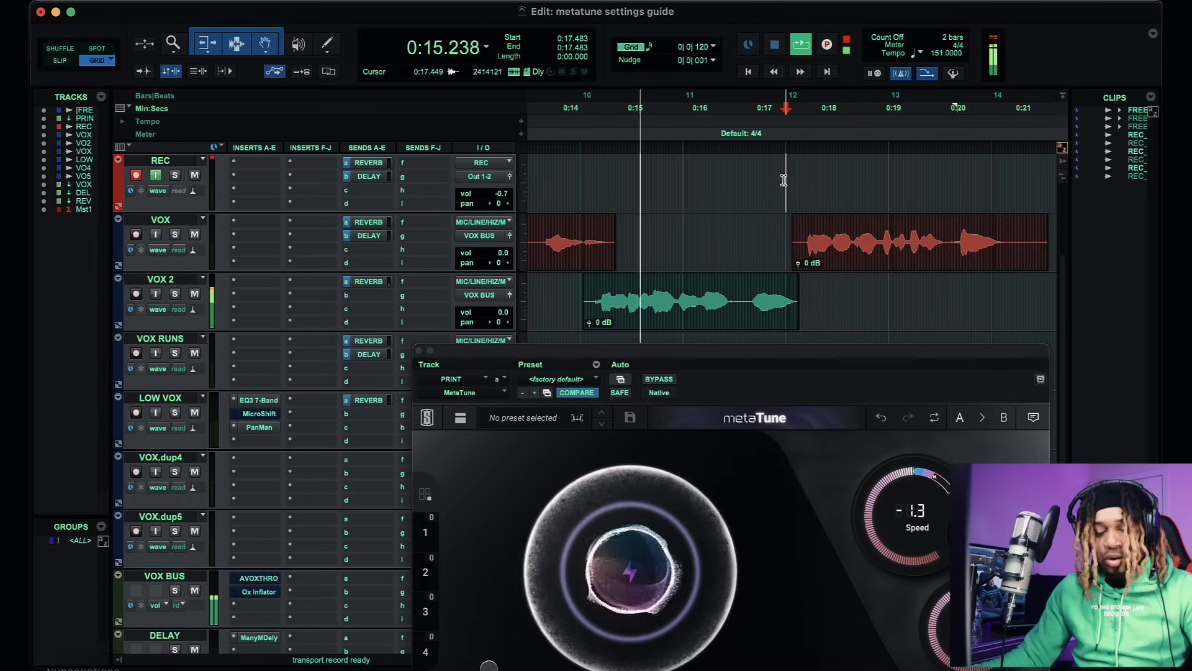
pyautogui.press('super+space')
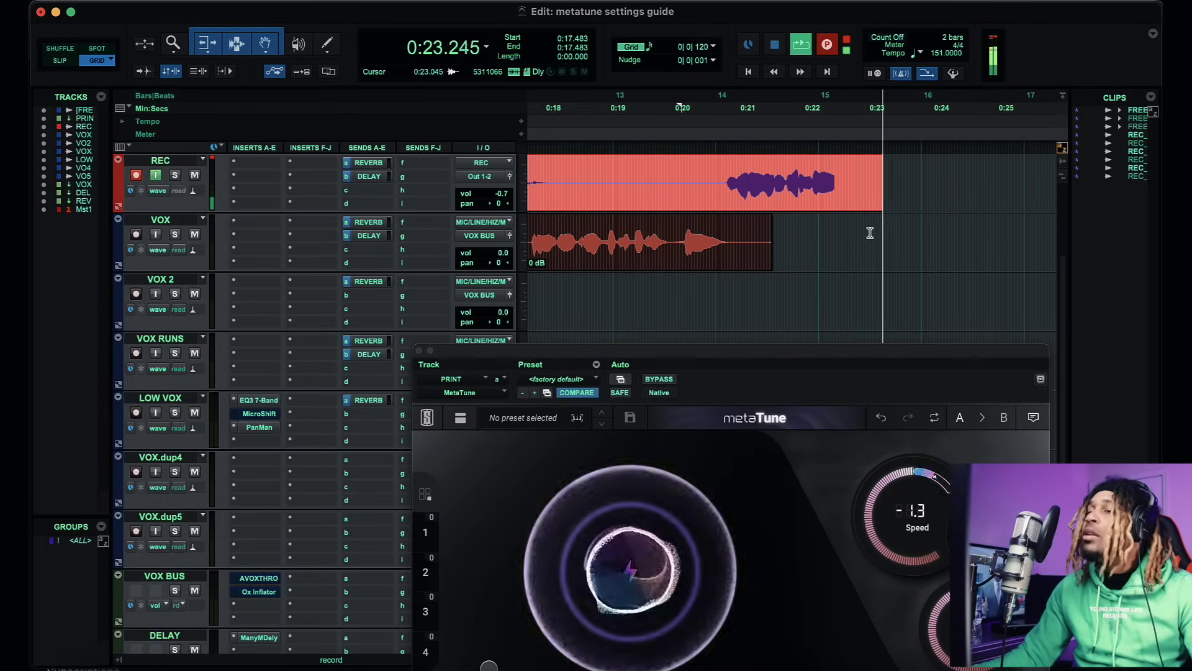
pyautogui.press('r')
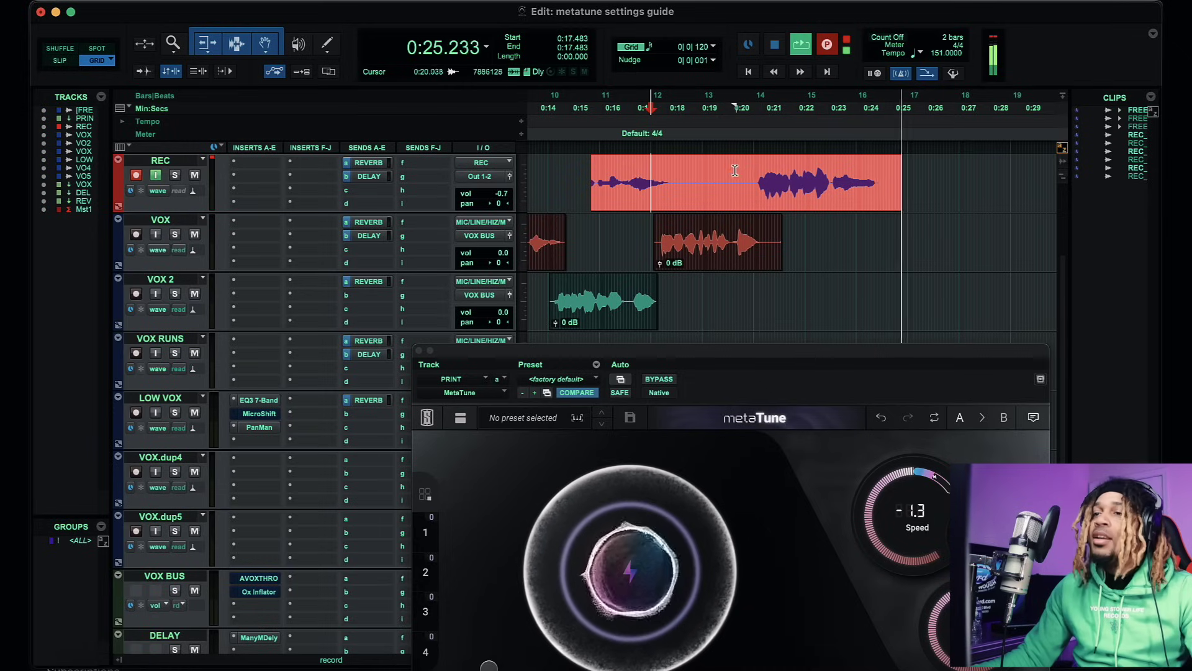
pyautogui.press('space')
# Move the take to the VOX 2 track, trimmed to about 0:20.7–0:24.5, and play the song from about 0:11.8
pyautogui.moveTo(781, 190); pyautogui.dragTo(801, 301)
pyautogui.press('r')
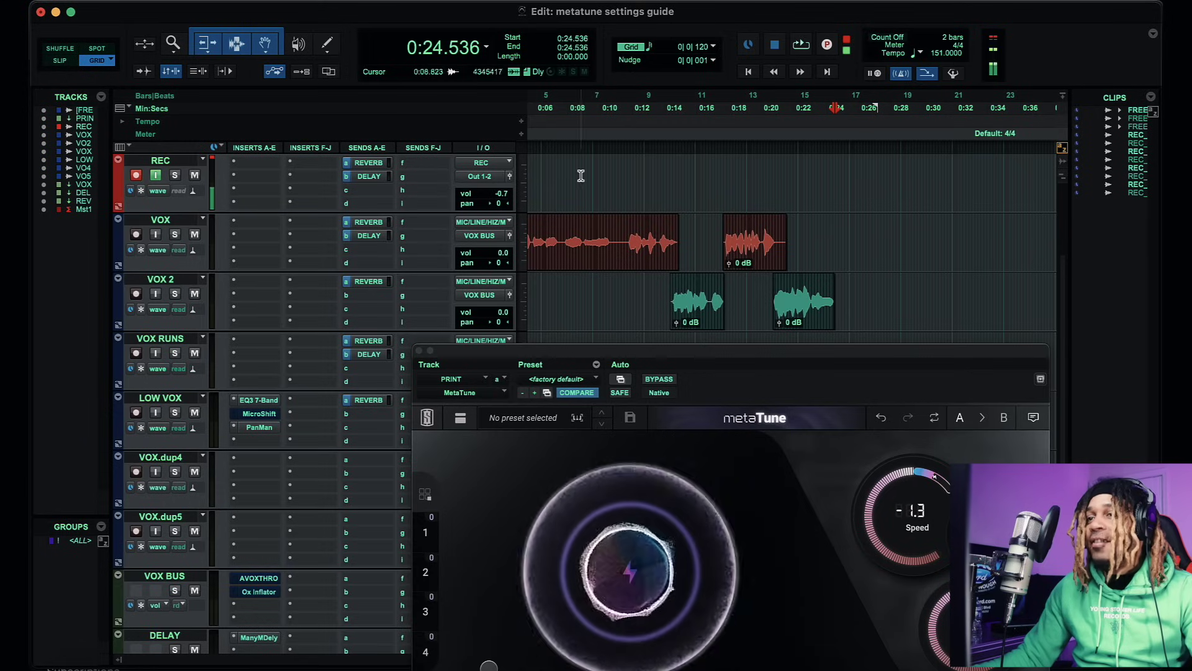
pyautogui.press('space')
pyautogui.press('t')
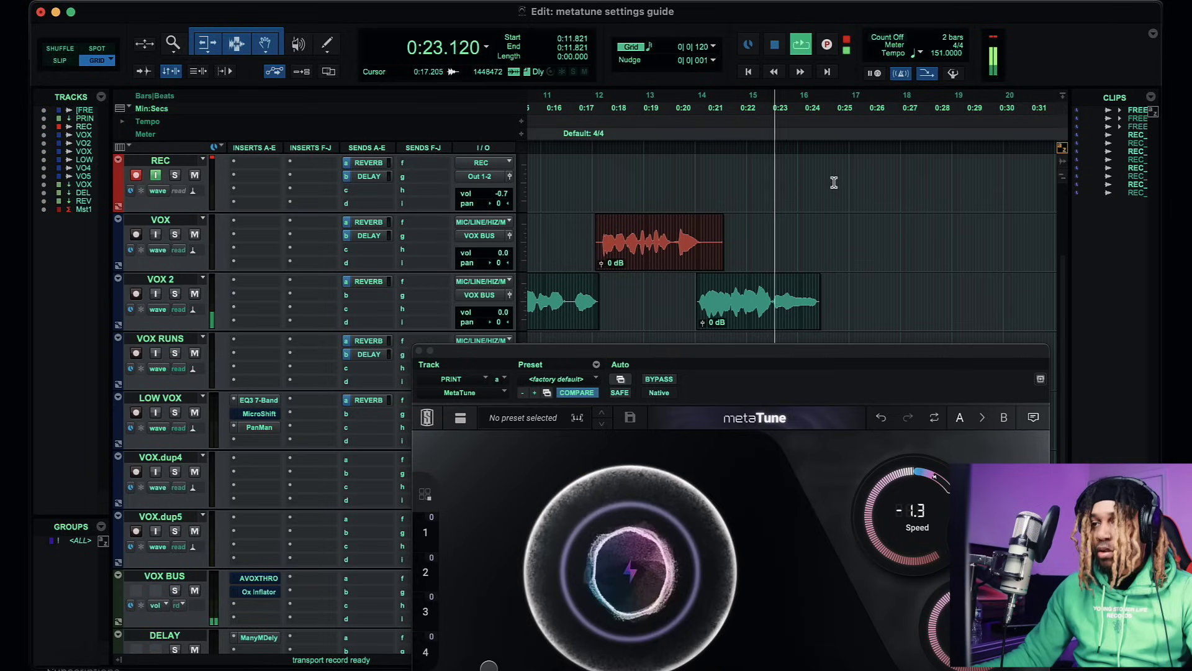
# Punch in a longer vocal take on the REC track during playback, from about 0:23.9 to 0:37.9
pyautogui.press('super+space')
pyautogui.press('t')
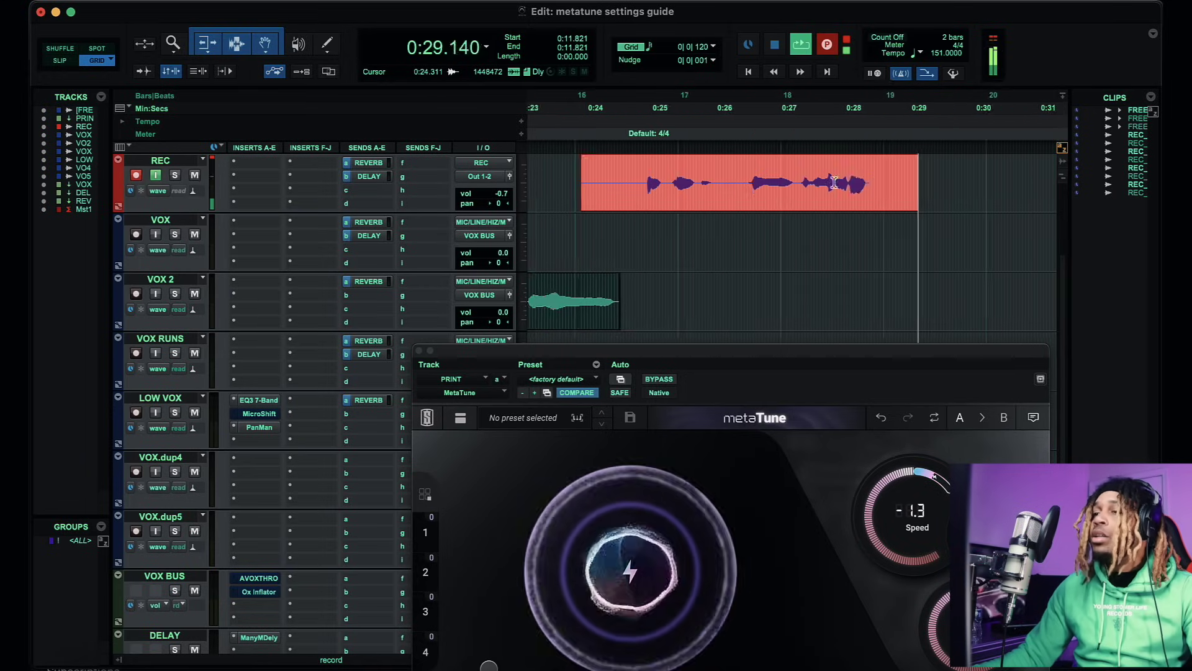
pyautogui.press('super+bracketleft')
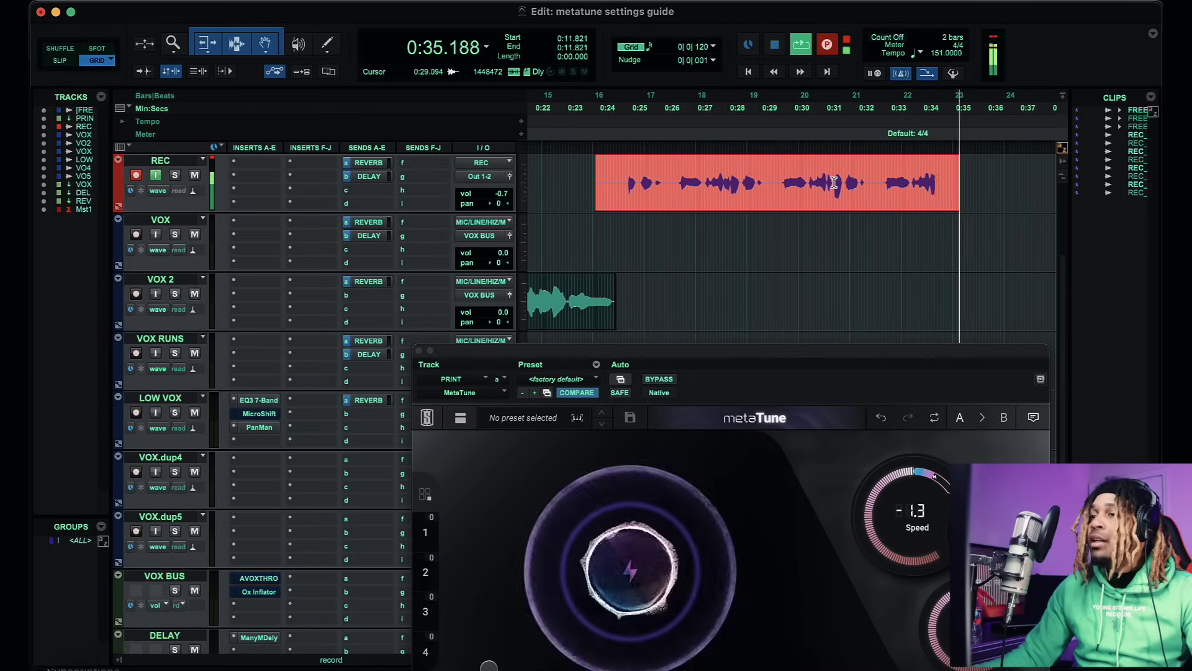
pyautogui.hscroll(3, 834, 183)
pyautogui.press('r')
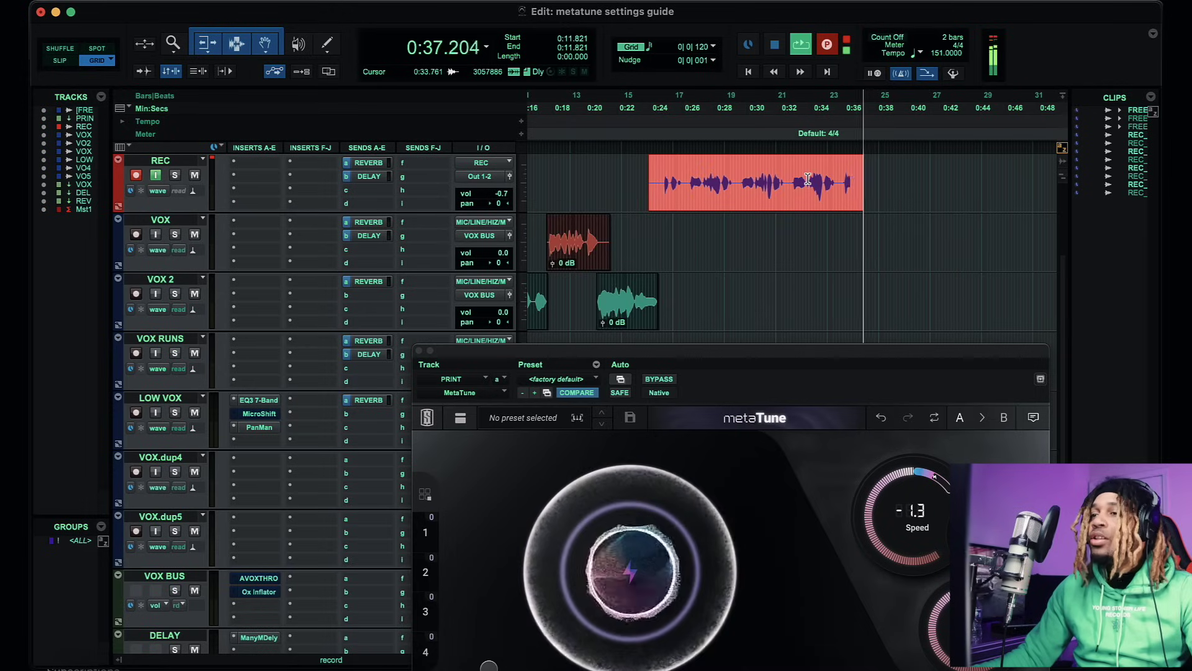
pyautogui.press('space')
pyautogui.press('space')
# Move the long take to the VOX track and trim it to about 0:24.8–0:37.2 while playing the song
pyautogui.moveTo(716, 202); pyautogui.dragTo(716, 246)
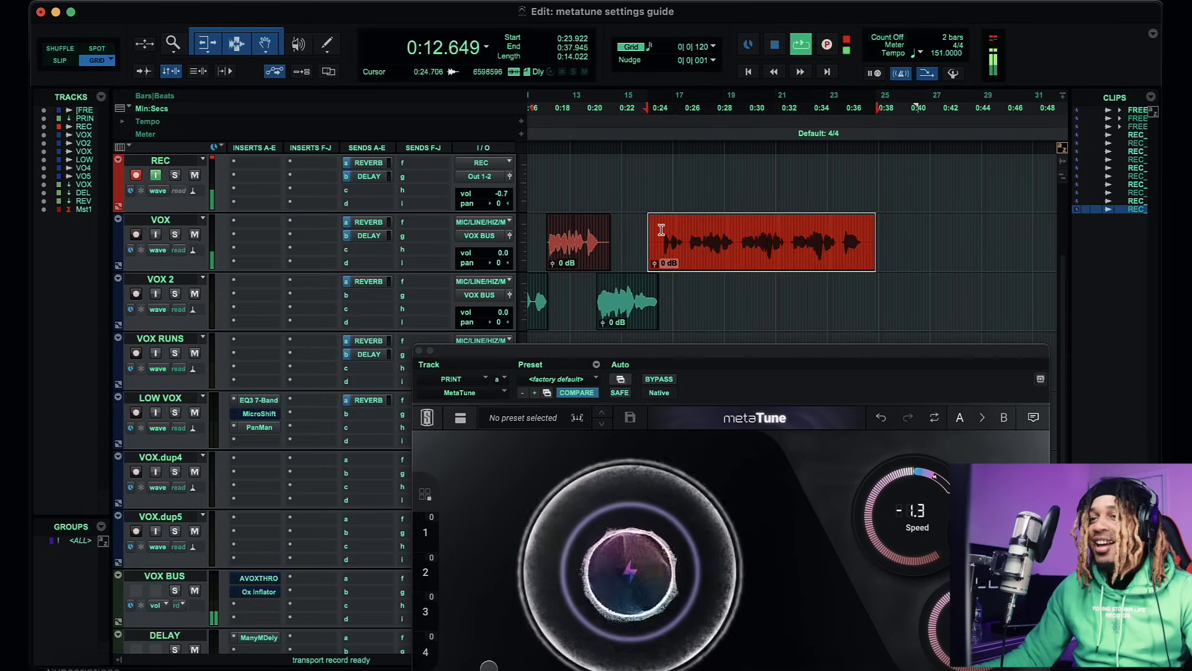
pyautogui.press('t')
pyautogui.press('t')
pyautogui.click(851, 235)
pyautogui.press('a')
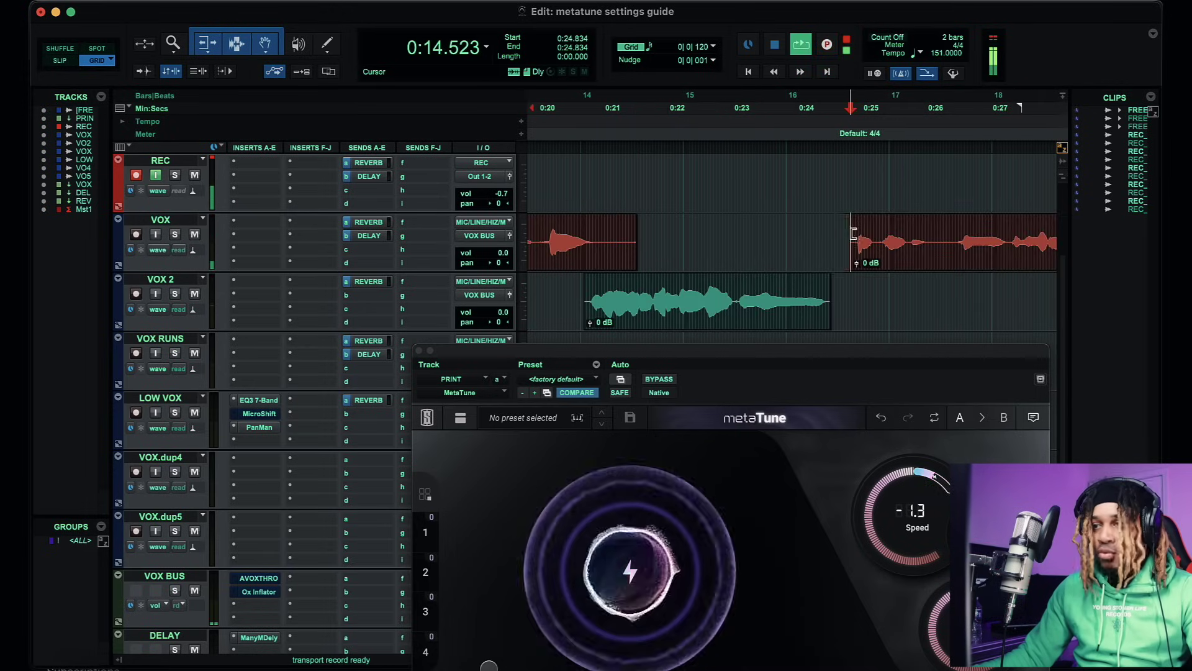
pyautogui.press('r')
pyautogui.hscroll(3, 875, 234)
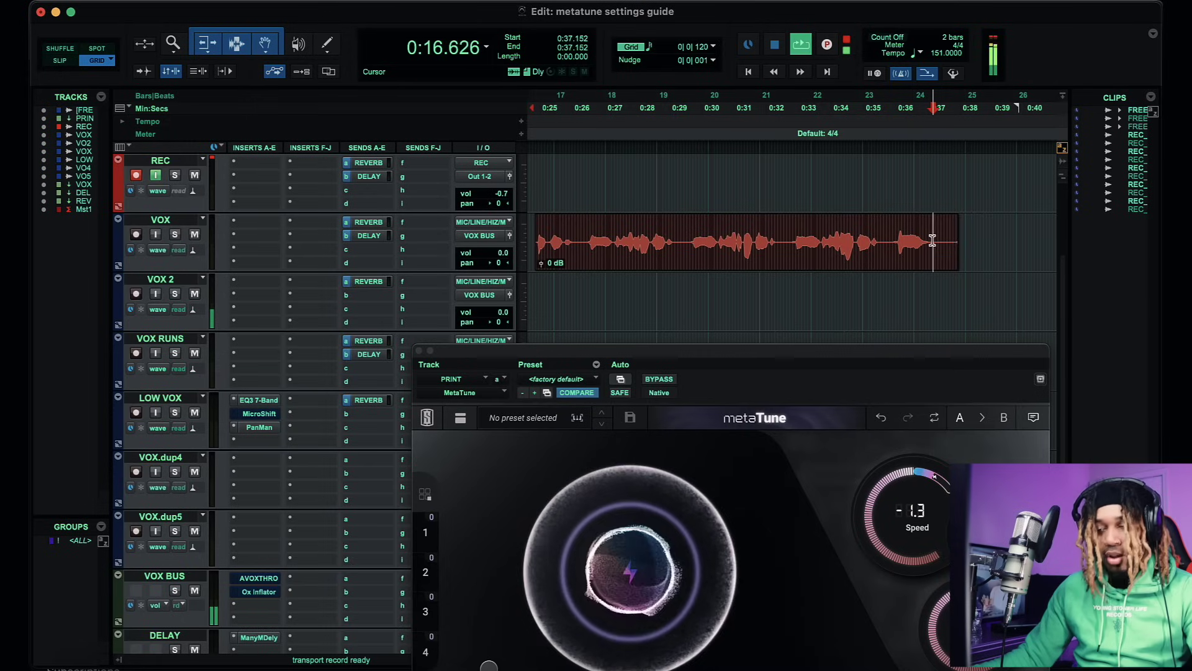
pyautogui.press('s')
# Trim the start of the first VOX clip to about 0:11.3
pyautogui.press('r')
pyautogui.hscroll(-3, 868, 221)
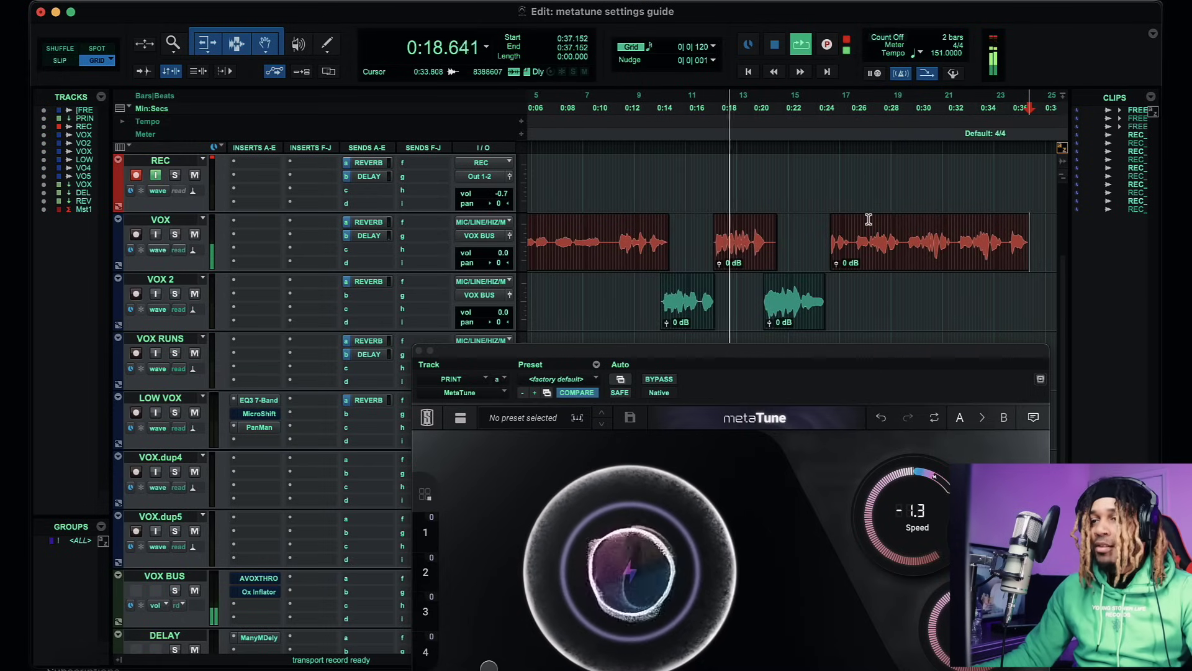
pyautogui.hscroll(-2, 868, 219)
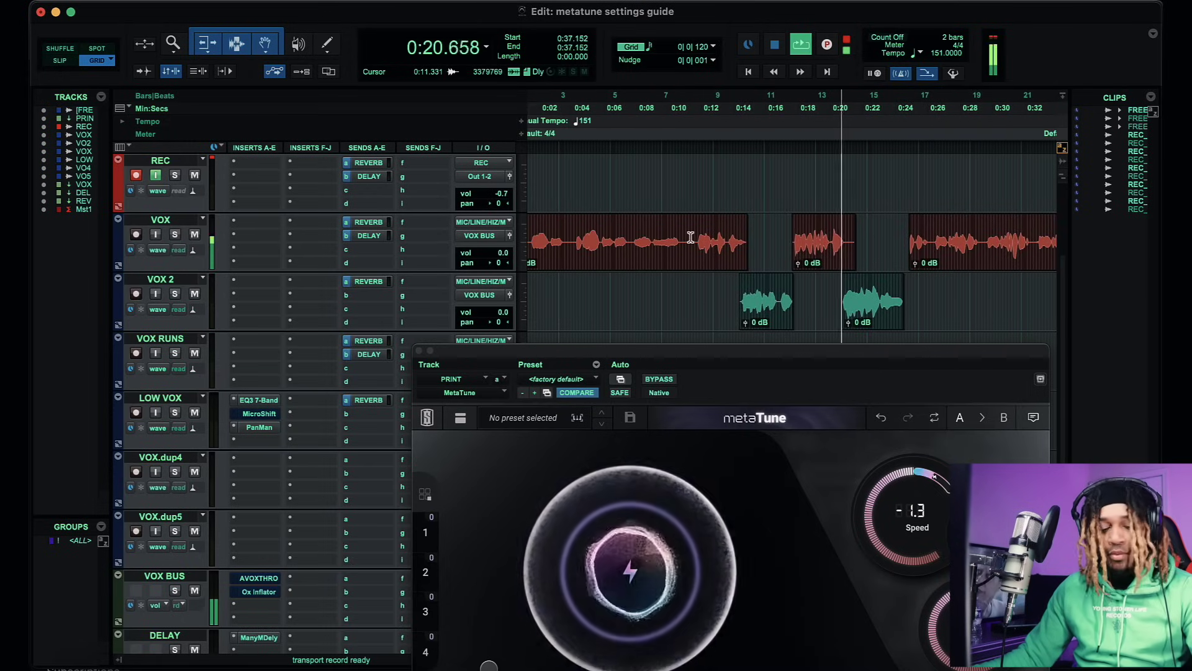
pyautogui.press('a')
# Extend the last VOX clip to span about 0:24.2–0:37.5, then stop playback with the cursor at about 0:10.8
pyautogui.hscroll(3, 817, 222)
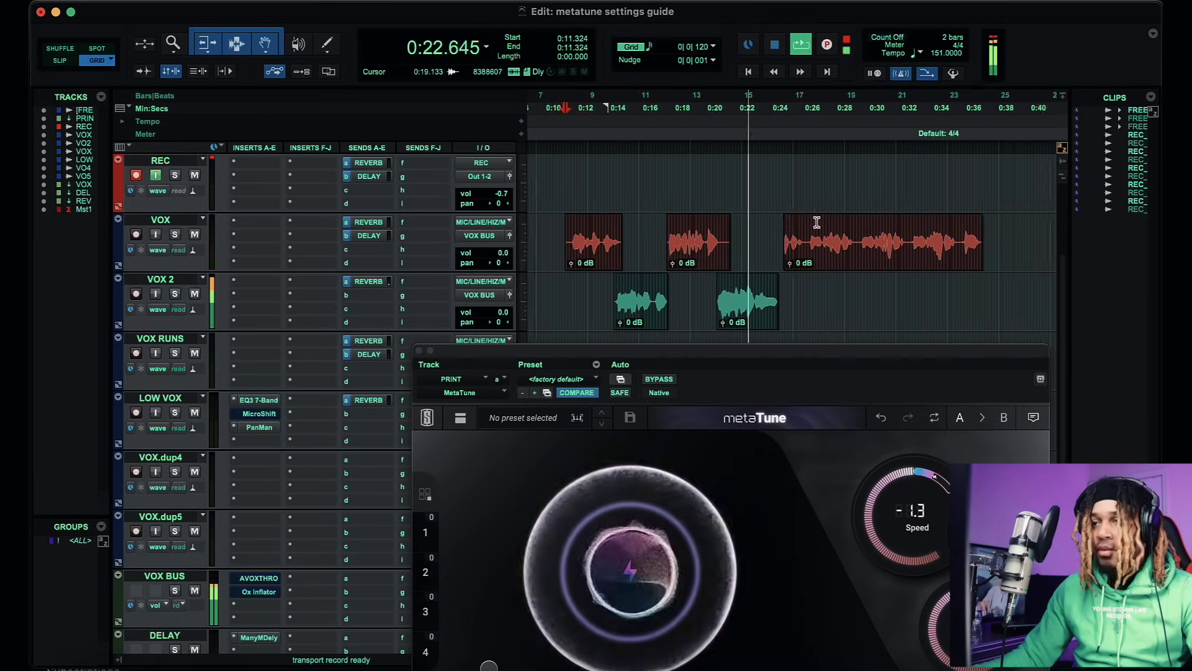
pyautogui.scroll(-2, 816, 222)
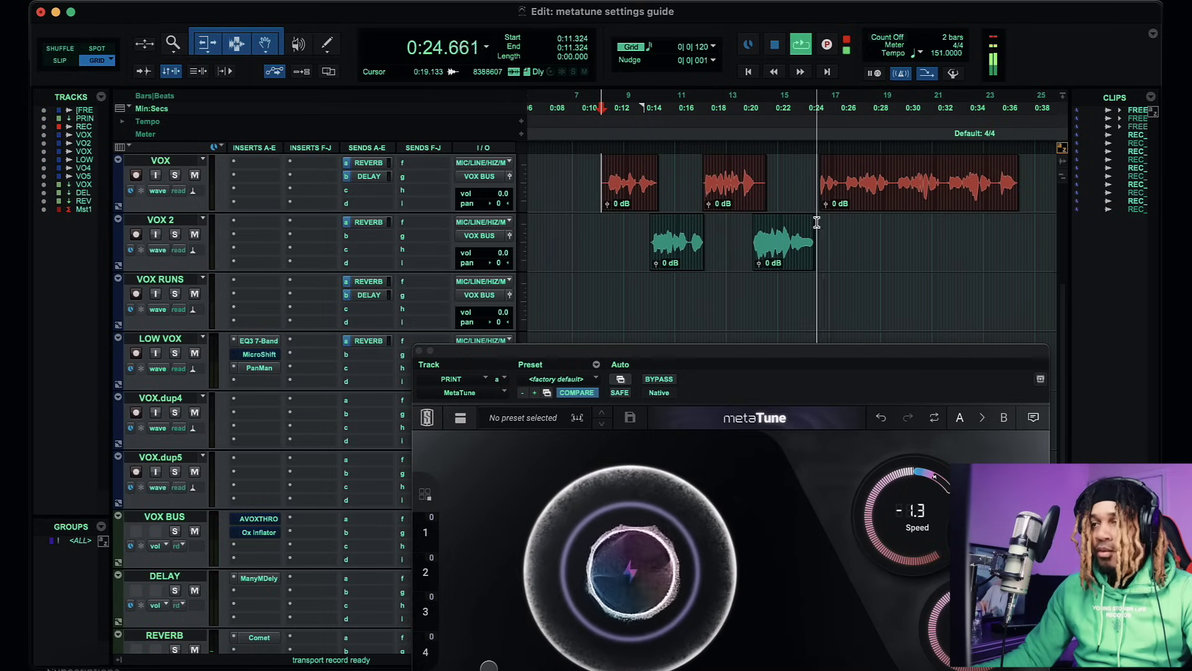
pyautogui.moveTo(818, 198); pyautogui.dragTo(795, 221)
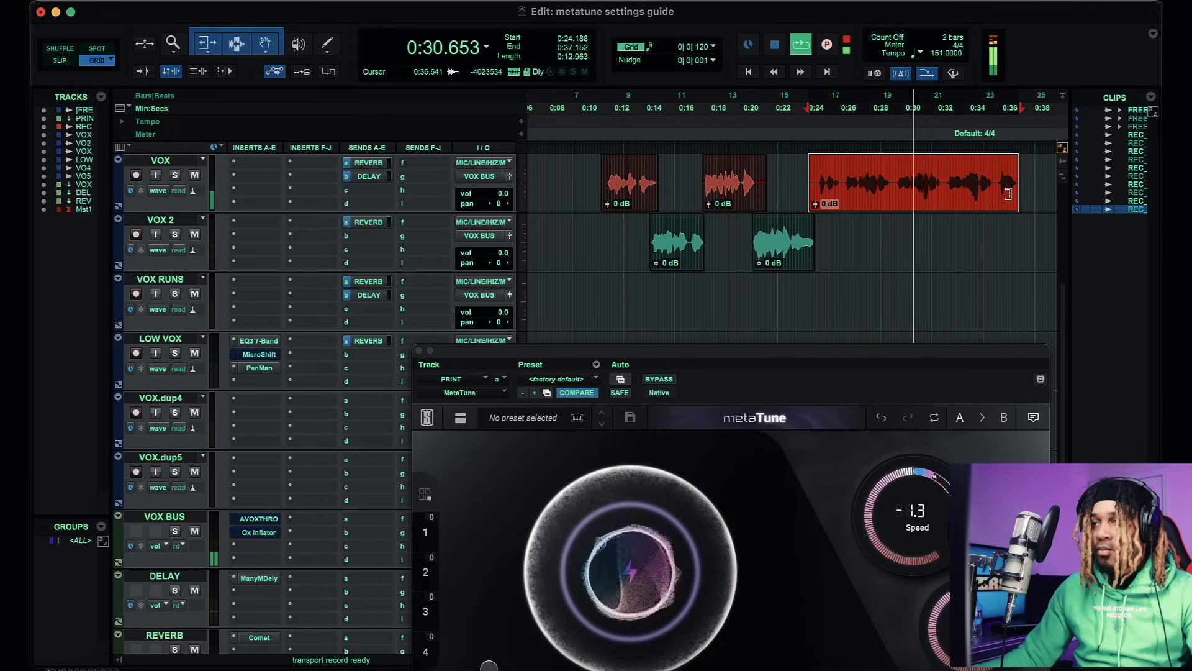
pyautogui.moveTo(1011, 194); pyautogui.dragTo(1021, 201)
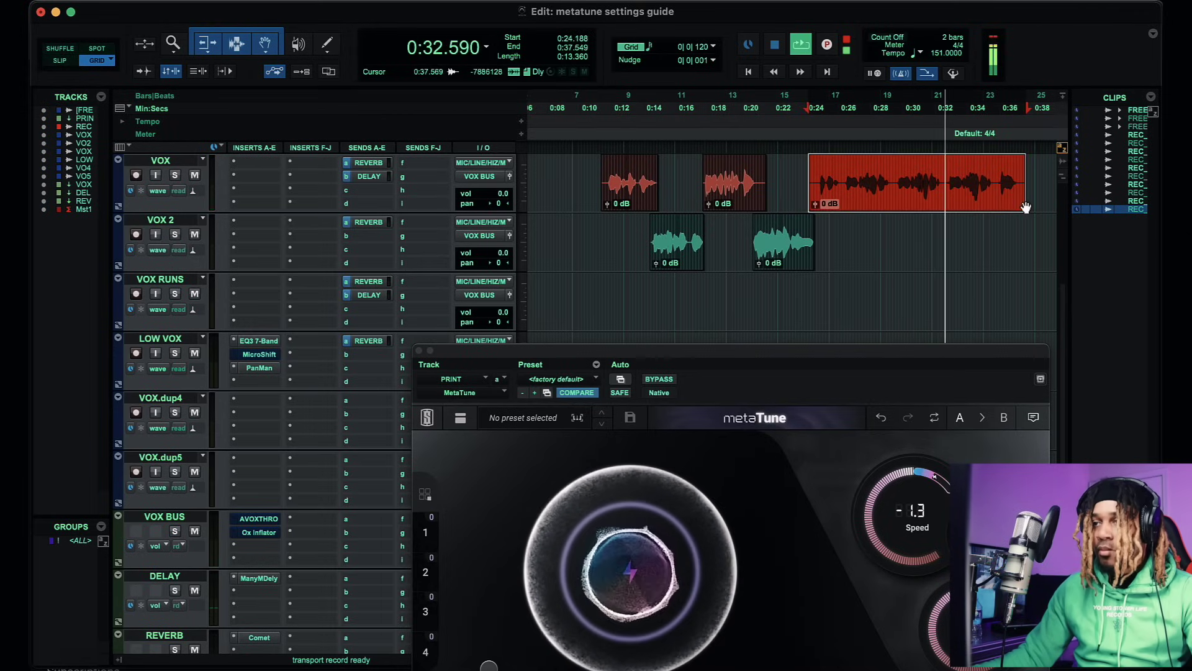
pyautogui.click(883, 240)
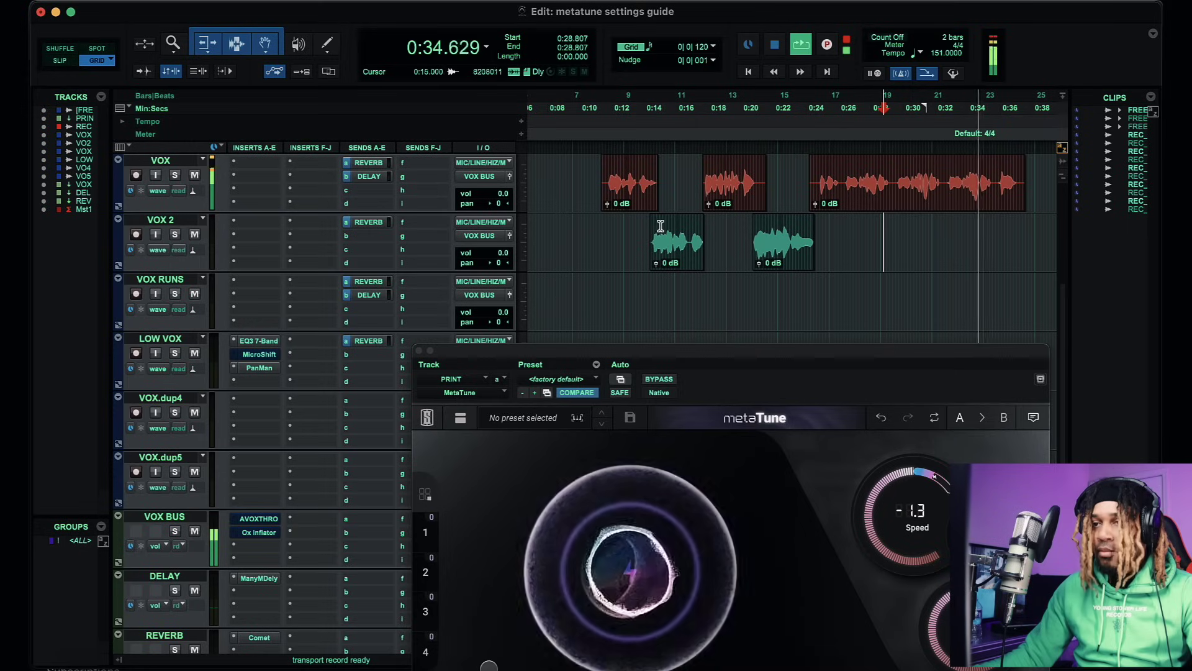
pyautogui.click(592, 236)
pyautogui.press('space')
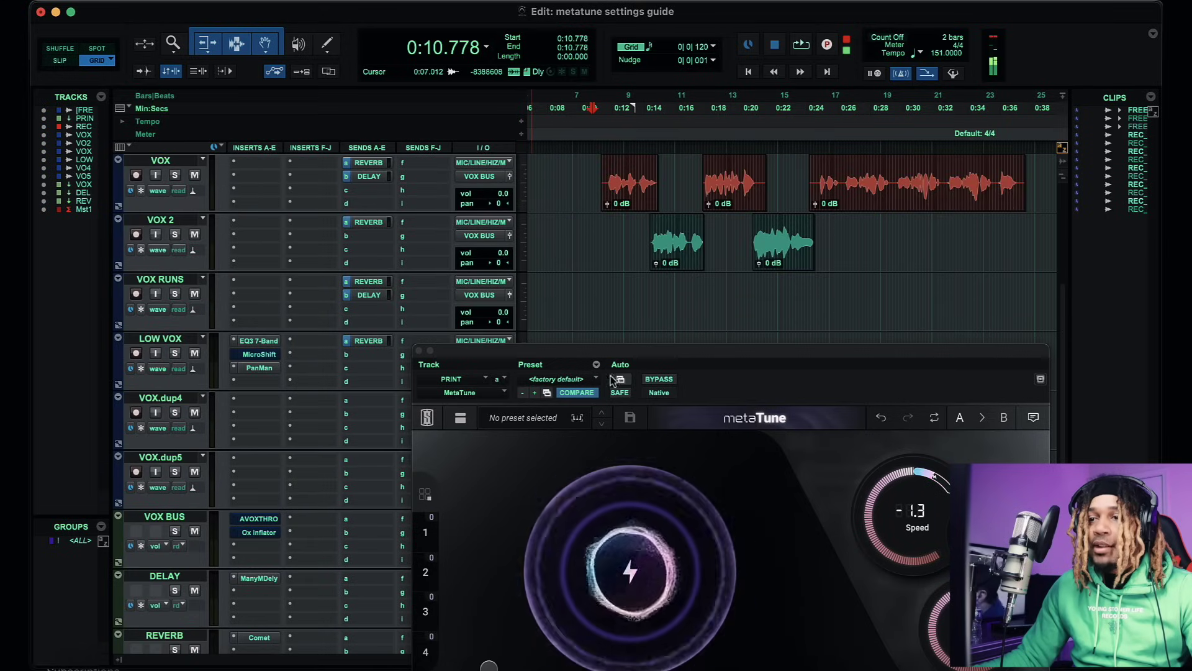
# Raise metaTune's doubler Dry/Wet and Width to a little over halfway, then close the plugin window
pyautogui.moveTo(661, 360); pyautogui.dragTo(542, 195)
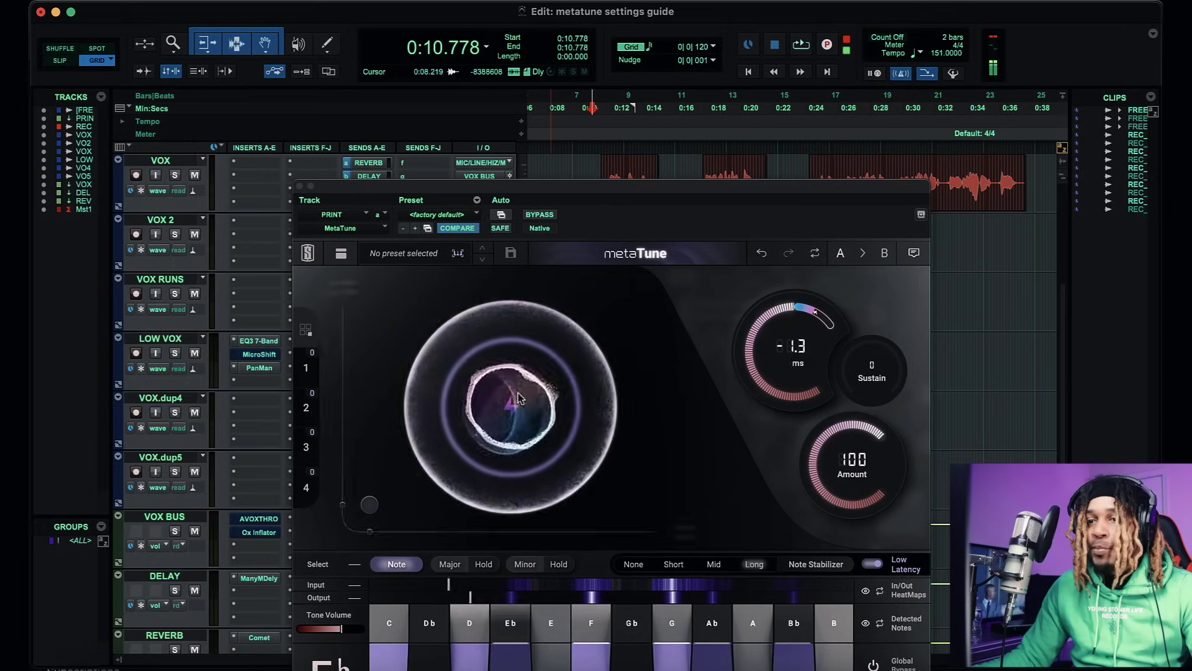
pyautogui.moveTo(370, 504); pyautogui.dragTo(370, 354)
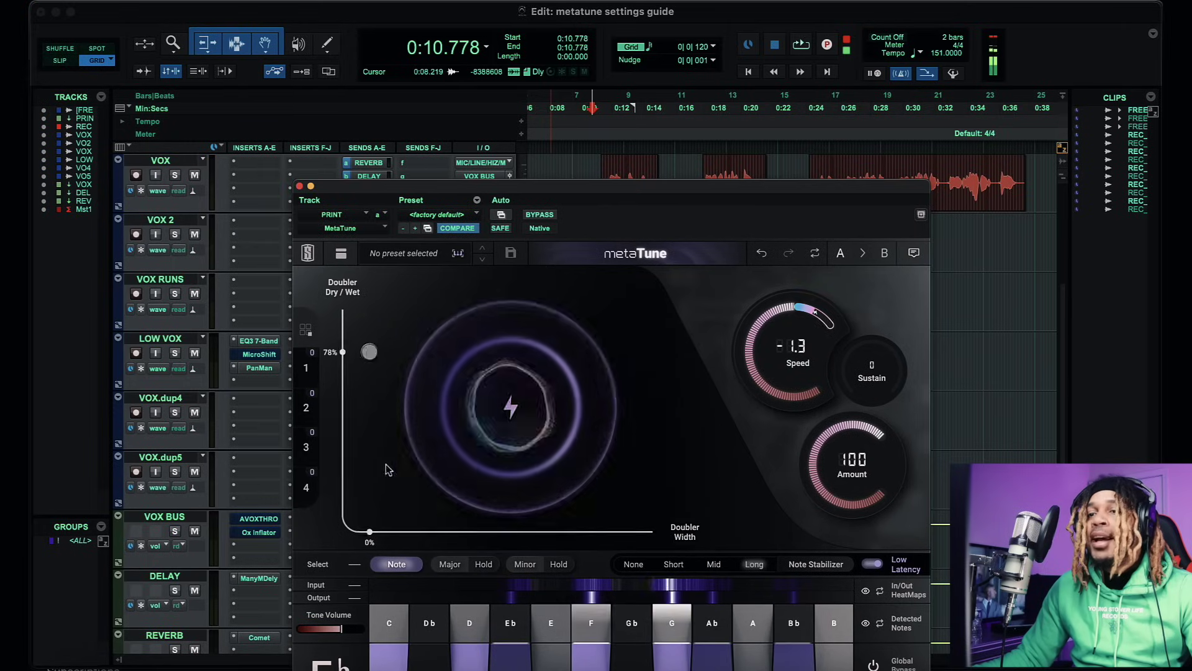
pyautogui.moveTo(369, 352); pyautogui.dragTo(552, 375)
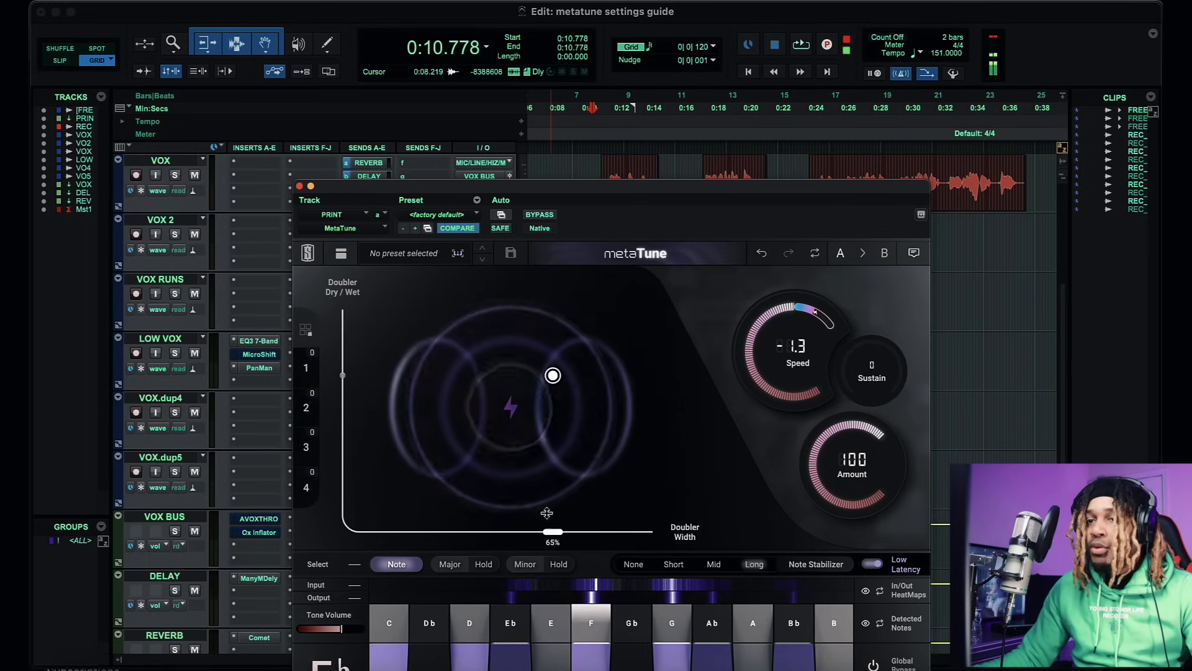
pyautogui.click(299, 185)
# Start recording a vocal take on the REC track from about 0:09.6 and move metaTune clear of the REC track
pyautogui.scroll(3, 572, 215)
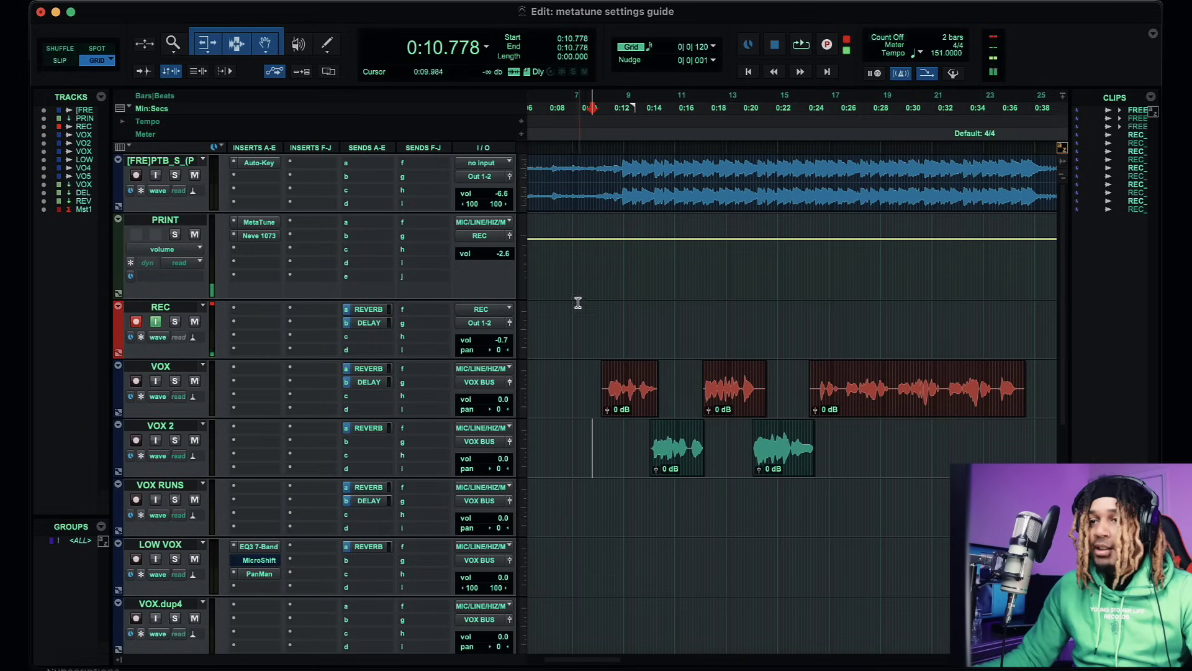
pyautogui.press('super+space')
pyautogui.press('t')
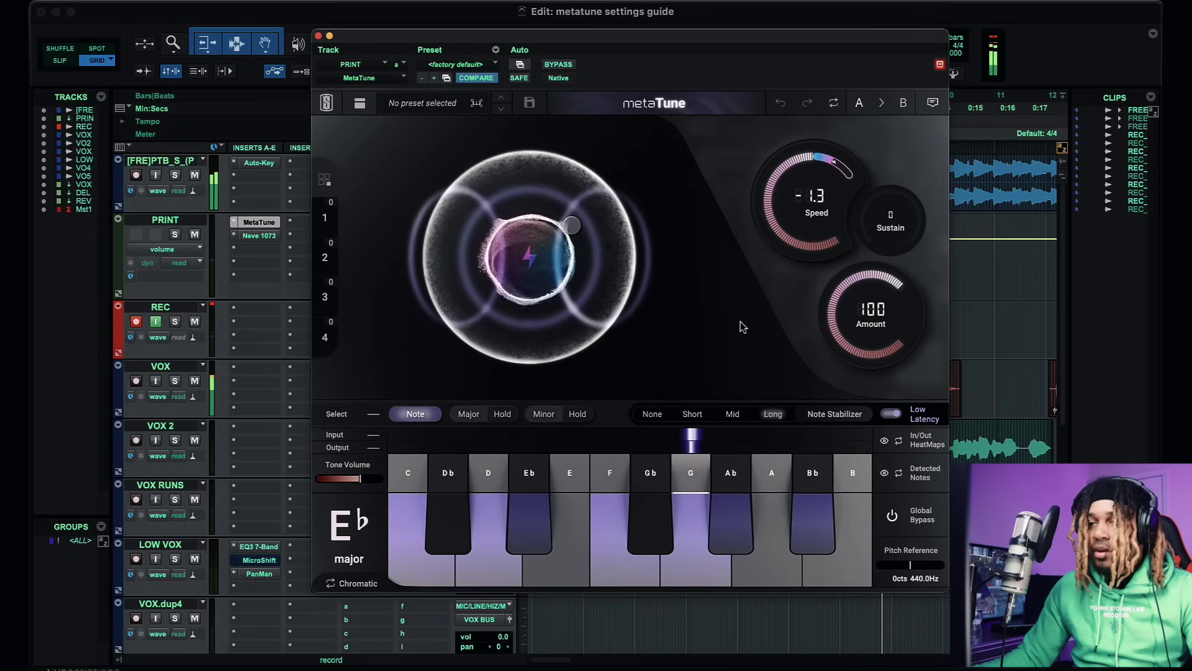
pyautogui.moveTo(697, 37); pyautogui.dragTo(614, 114)
pyautogui.press('super+bracketleft')
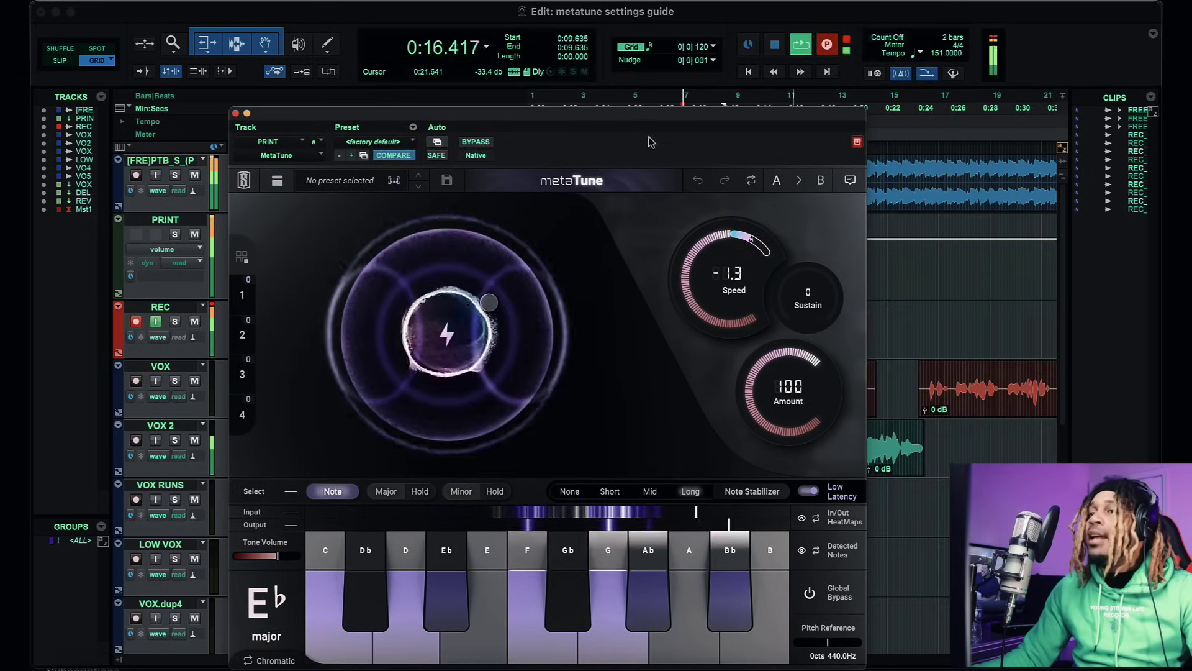
pyautogui.moveTo(651, 119); pyautogui.dragTo(656, 397)
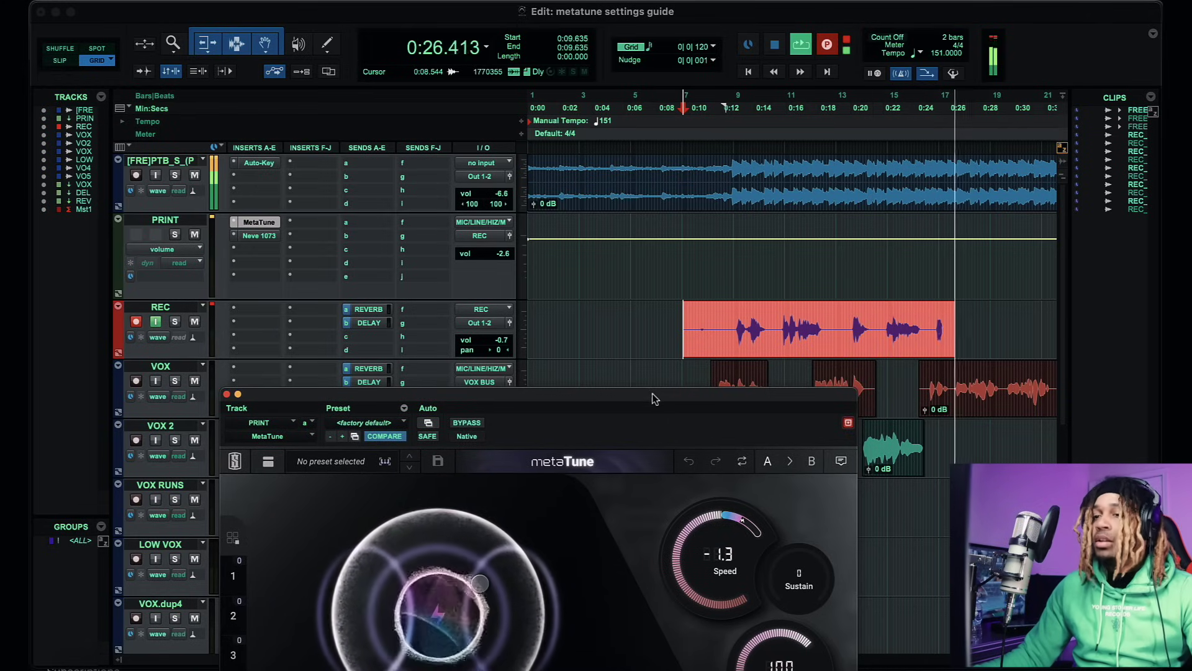
# Raise metaTune's doubler Dry/Wet close to maximum during the take, close the plugin and stop recording at about 0:38
pyautogui.moveTo(630, 395); pyautogui.dragTo(506, 314)
pyautogui.moveTo(433, 450); pyautogui.dragTo(410, 386)
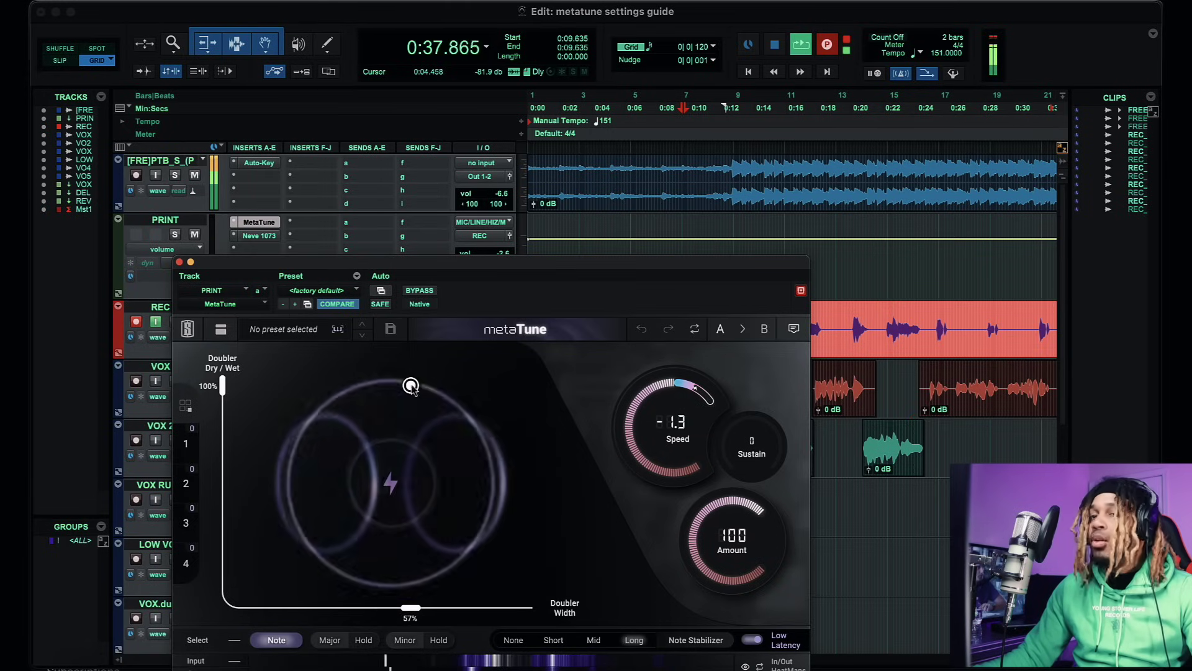
pyautogui.click(180, 262)
pyautogui.press('space')
# Move the new take to the VOX RUNS track and place the playback position at about 0:10.7
pyautogui.press('r')
pyautogui.moveTo(685, 351); pyautogui.dragTo(702, 487)
pyautogui.click(620, 323)
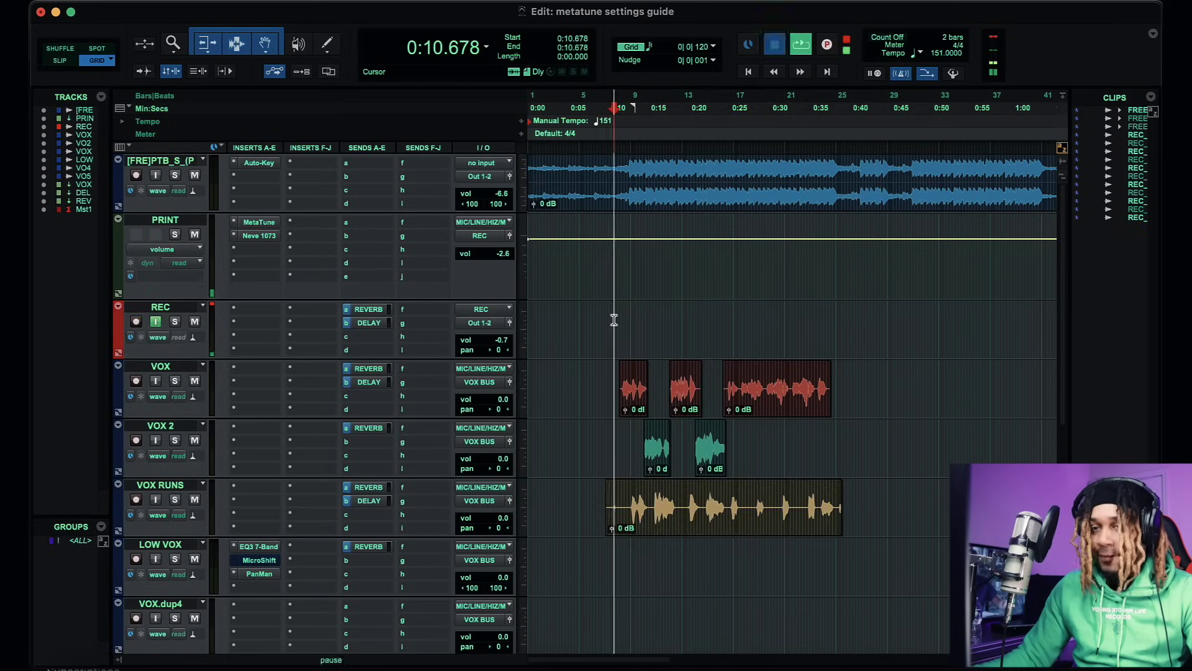
# Play the layered vocals from about 0:10.7 and check metaTune's doubler setting on the PRINT track
pyautogui.press('space')
pyautogui.press('super+bracketright')
pyautogui.press('super+bracketright')
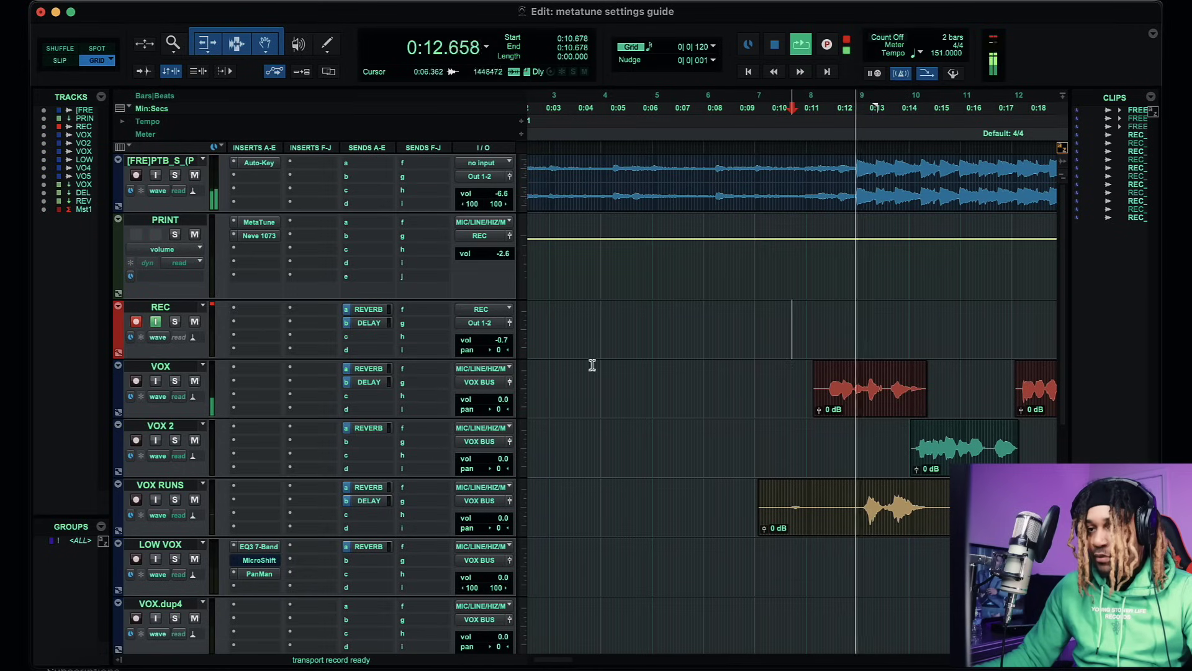
pyautogui.click(258, 221)
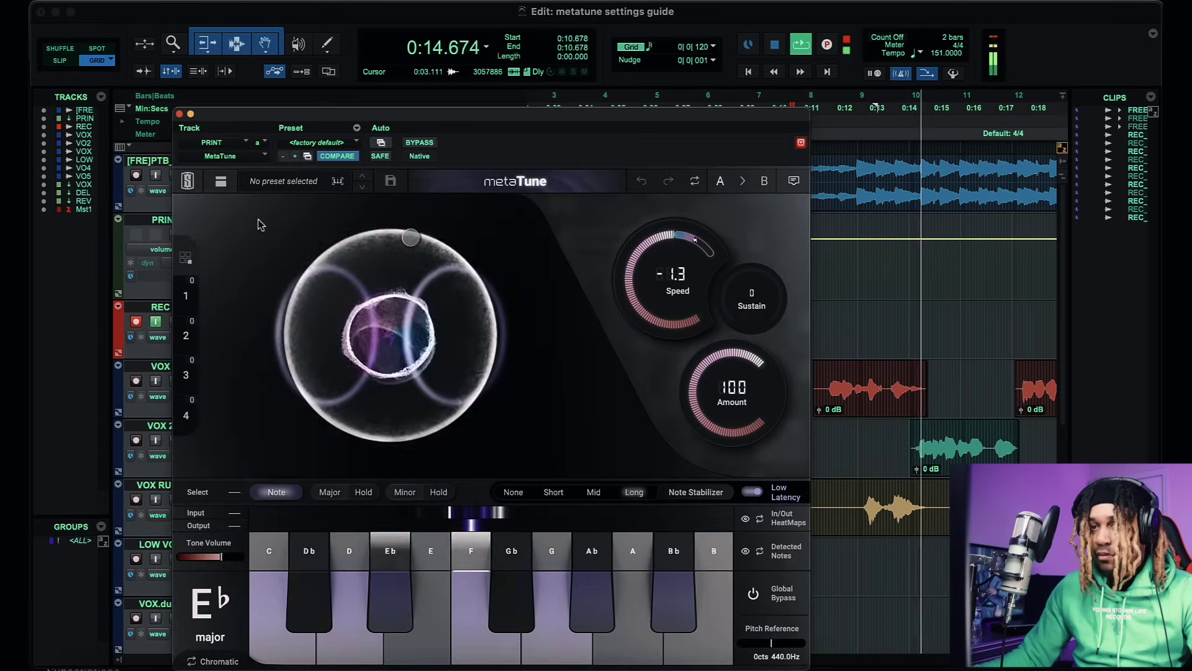
pyautogui.click(184, 117)
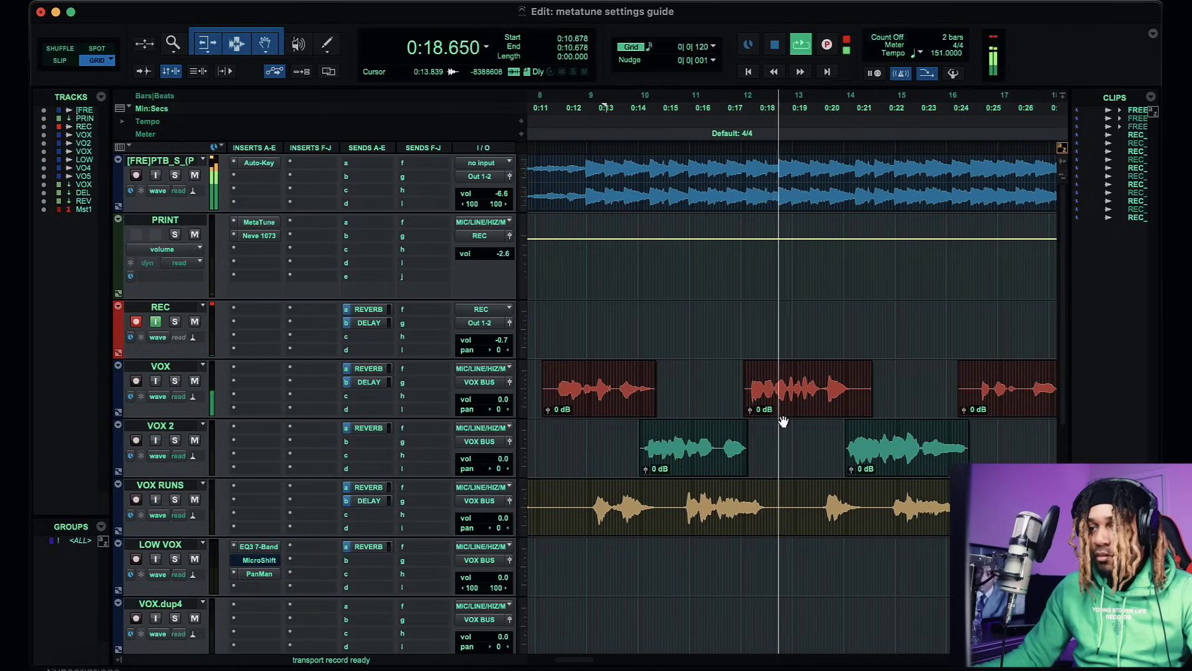
pyautogui.press('super+bracketleft')
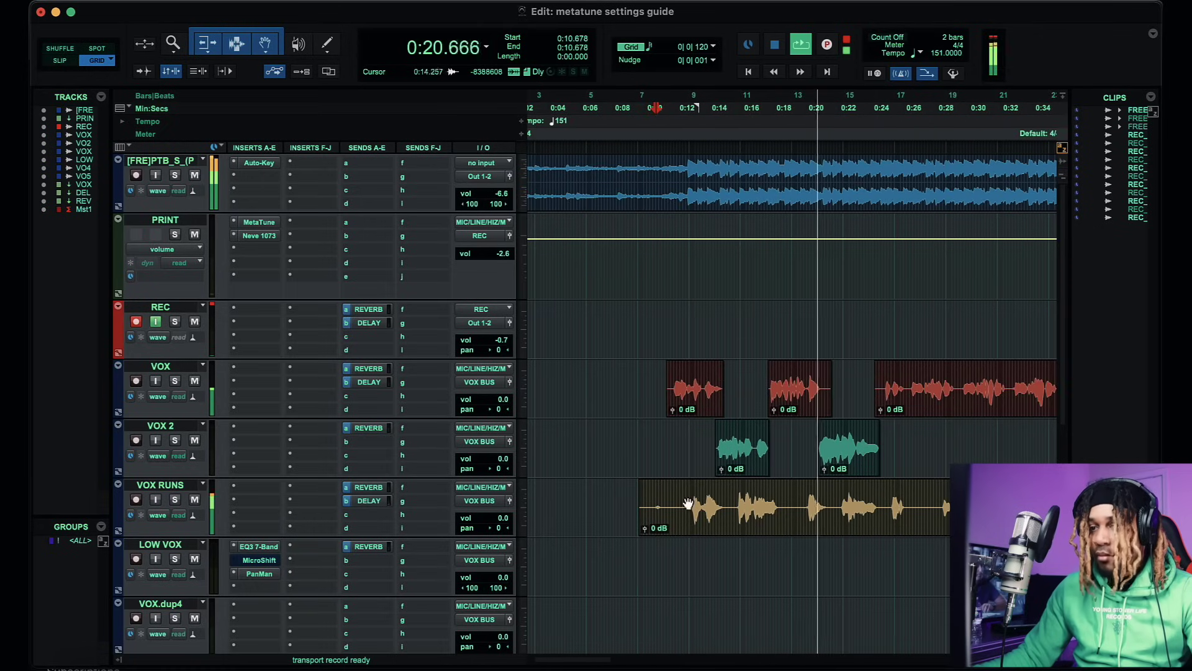
# Trim the start of the VOX RUNS clip to about 0:11.3, in line with the first VOX clip
pyautogui.press('super+bracketright')
pyautogui.press('super+bracketright')
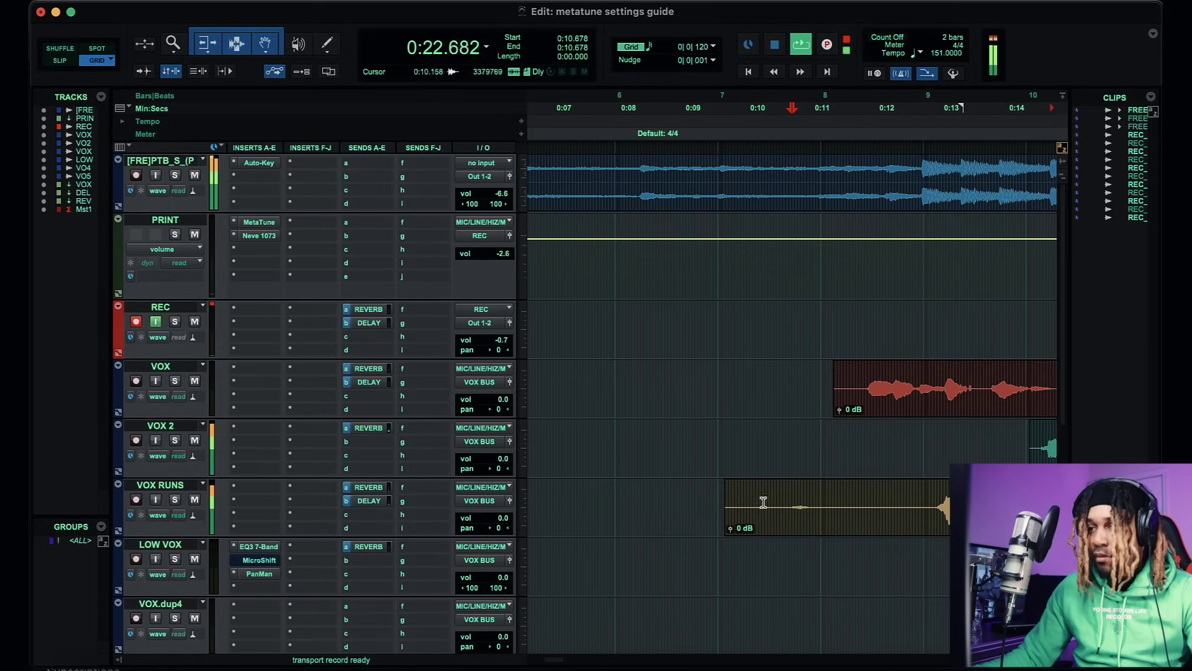
pyautogui.press('super+bracketright')
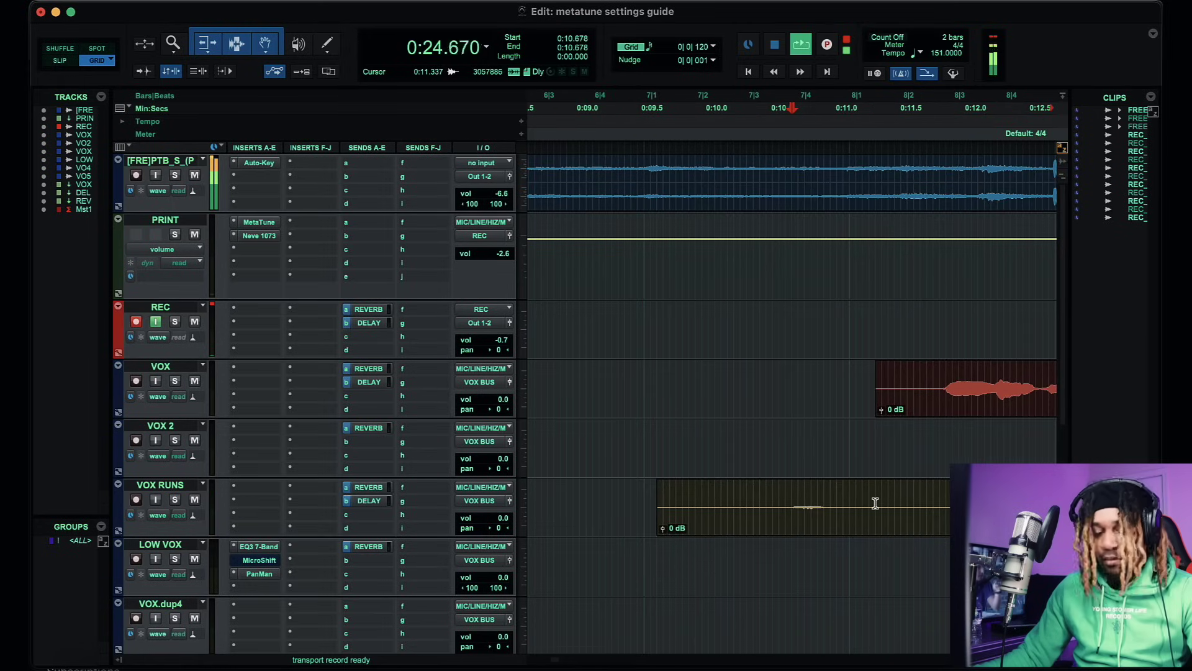
pyautogui.press('super+bracketleft')
pyautogui.press('super+bracketleft')
pyautogui.press('super+bracketleft')
pyautogui.press('super+bracketleft')
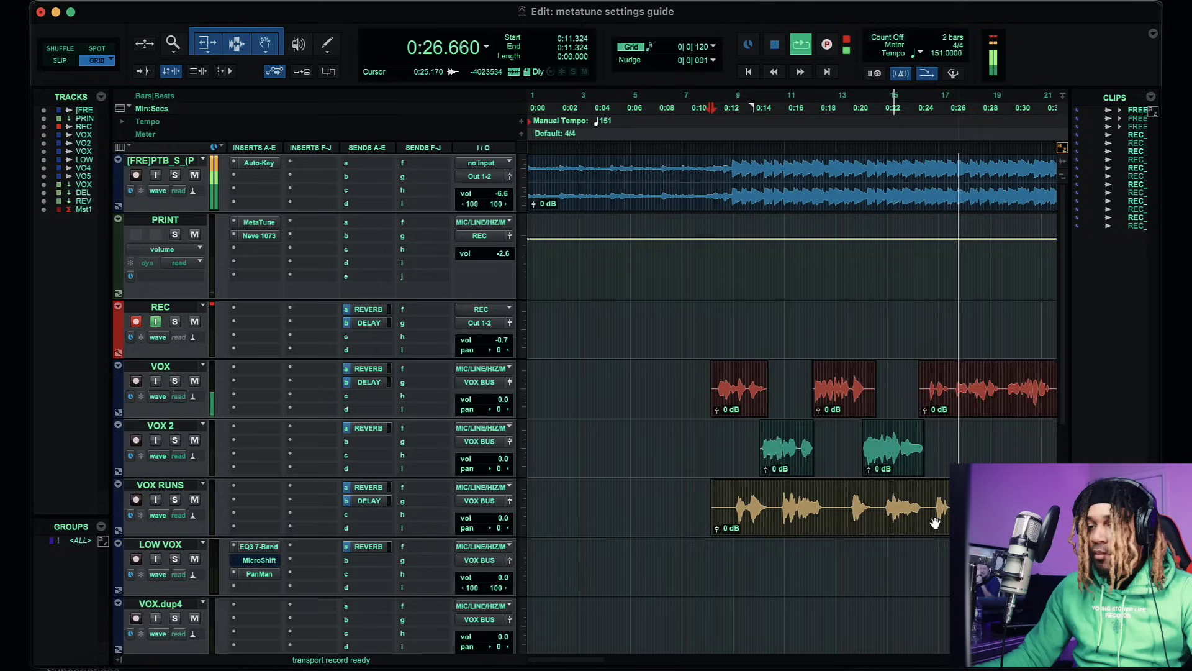
# Lower the clip gain of the VOX RUNS take to -2.8 dB while the layered vocals play
pyautogui.moveTo(626, 529); pyautogui.dragTo(627, 549)
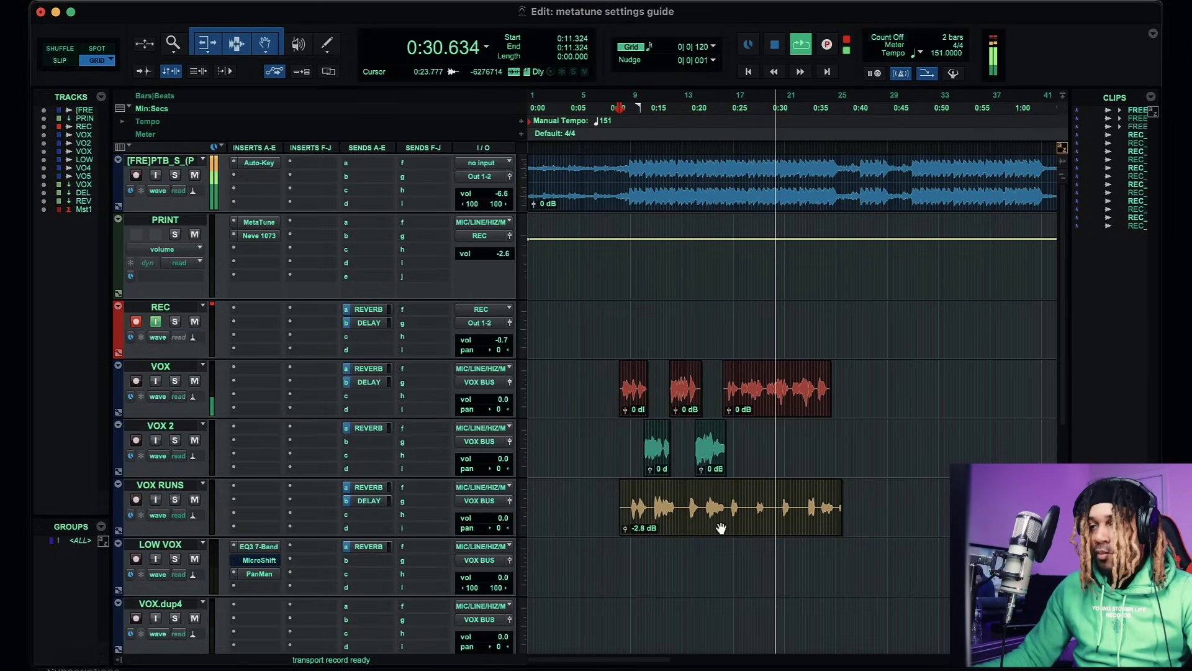
pyautogui.press('super+bracketright')
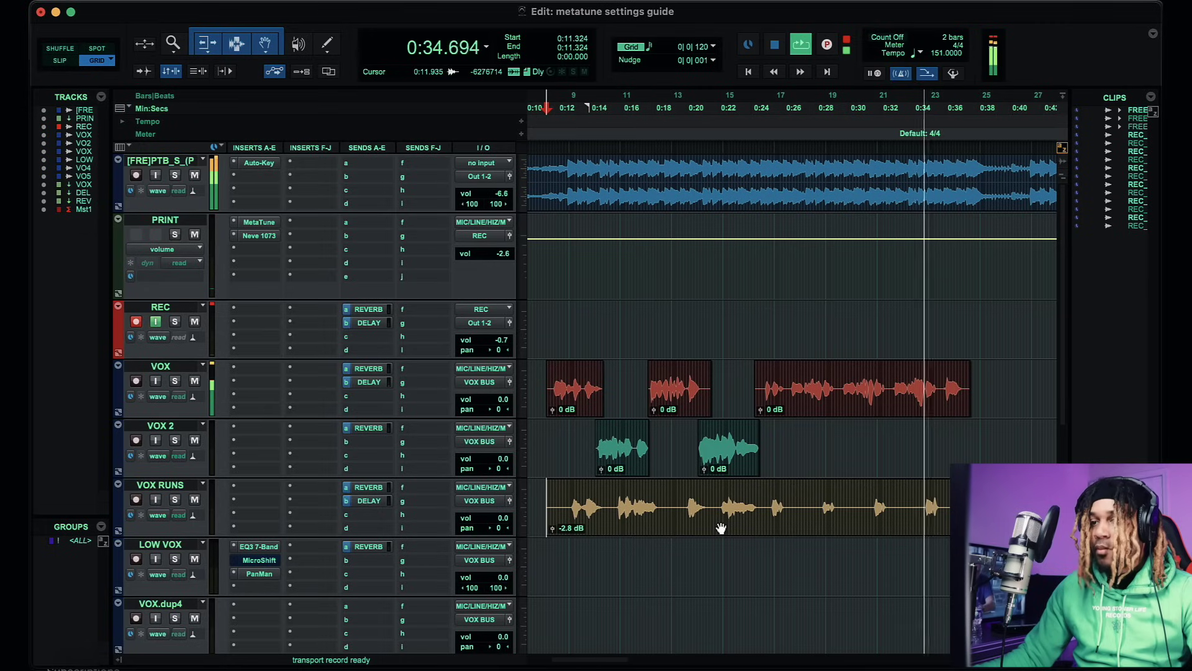
pyautogui.hscroll(-3, 721, 527)
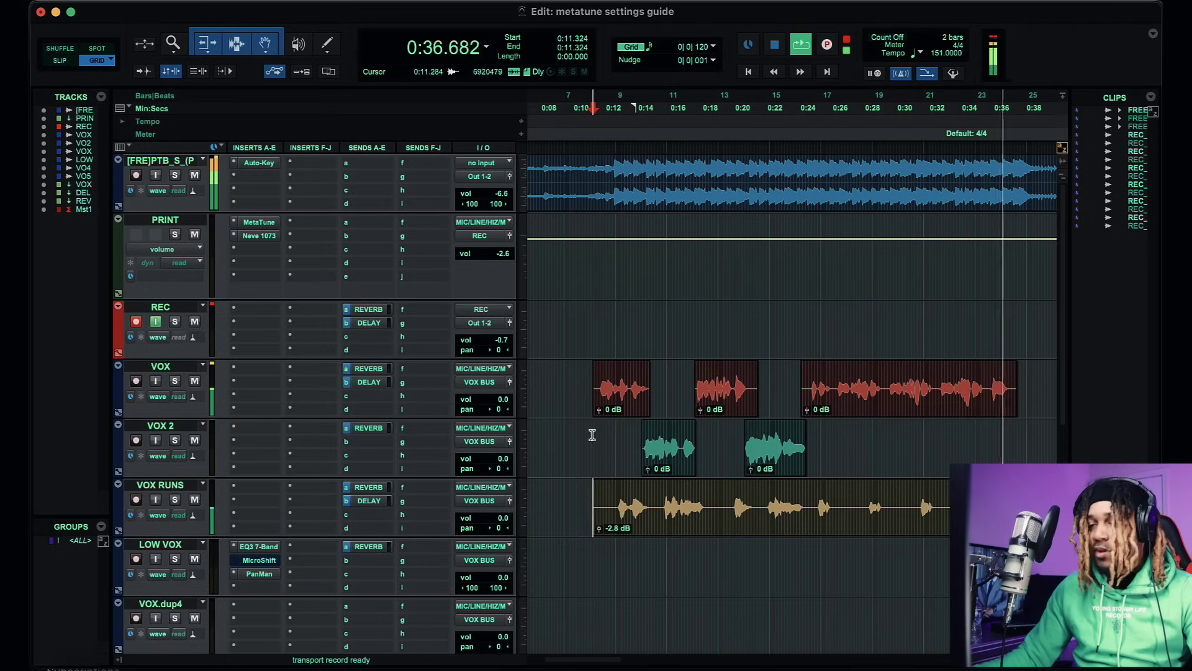
# Restart playback from about 0:11.3 and check the VOX RUNS take against the VOX and VOX 2 layers
pyautogui.press('space')
pyautogui.press('space')
pyautogui.press('super+bracketright')
pyautogui.press('super+bracketright')
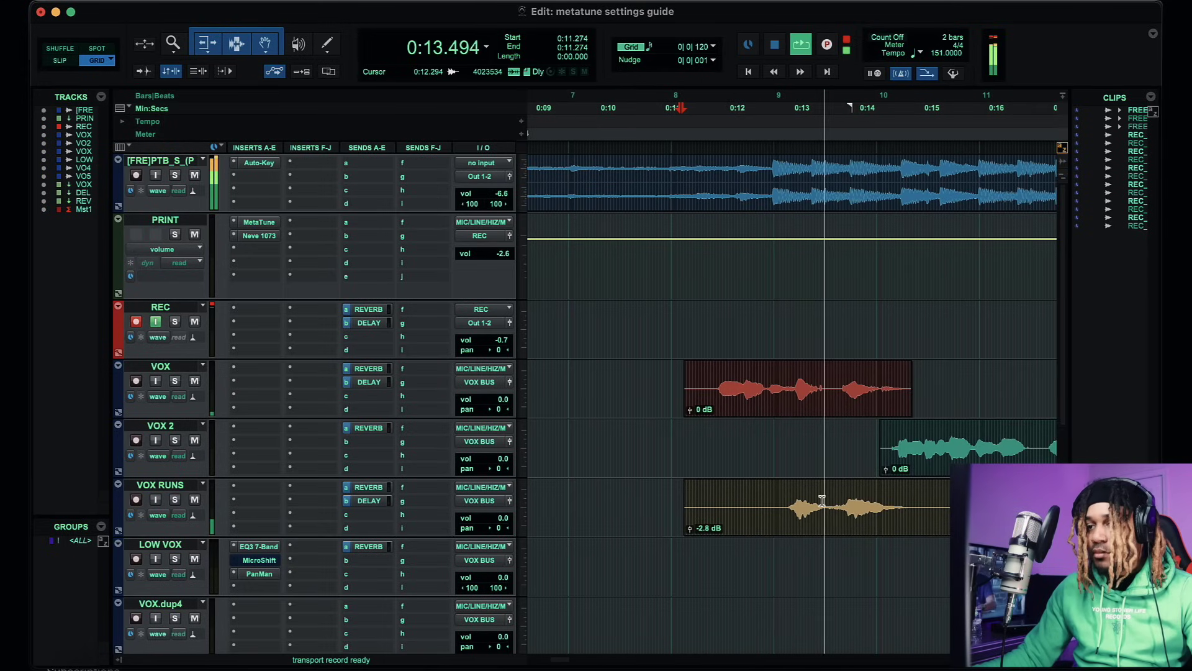
pyautogui.press('super+bracketleft')
pyautogui.press('super+bracketleft')
pyautogui.press('super+bracketleft')
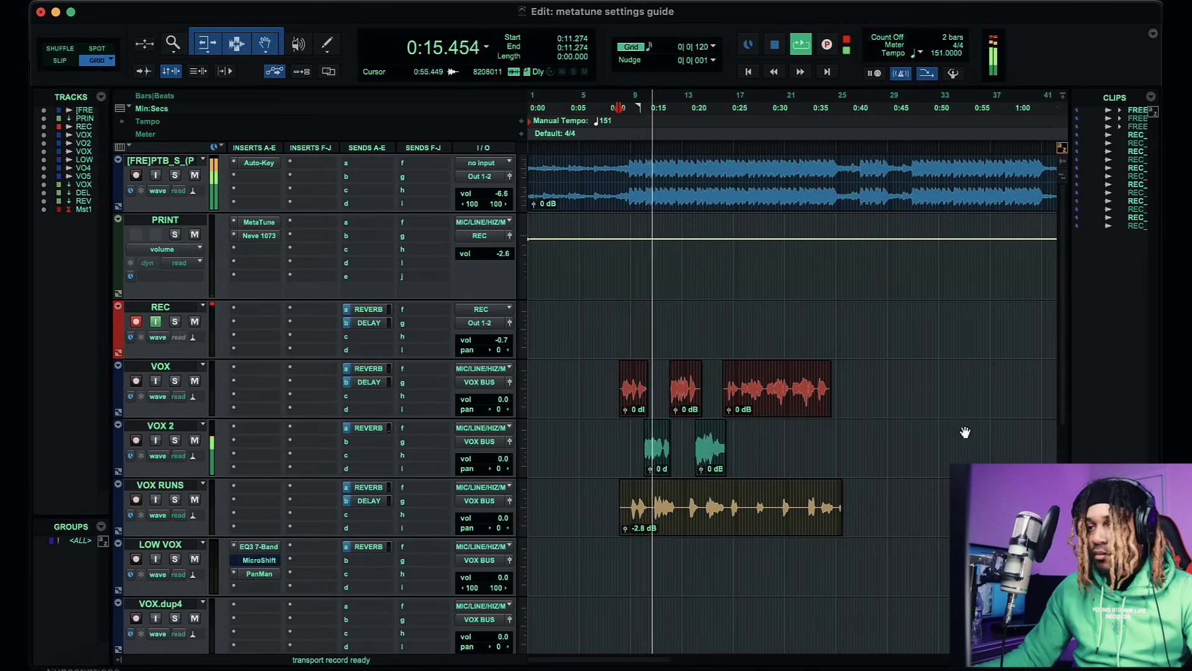
# Mute all clips on the VOX and VOX 2 tracks and play the VOX RUNS take alone from about 0:12.7
pyautogui.moveTo(863, 372); pyautogui.dragTo(573, 442)
pyautogui.scroll(-2, 573, 442)
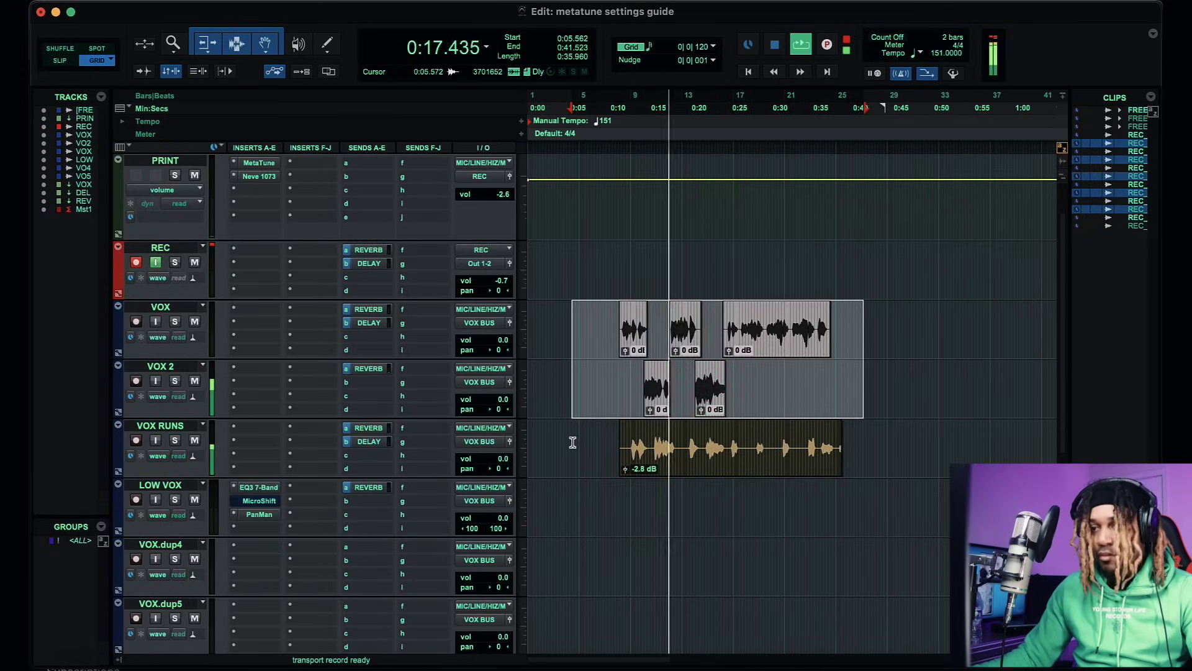
pyautogui.press('super+bracketright')
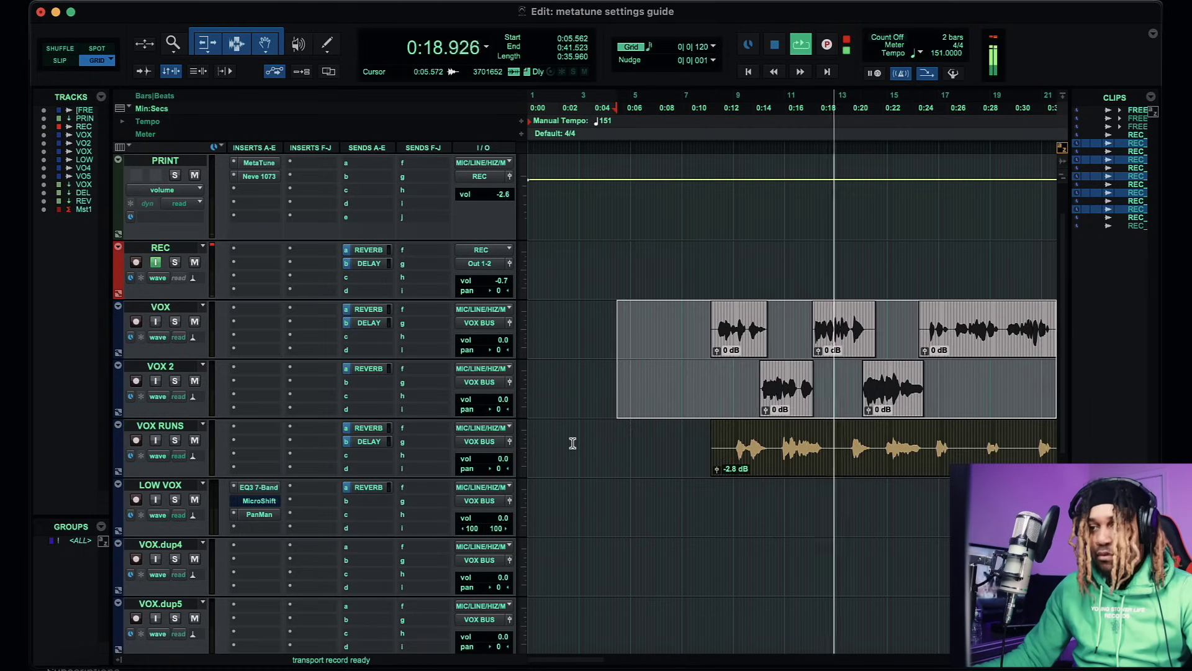
pyautogui.scroll(-2, 732, 272)
pyautogui.click(734, 272)
pyautogui.press('space')
pyautogui.press('super+bracketright')
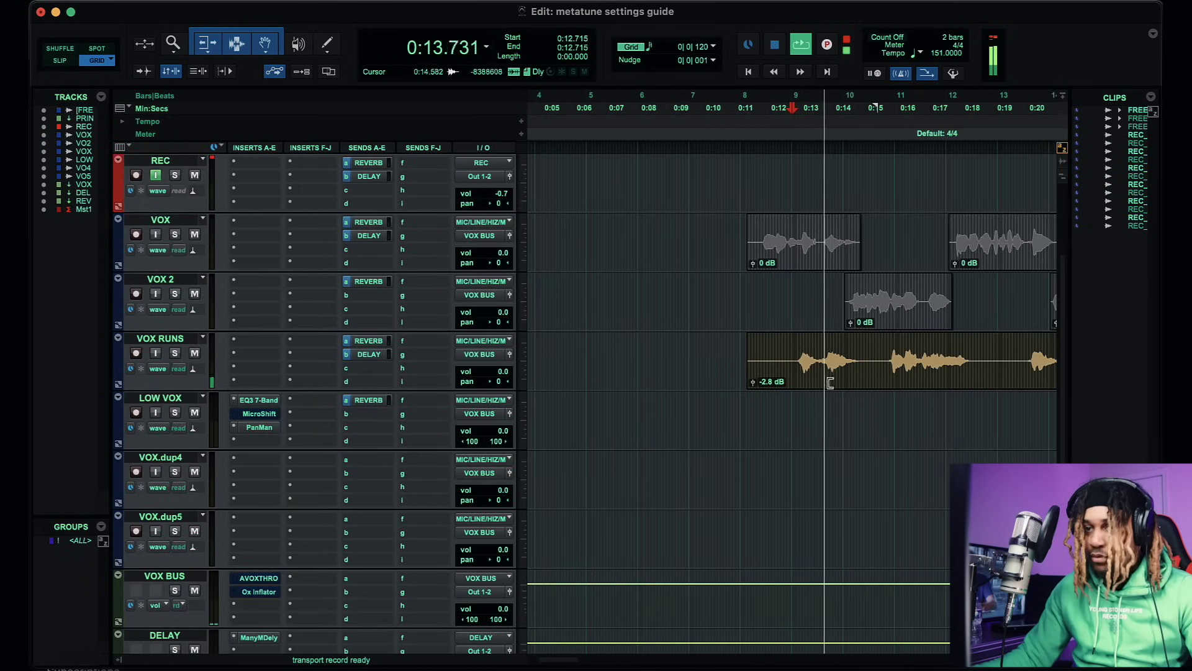
# Make the VOX RUNS track slightly taller and listen to its take without the other vocals
pyautogui.moveTo(340, 390); pyautogui.dragTo(360, 404)
pyautogui.hscroll(2, 777, 431)
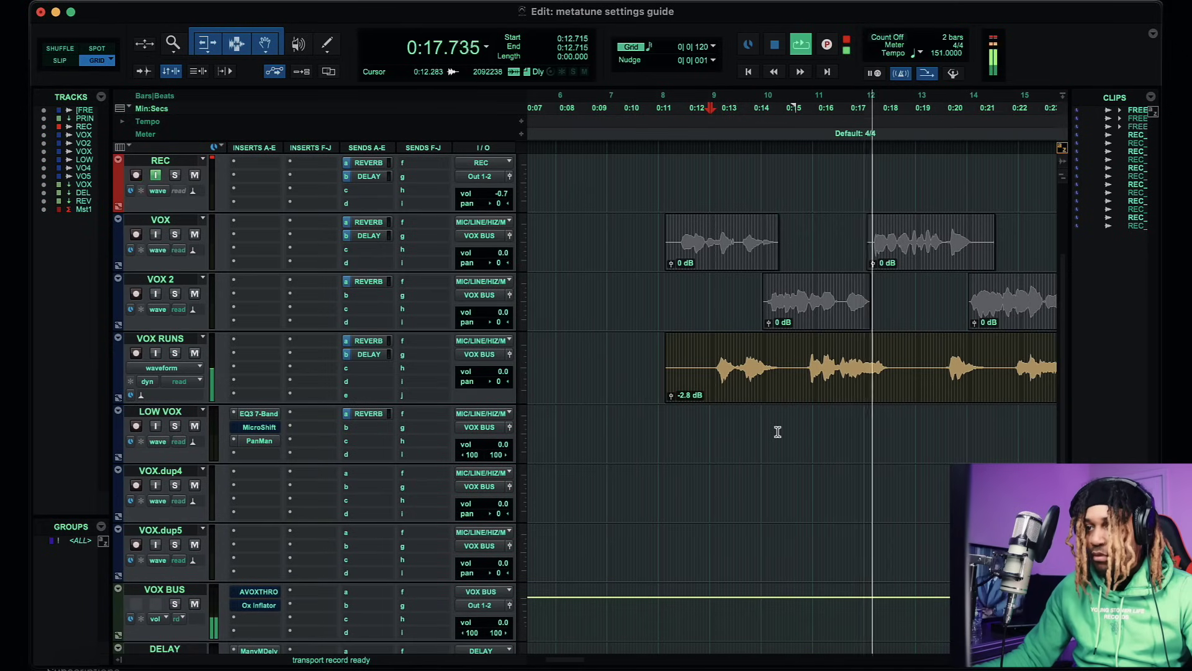
pyautogui.press('super+bracketleft')
pyautogui.hscroll(1, 829, 415)
pyautogui.hscroll(1, 829, 414)
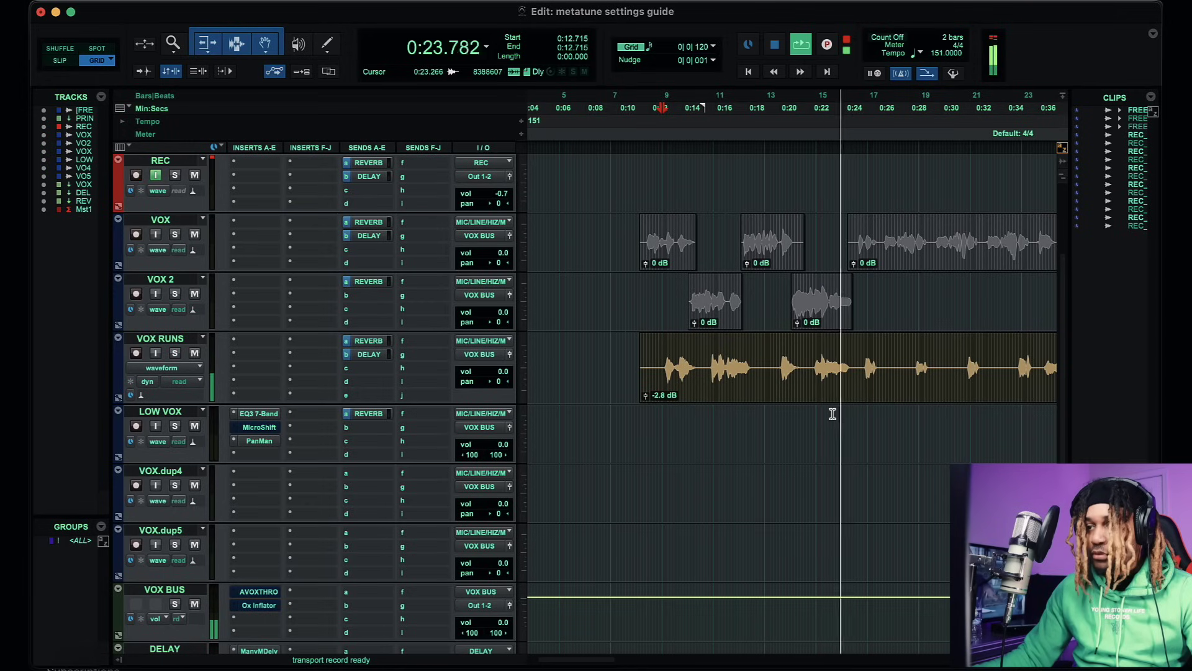
pyautogui.scroll(2, 779, 410)
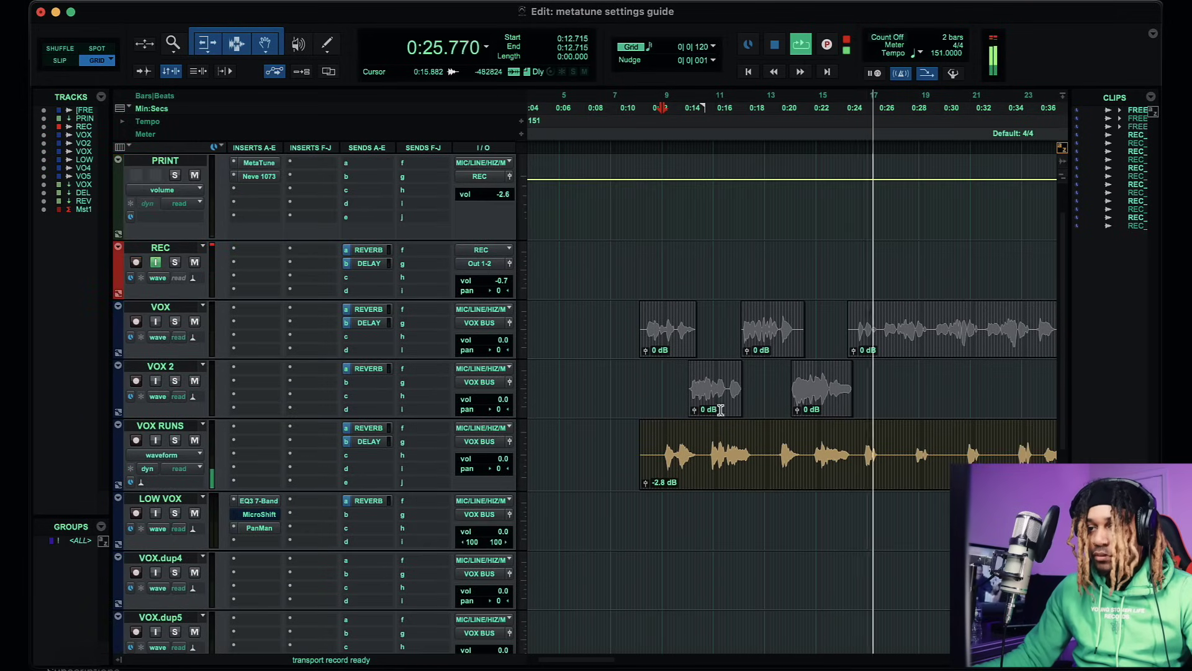
# Select all clips on the VOX and VOX 2 tracks and unmute them
pyautogui.press('r')
pyautogui.moveTo(872, 304); pyautogui.dragTo(591, 413)
pyautogui.scroll(-2, 592, 398)
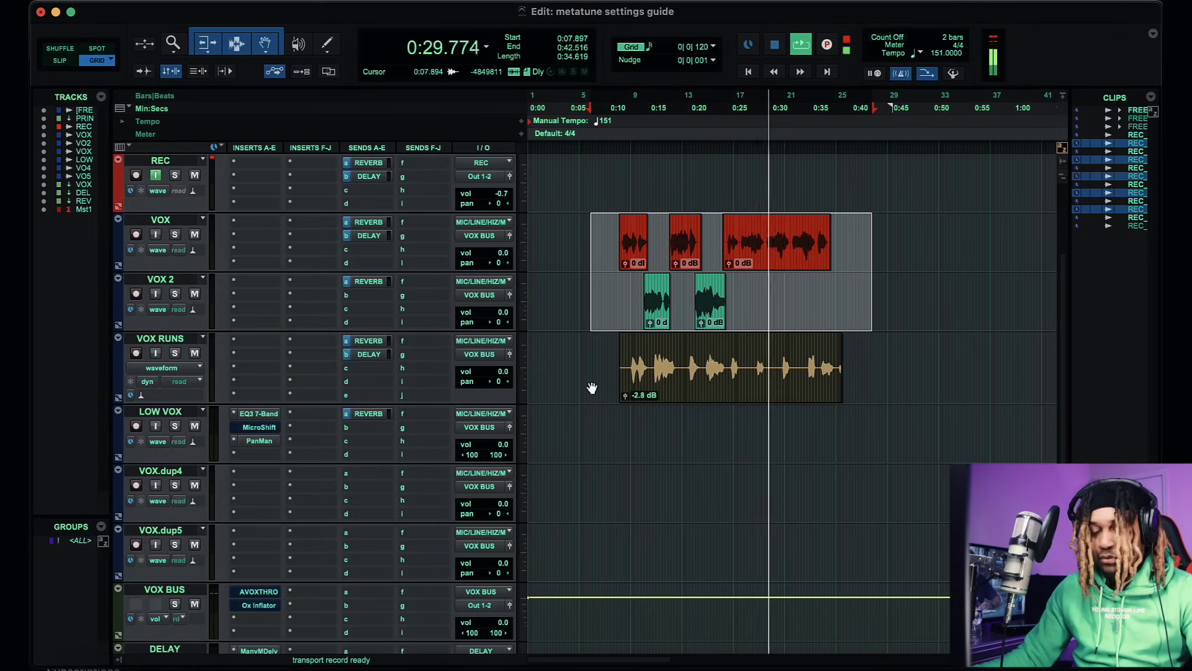
# Play all vocal layers together with the beat from about 0:11.0 to judge the blend
pyautogui.press('t')
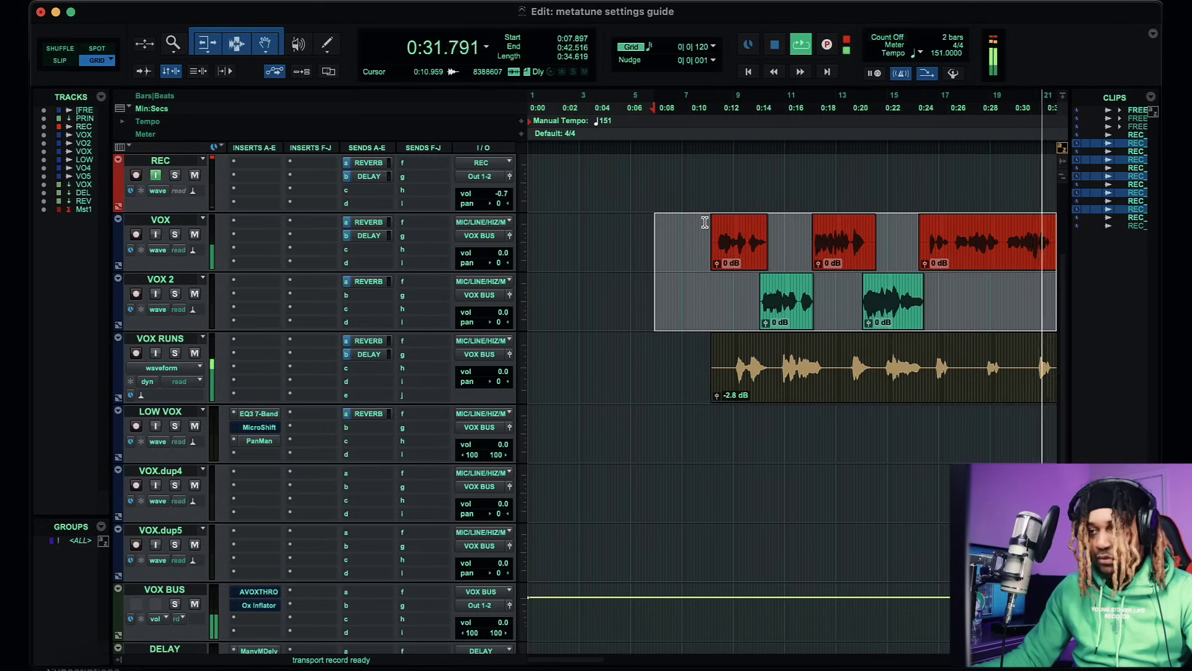
pyautogui.click(705, 222)
pyautogui.scroll(-2, 705, 222)
pyautogui.press('t')
pyautogui.press('t')
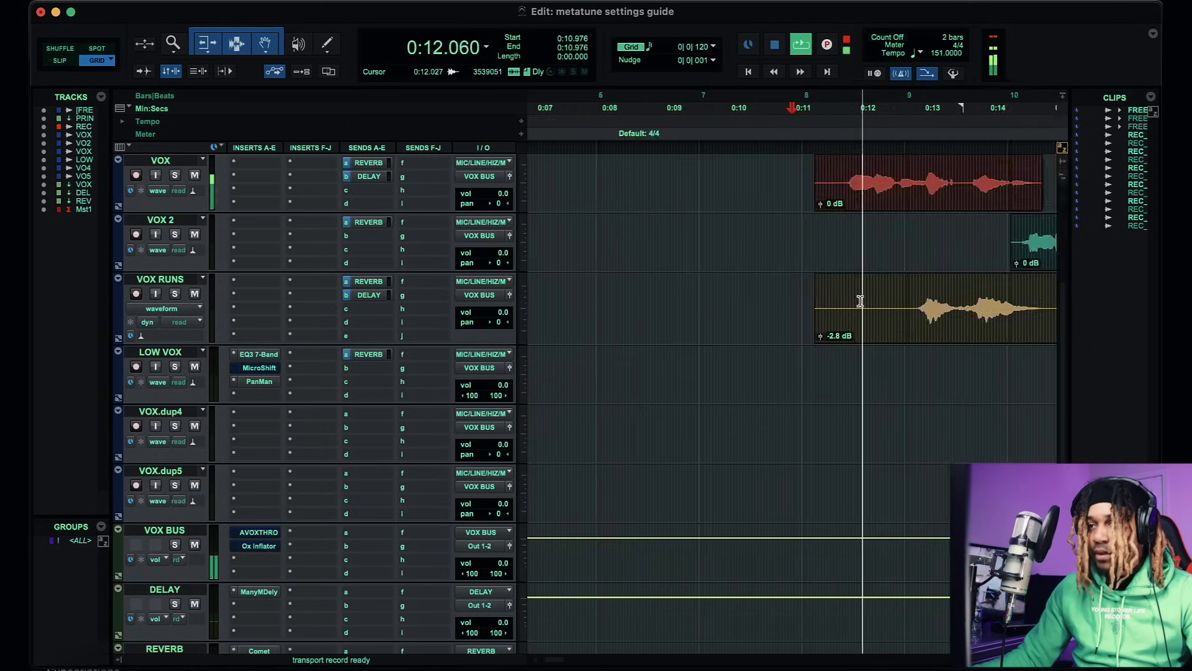
pyautogui.scroll(6, 860, 301)
pyautogui.press('r')
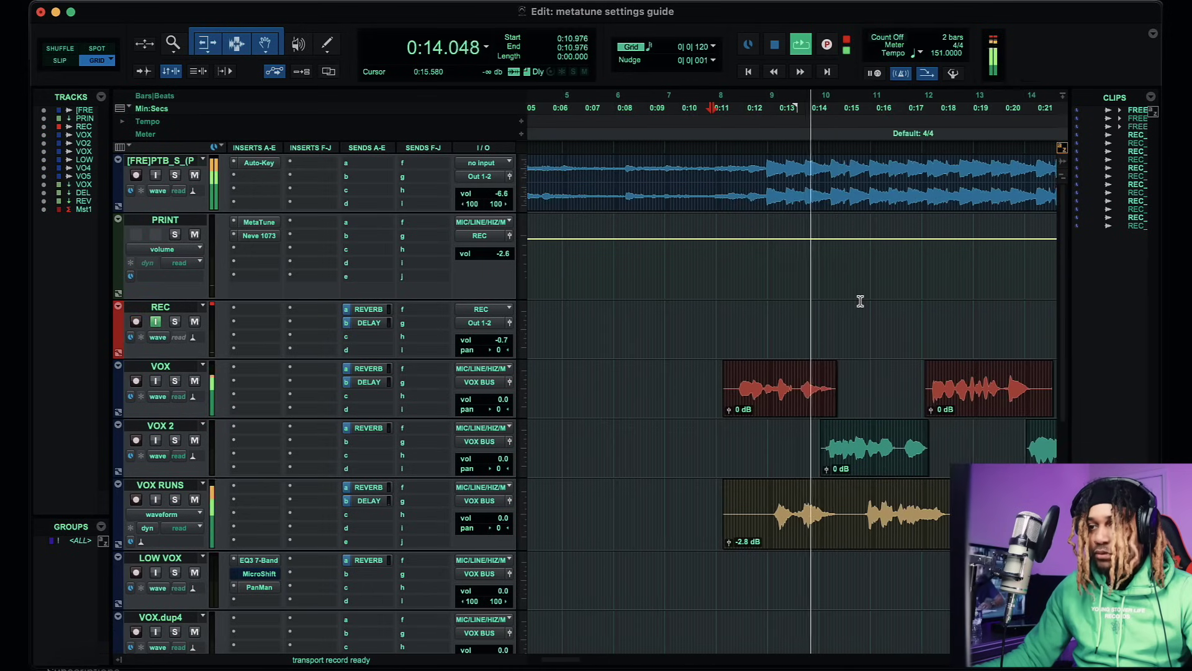
pyautogui.press('r')
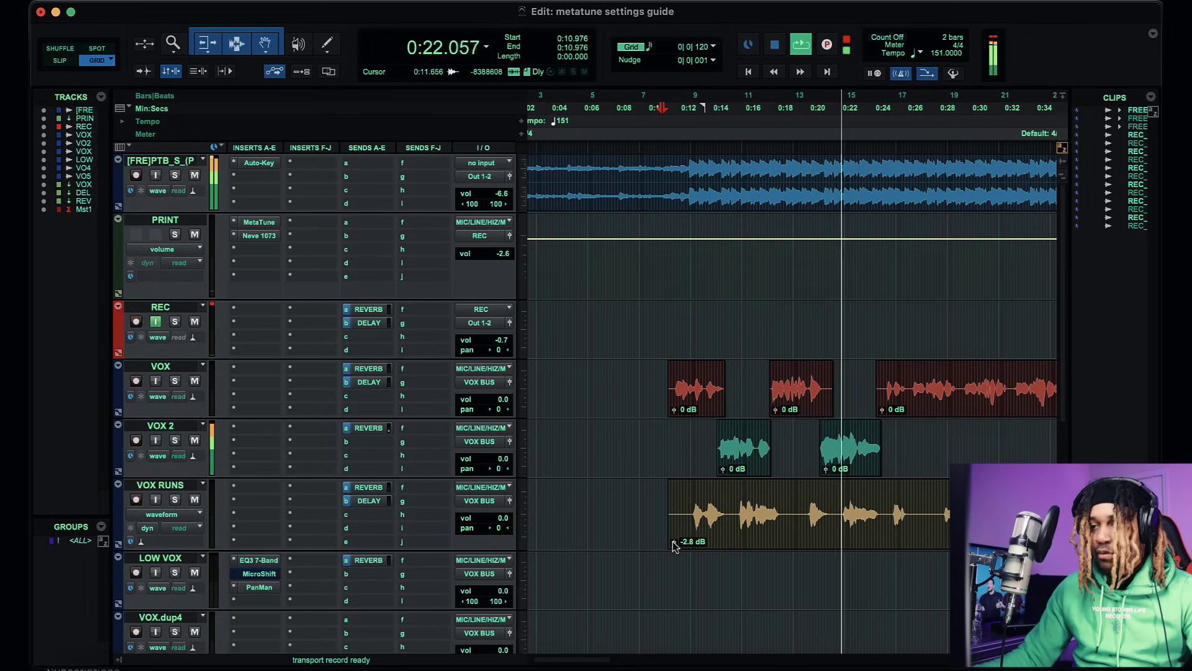
# Lower metaTune's doubler Dry/Wet to minimum on the PRINT track and discard the take started at about 0:08.9
pyautogui.click(259, 222)
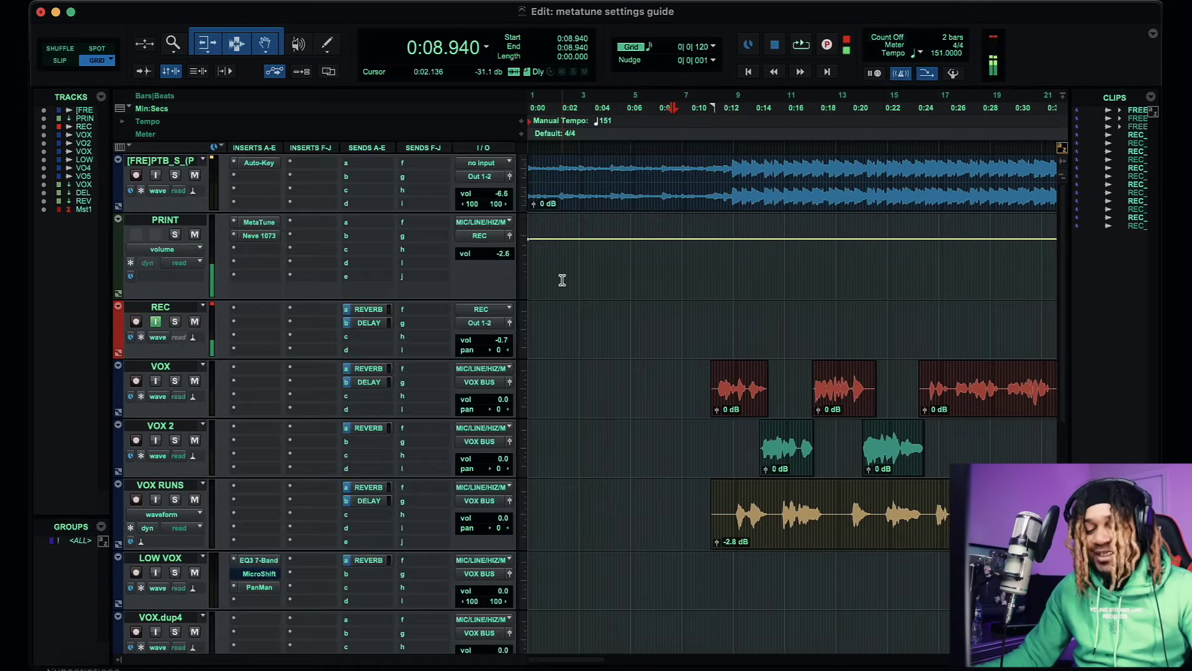
pyautogui.press('super+space')
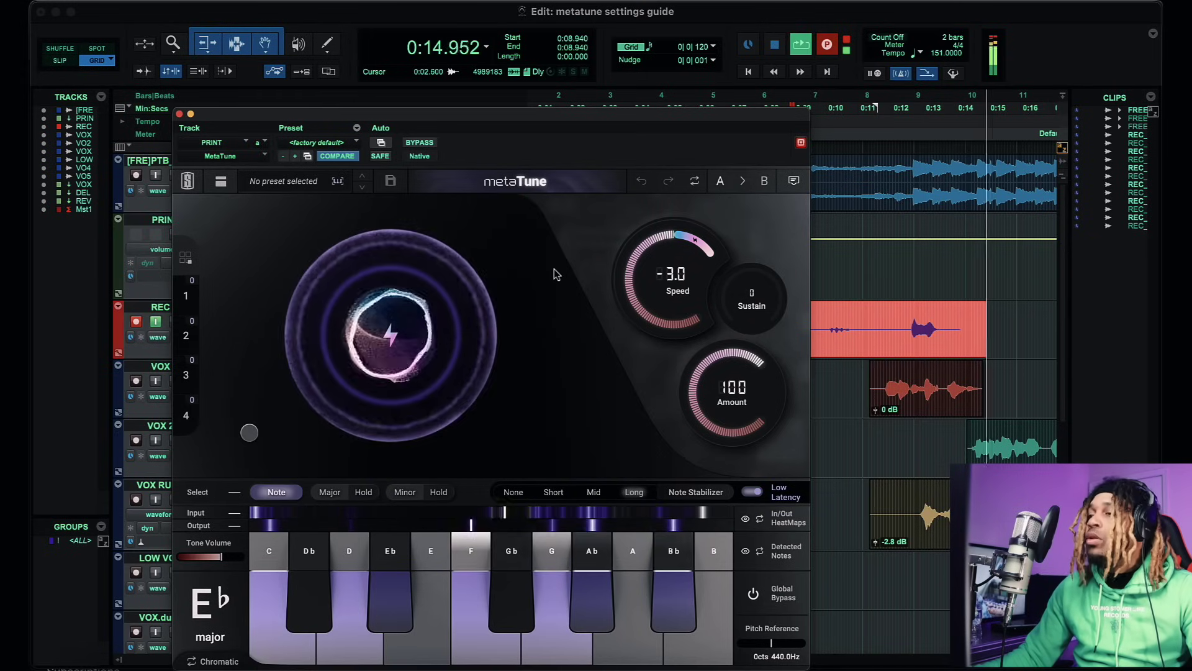
pyautogui.press('r')
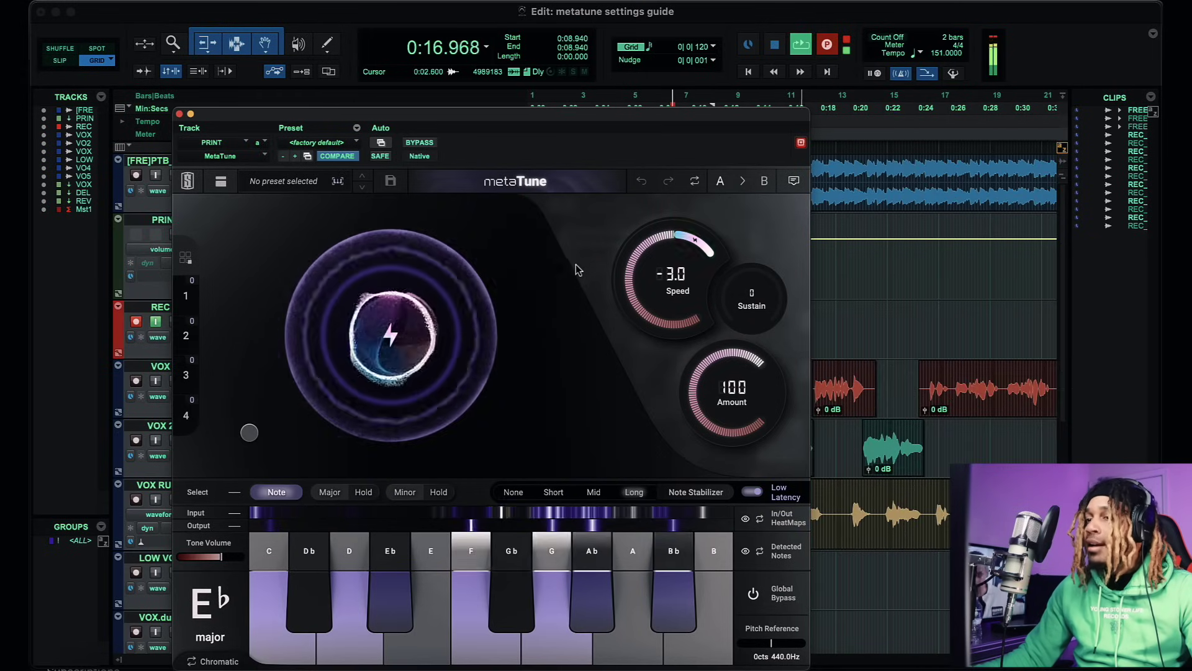
pyautogui.press('super+bracketleft')
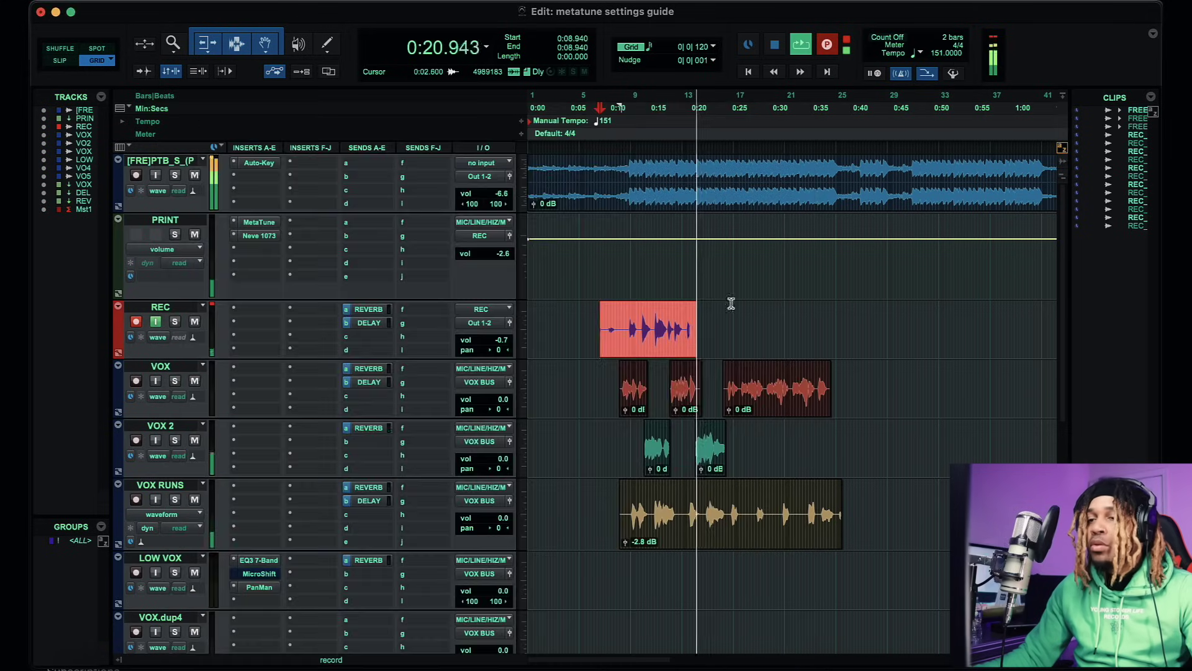
pyautogui.click(180, 114)
pyautogui.press('super+period')
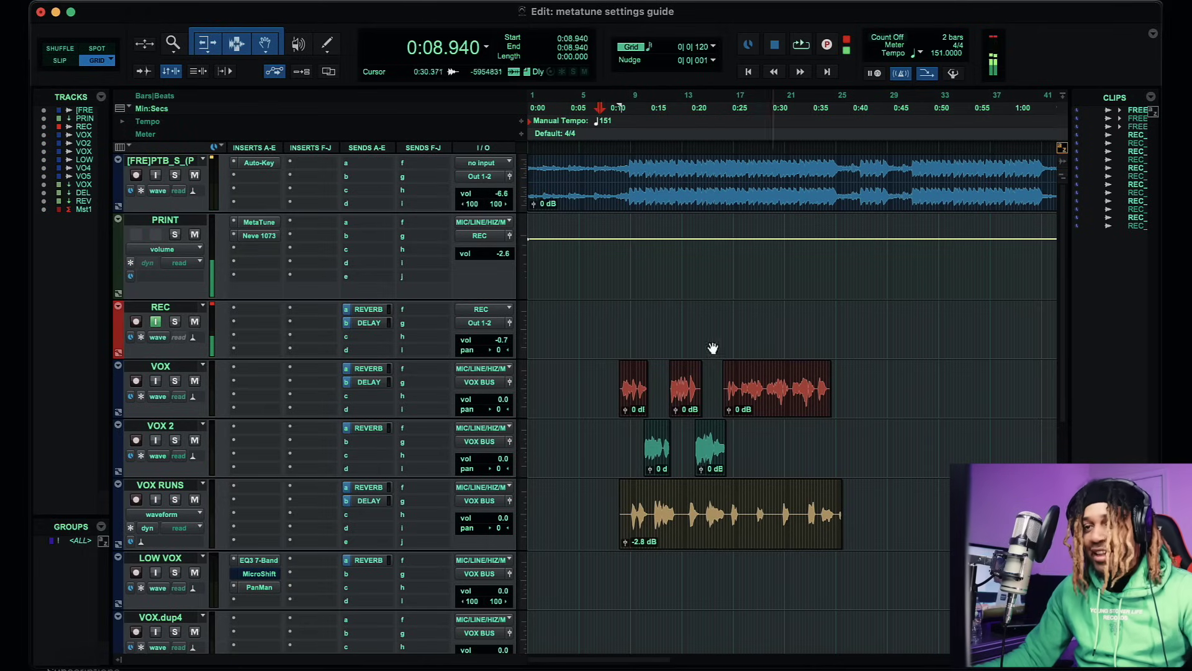
# Record a new vocal take on the REC track from about 0:09.0 to 0:39.9 with metaTune open, and close the plugin
pyautogui.press('super+space')
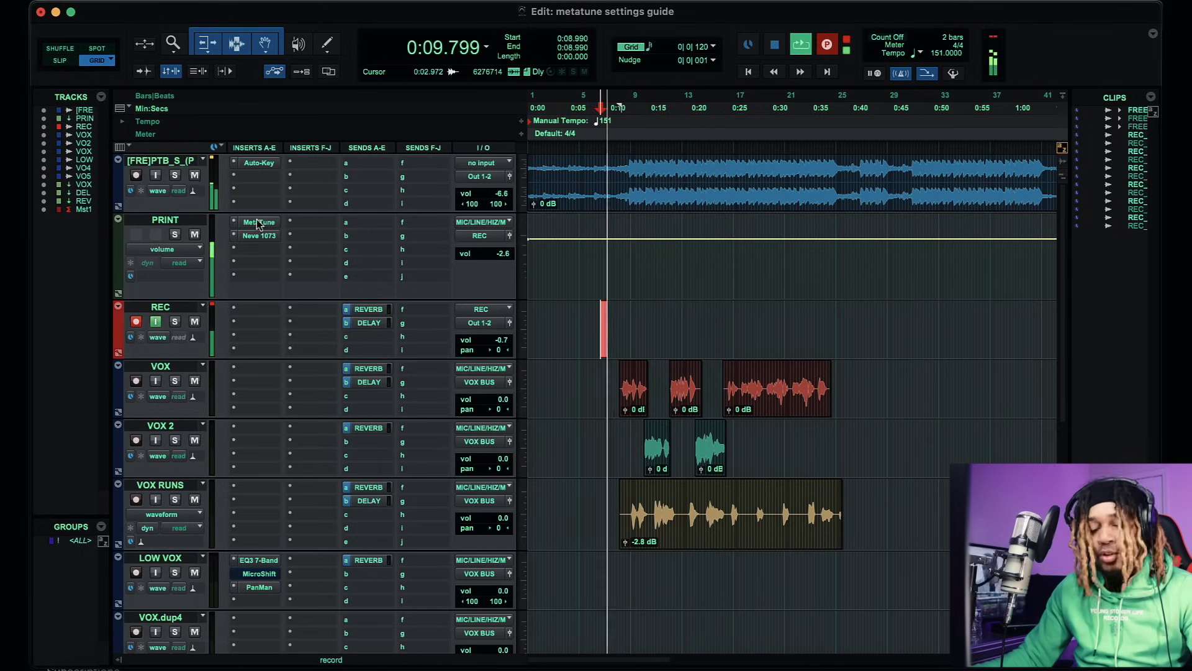
pyautogui.click(259, 222)
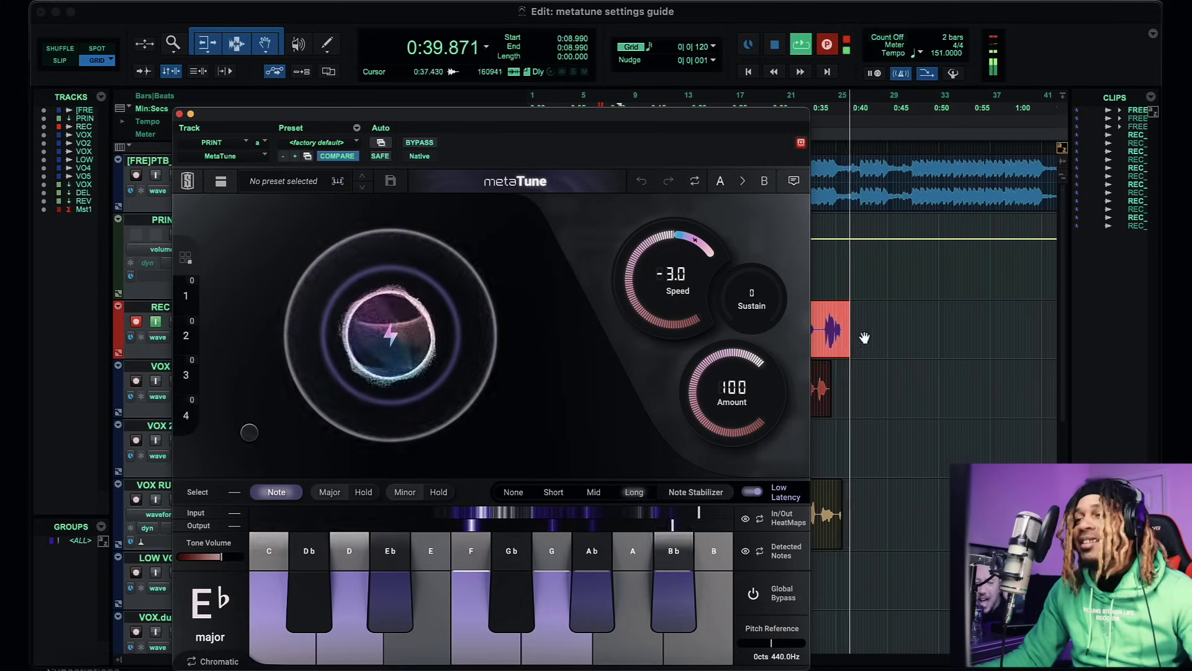
pyautogui.press('space')
pyautogui.click(180, 114)
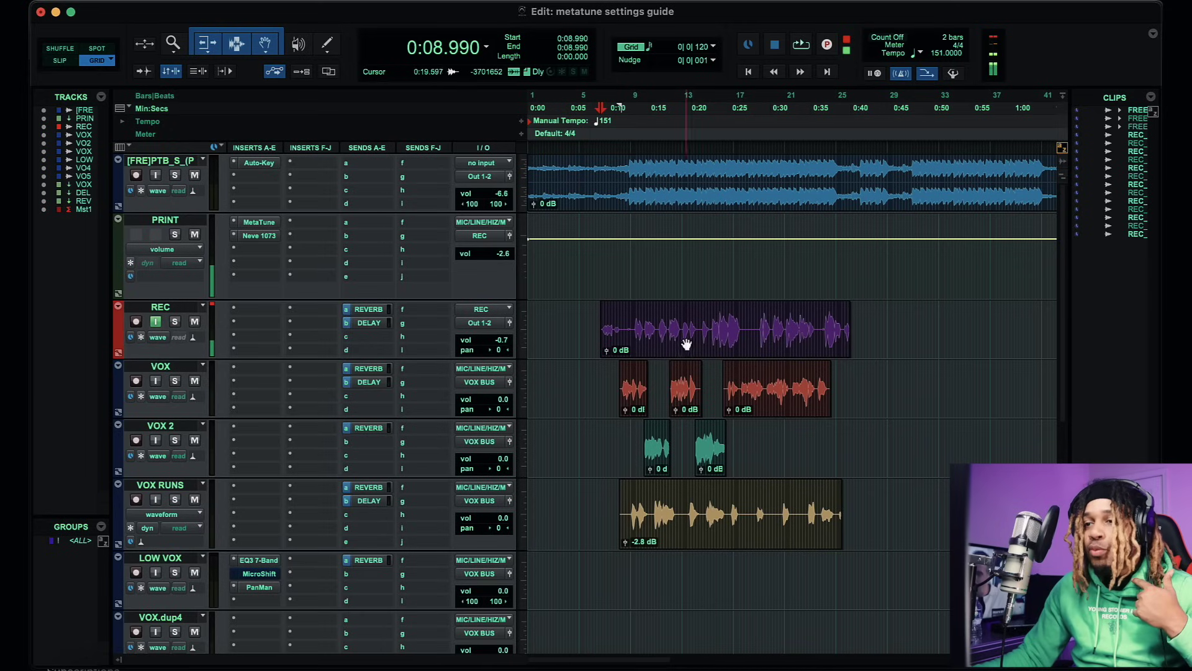
# Move the new take to the LOW VOX track and start playback from about 0:10.5
pyautogui.moveTo(712, 357); pyautogui.dragTo(709, 574)
pyautogui.click(612, 322)
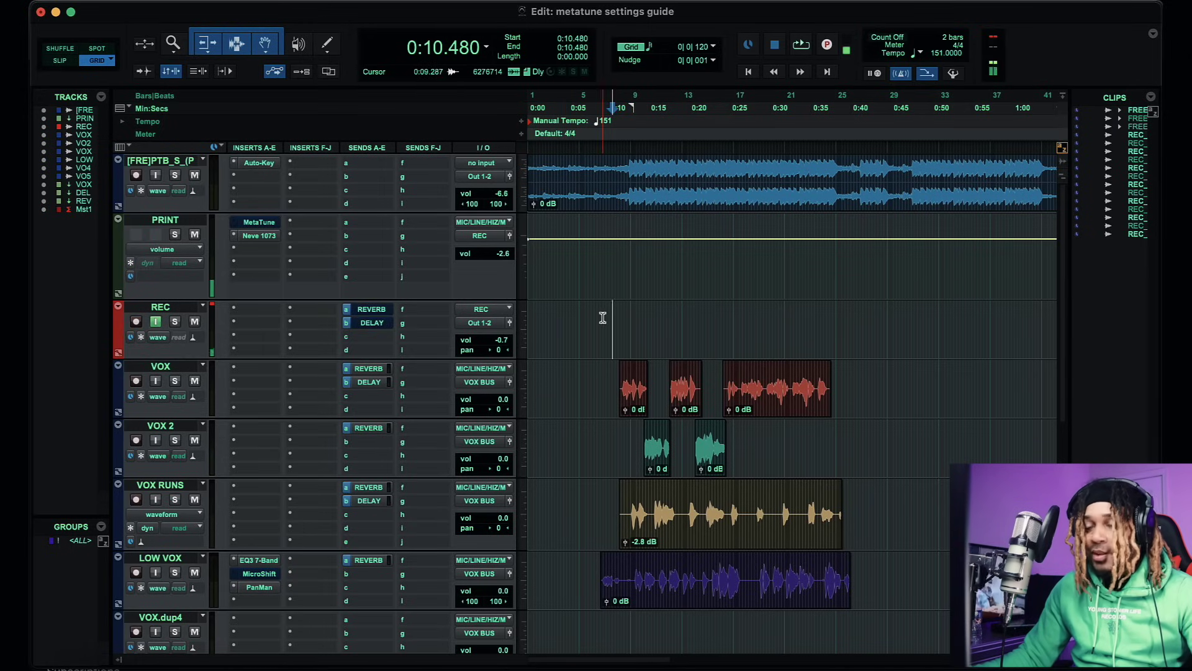
pyautogui.press('space')
# Trim the start of the LOW VOX clip to about 0:13.16
pyautogui.press('super+bracketright')
pyautogui.press('super+bracketright')
pyautogui.click(879, 577)
pyautogui.press('a')
pyautogui.press('r')
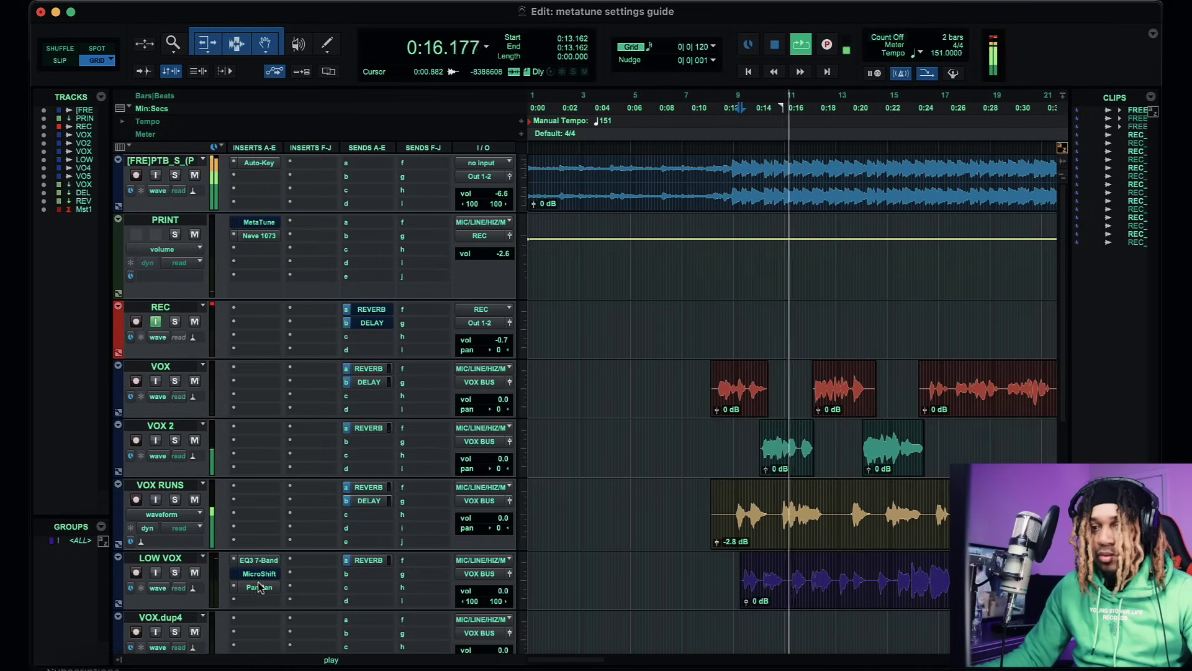
# Bypass the PanMan insert on the LOW VOX track while the vocals play
pyautogui.press('super+bracketright')
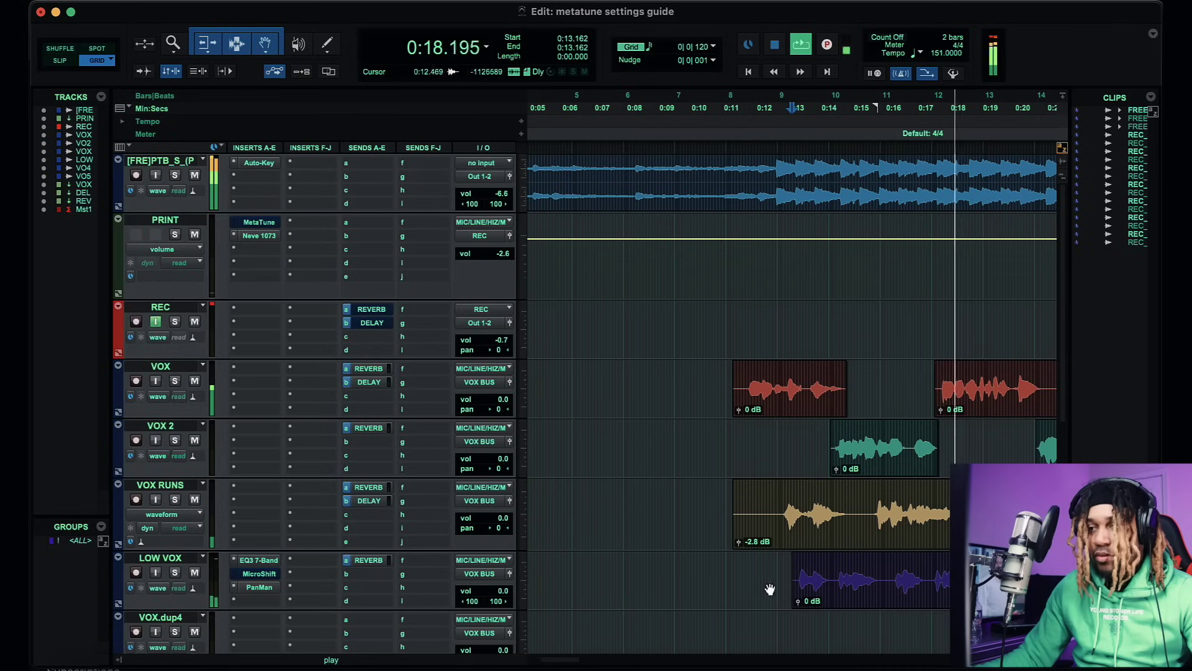
pyautogui.hscroll(2, 708, 586)
pyautogui.keyDown('super'); pyautogui.click(257, 589); pyautogui.keyUp('super')
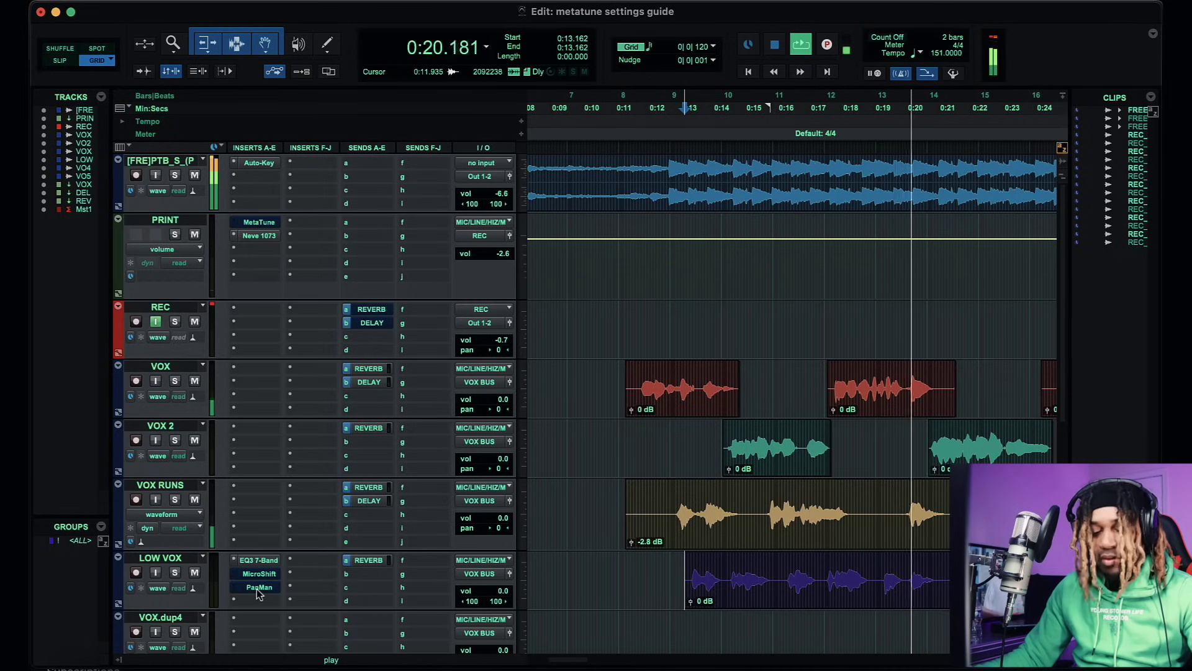
pyautogui.press('t')
pyautogui.press('r')
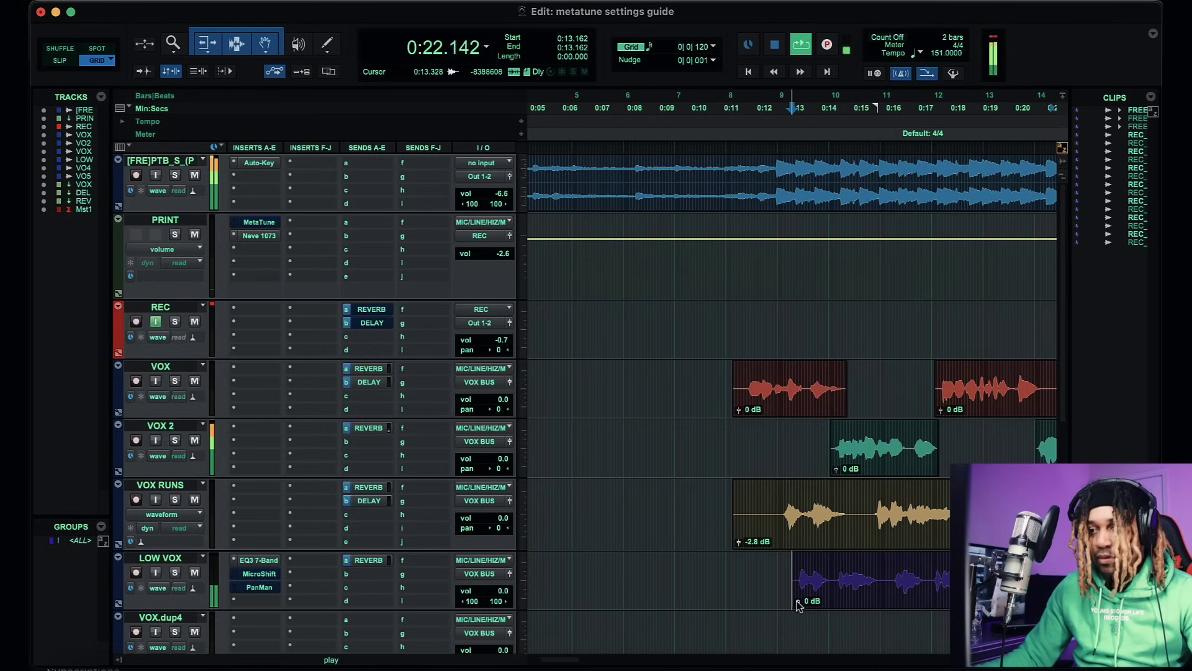
# Lower the LOW VOX clip's gain to -4.6 dB and listen to it in the vocal stack
pyautogui.press('super+bracketleft')
pyautogui.hscroll(5, 804, 601)
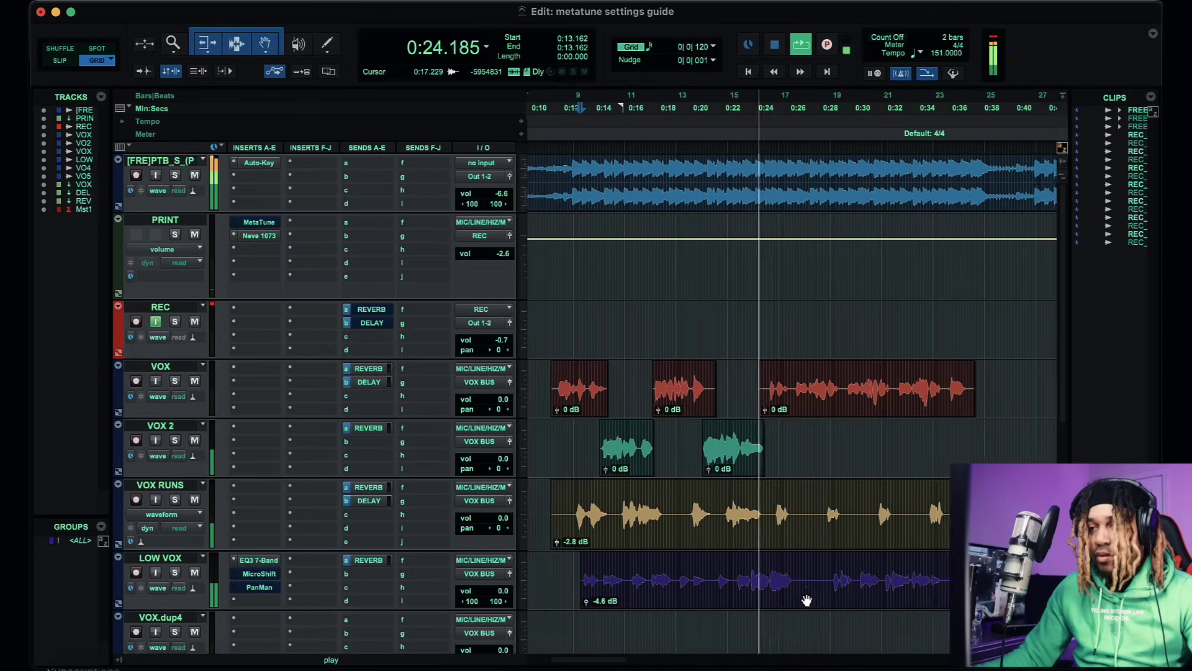
pyautogui.hscroll(1, 807, 601)
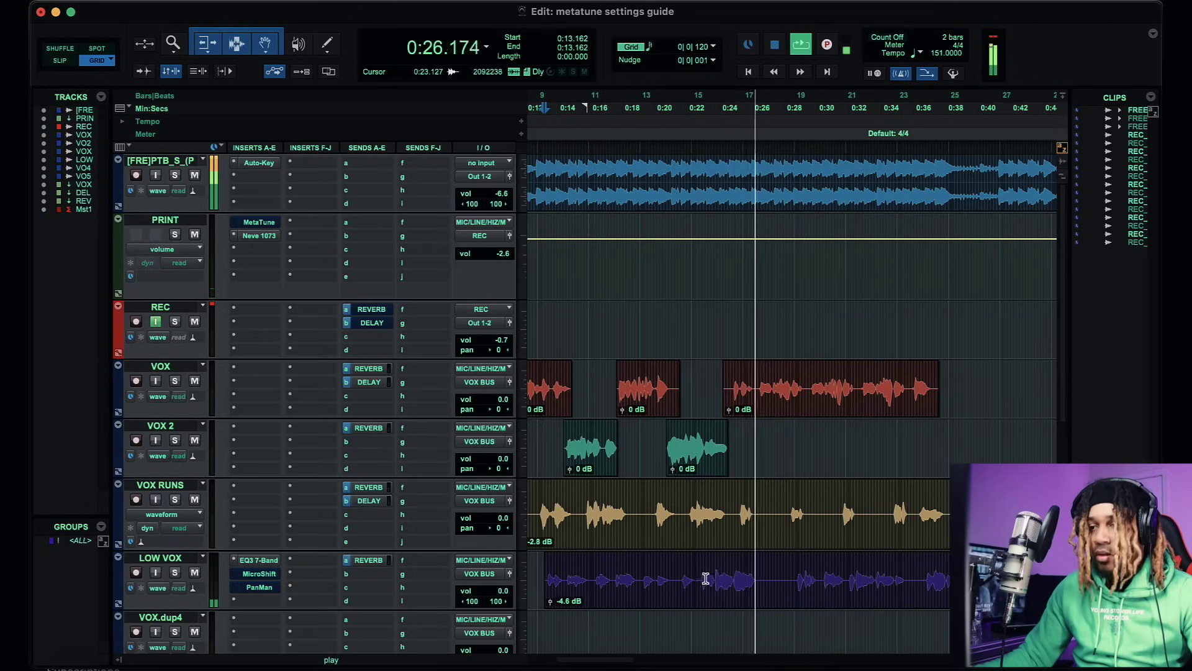
pyautogui.press('super+bracketright')
pyautogui.hscroll(8, 770, 573)
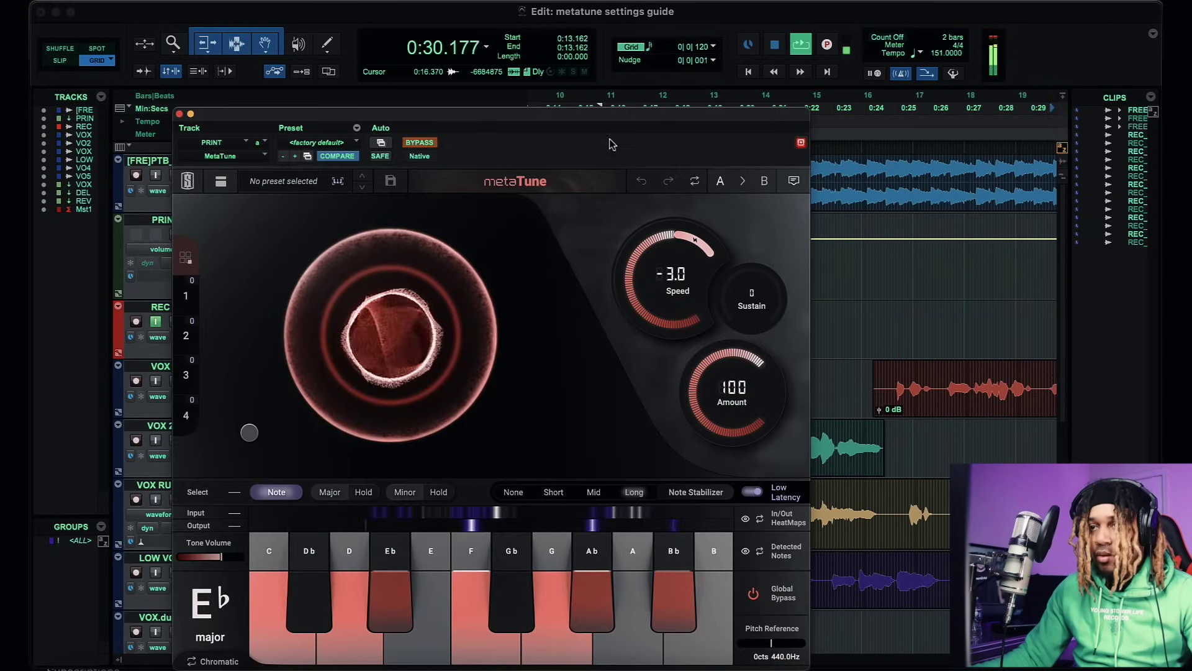
# Close the metaTune window and trim the ends of the VOX RUNS clip to about 0:38.05 and the LOW VOX clip to about 0:38.84
pyautogui.moveTo(607, 118); pyautogui.dragTo(607, 60)
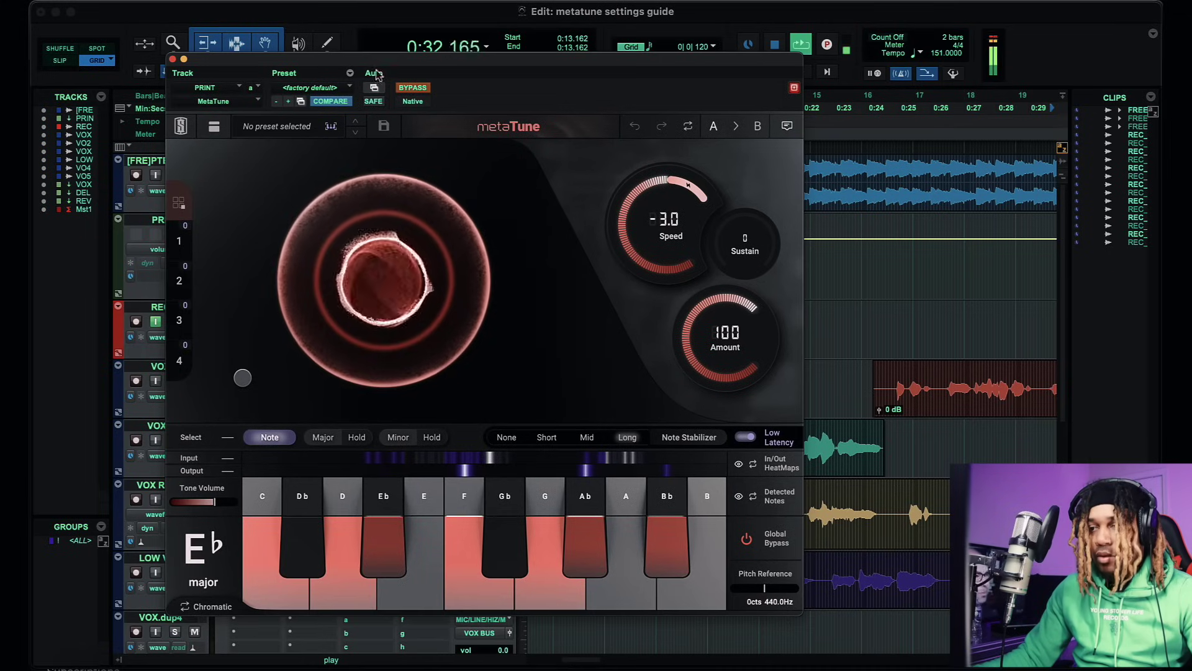
pyautogui.click(172, 59)
pyautogui.hscroll(3, 812, 388)
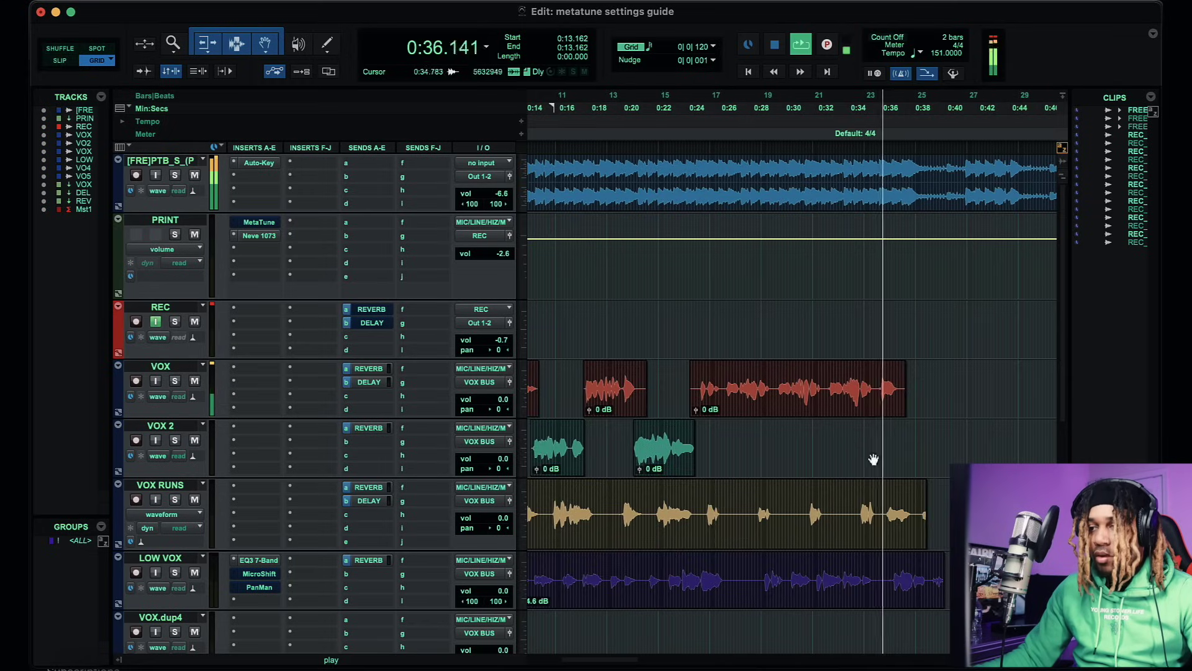
pyautogui.press('t')
pyautogui.press('t')
pyautogui.hscroll(4, 925, 541)
pyautogui.hscroll(3, 913, 540)
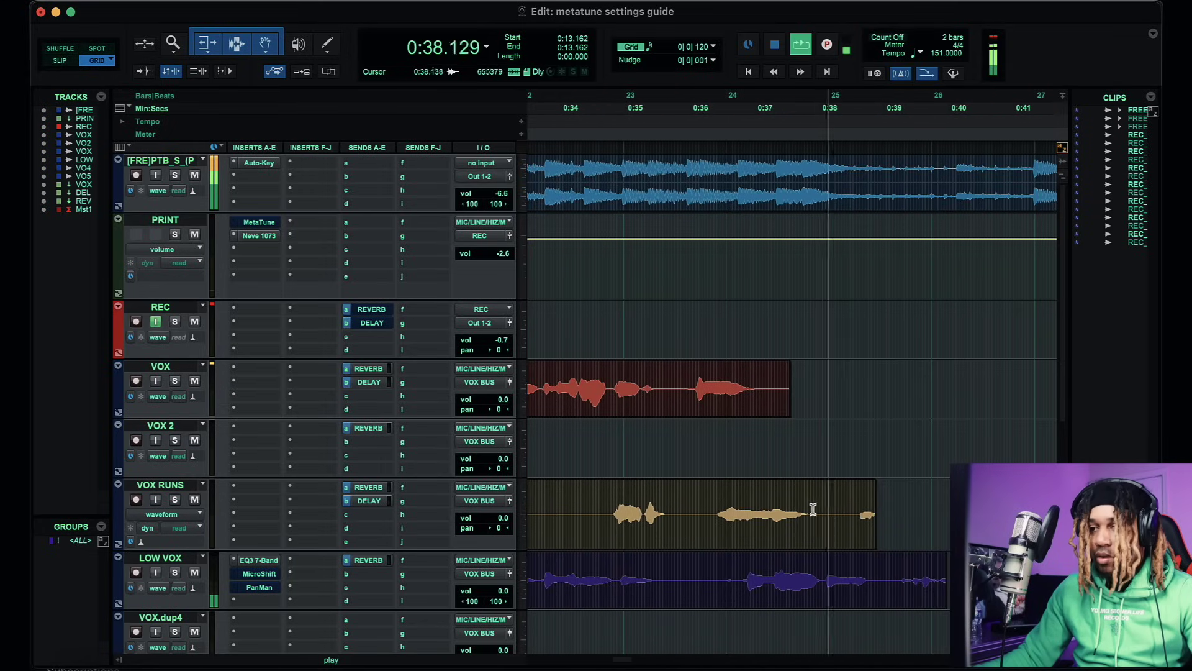
pyautogui.press('space')
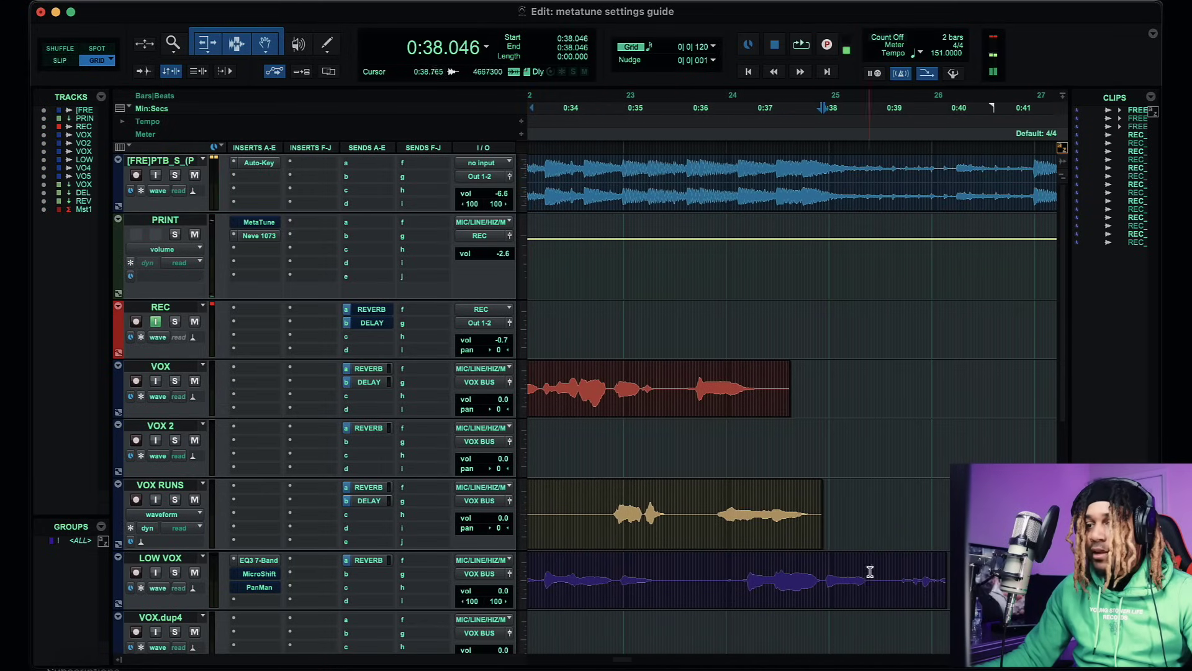
pyautogui.scroll(-5, 875, 570)
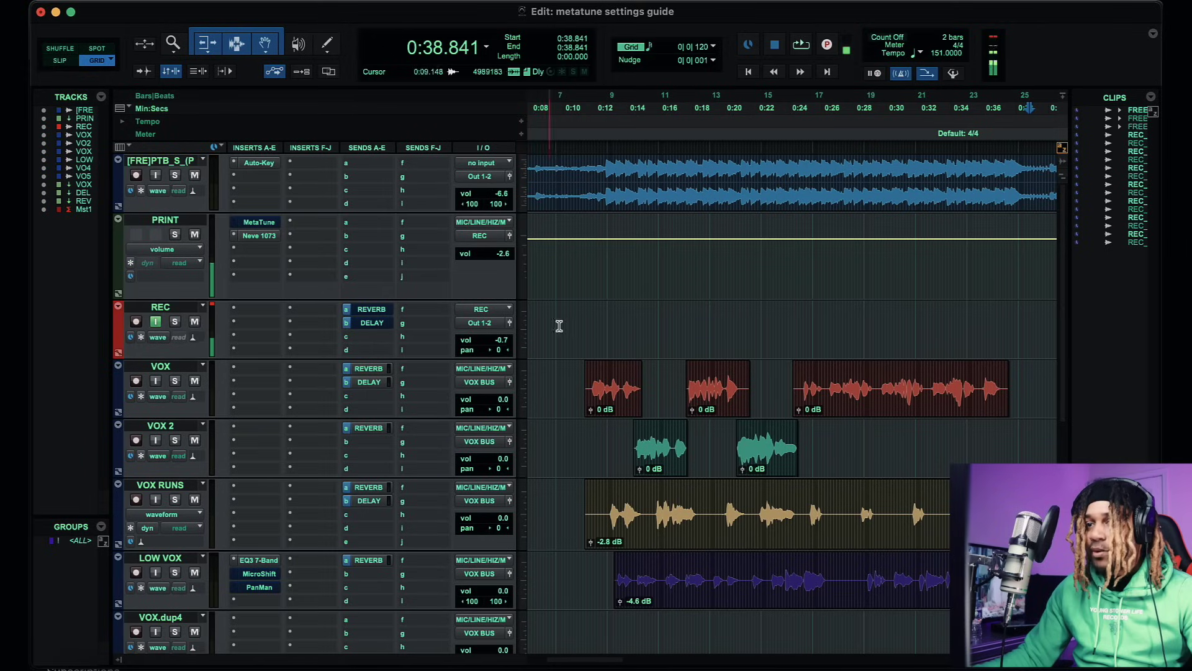
# Play from about 0:11.9 and trim the start of the VOX RUNS clip to about 0:12.72
pyautogui.click(594, 327)
pyautogui.press('space')
pyautogui.scroll(5, 857, 444)
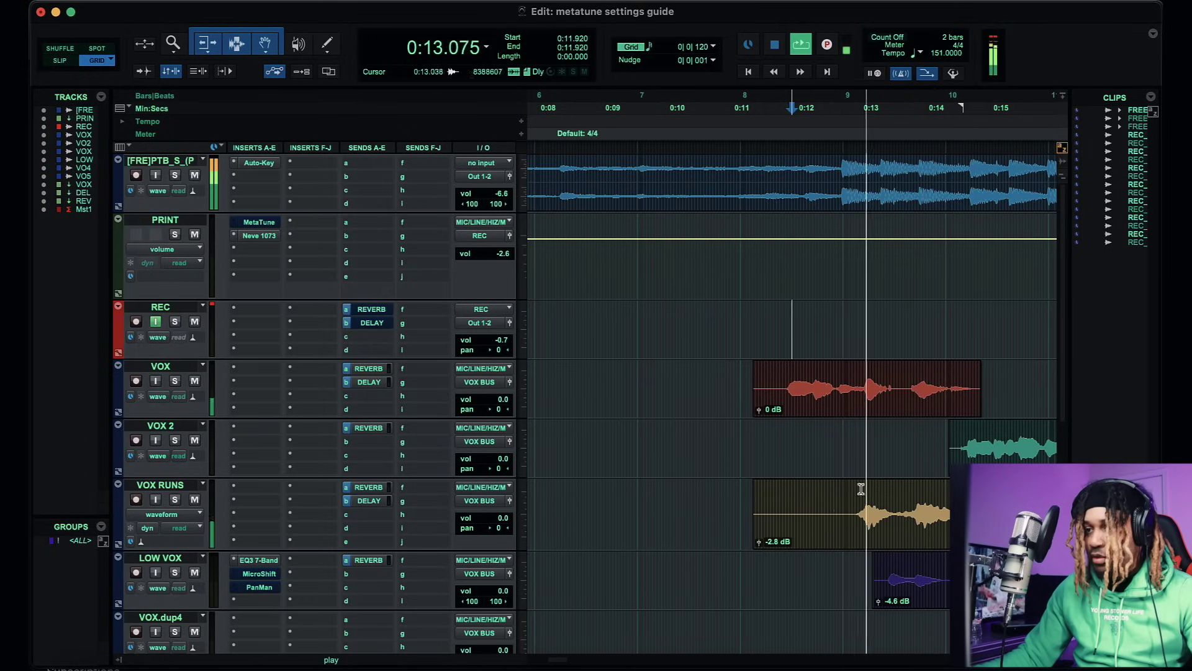
pyautogui.click(842, 508)
pyautogui.press('a')
pyautogui.press('t')
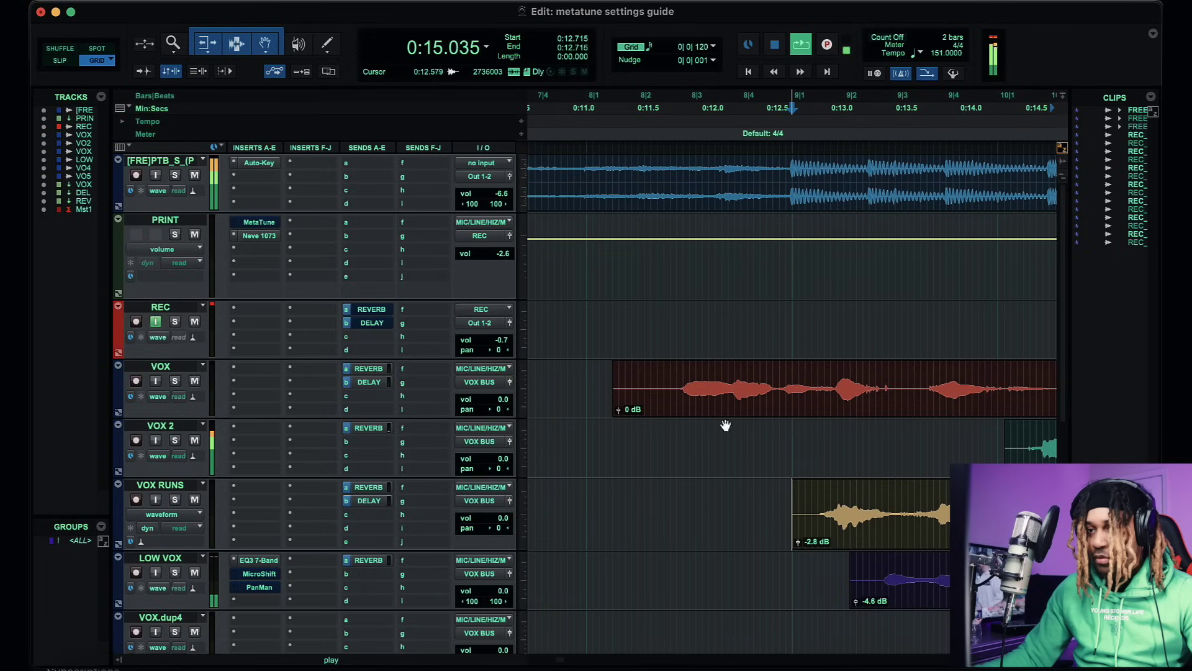
# Trim the start of the first VOX clip to about 0:11.77 and extend the LOW VOX clip's start back to about 0:12.72
pyautogui.moveTo(620, 395); pyautogui.dragTo(673, 411)
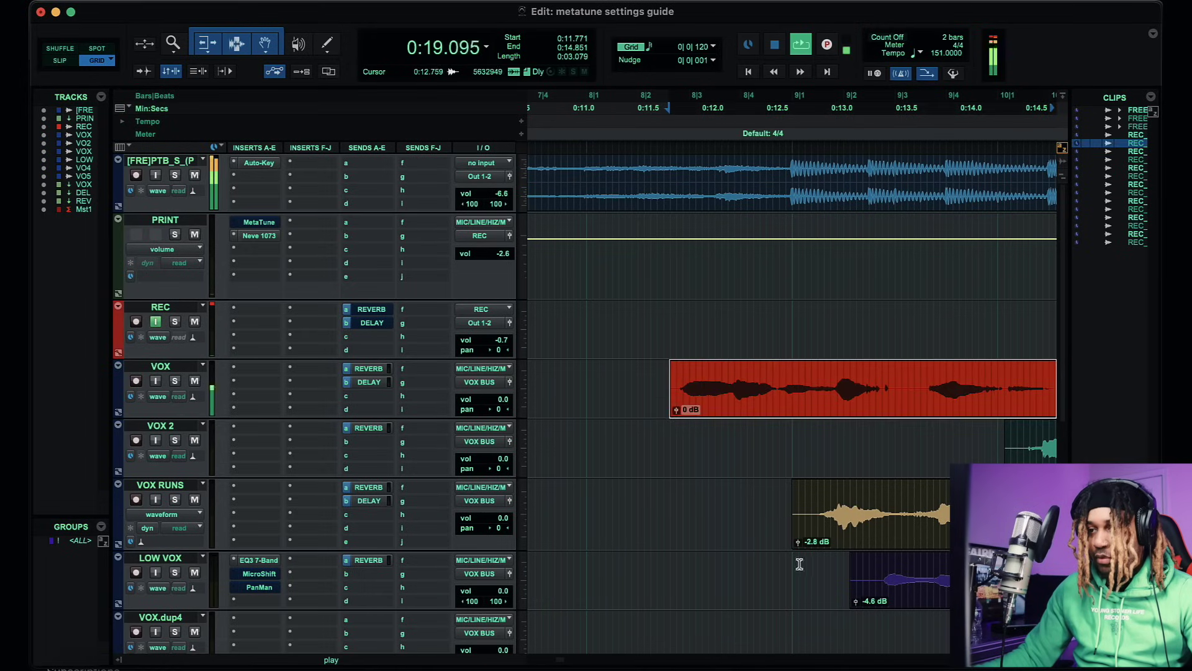
pyautogui.scroll(3, 813, 530)
pyautogui.hscroll(1, 817, 528)
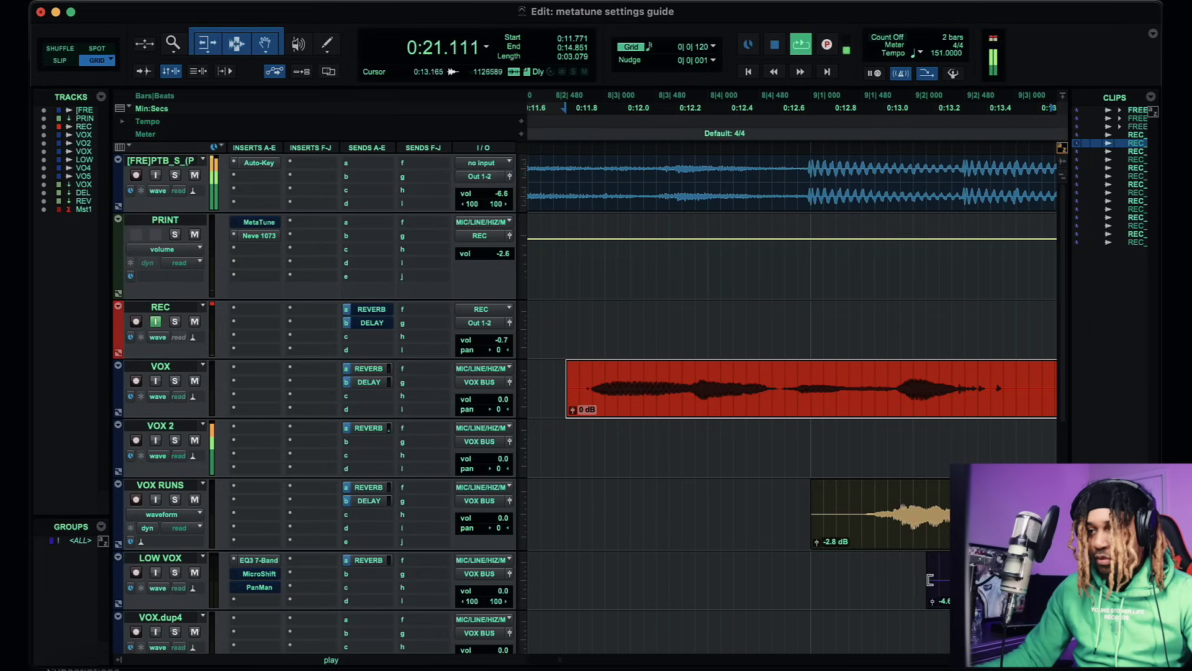
pyautogui.click(932, 587)
pyautogui.scroll(-4, 809, 590)
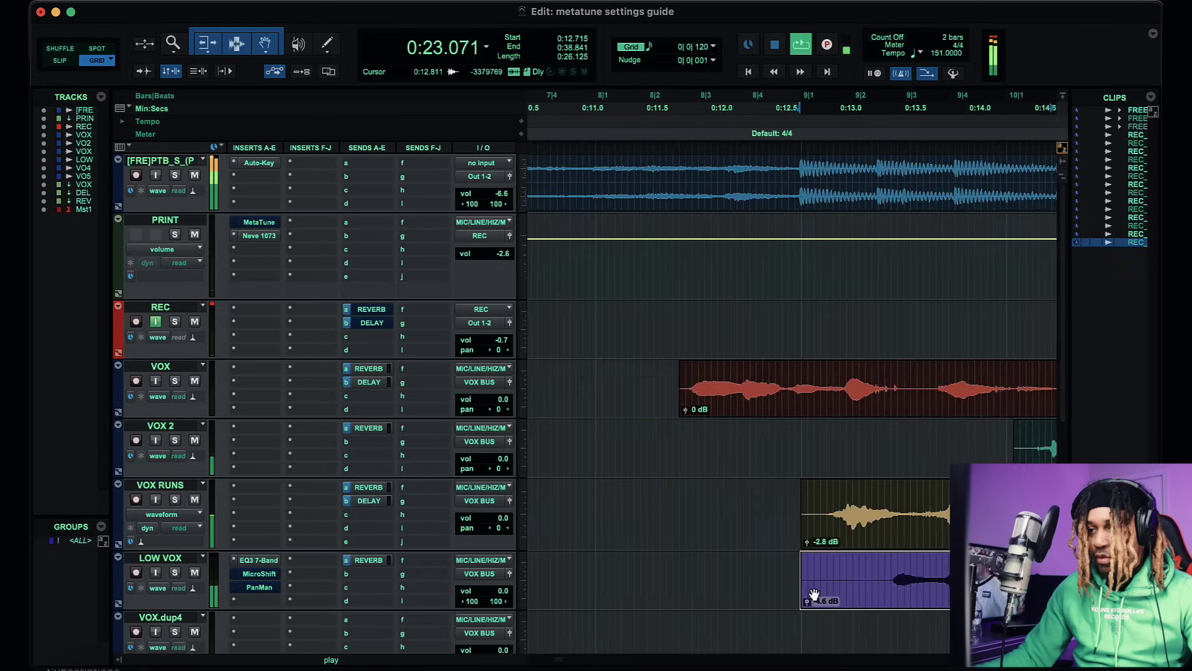
pyautogui.scroll(6, 872, 495)
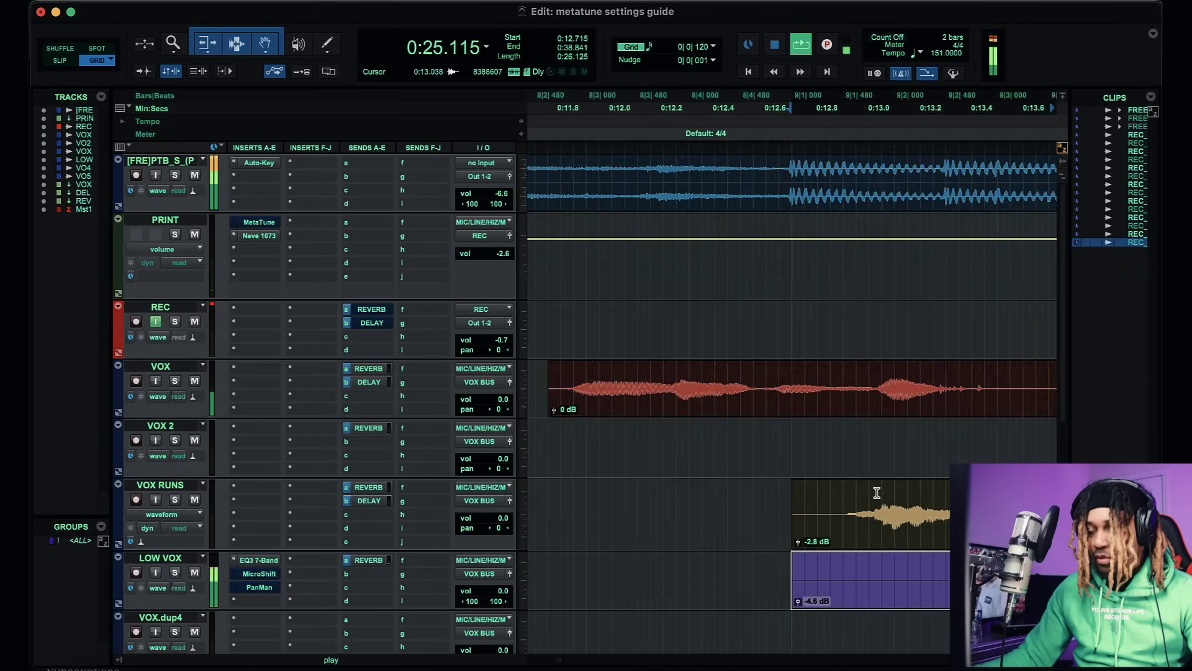
# Trim the start of the first VOX 2 clip to about 0:14.30 while playback continues
pyautogui.click(773, 460)
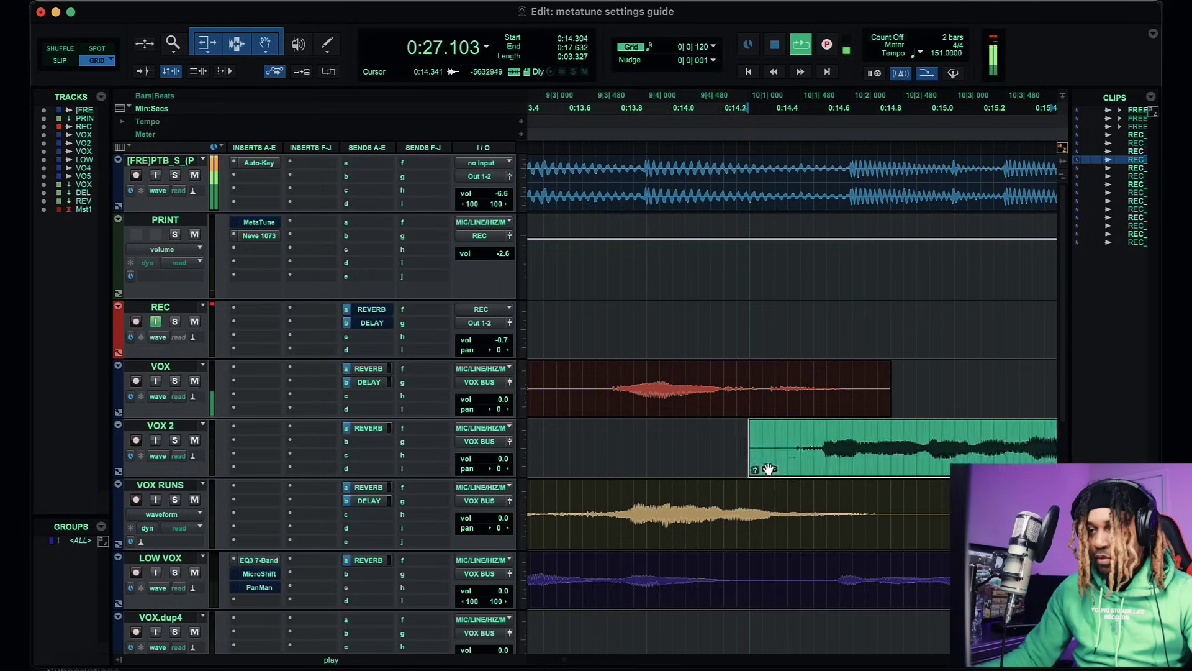
pyautogui.scroll(-5, 767, 467)
pyautogui.scroll(-4, 777, 470)
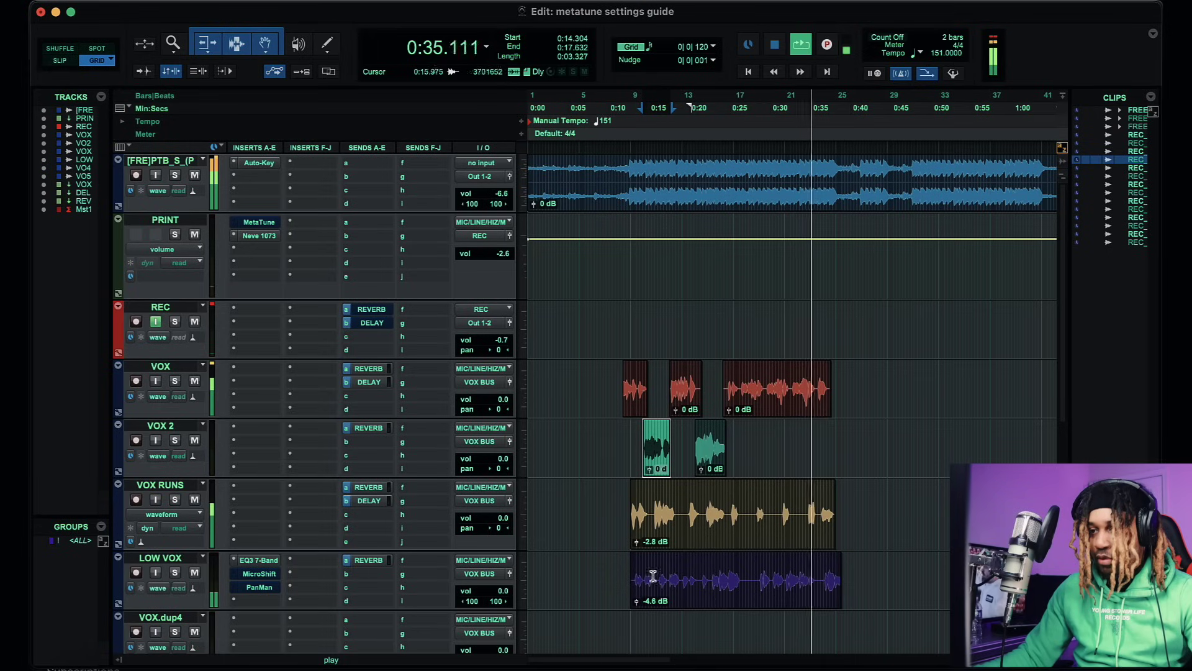
# Lower the LOW VOX clip's gain to -5.6 dB, trim its end to about 0:35.86 and stop playback
pyautogui.moveTo(636, 601); pyautogui.dragTo(638, 606)
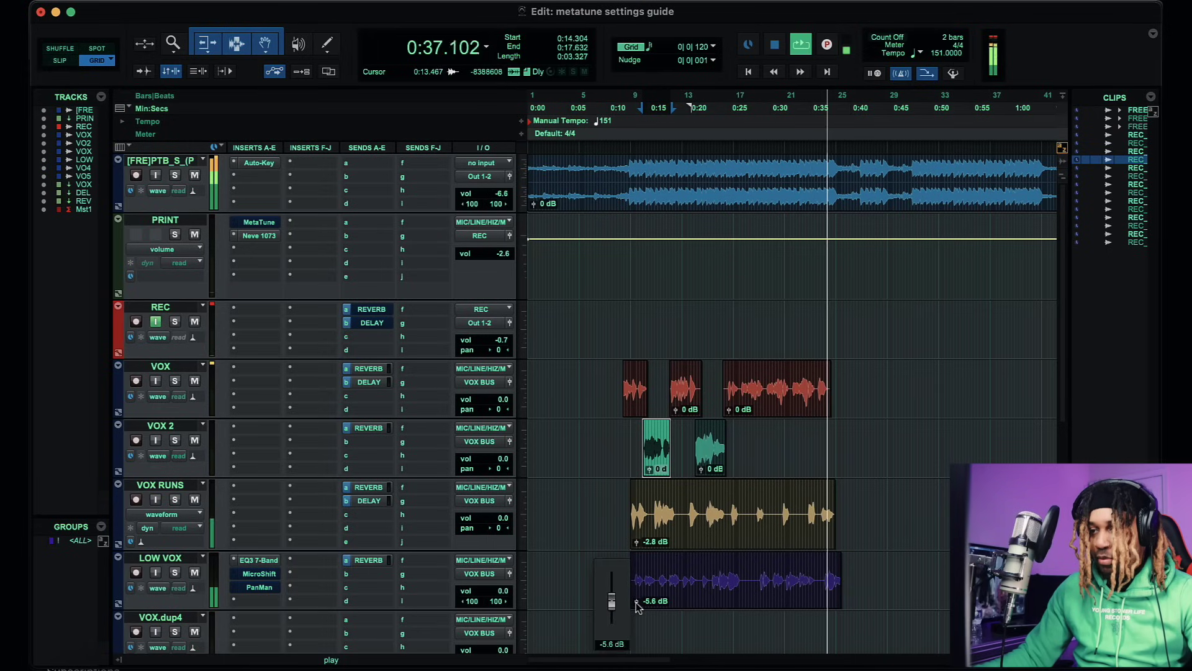
pyautogui.click(817, 575)
pyautogui.press('space')
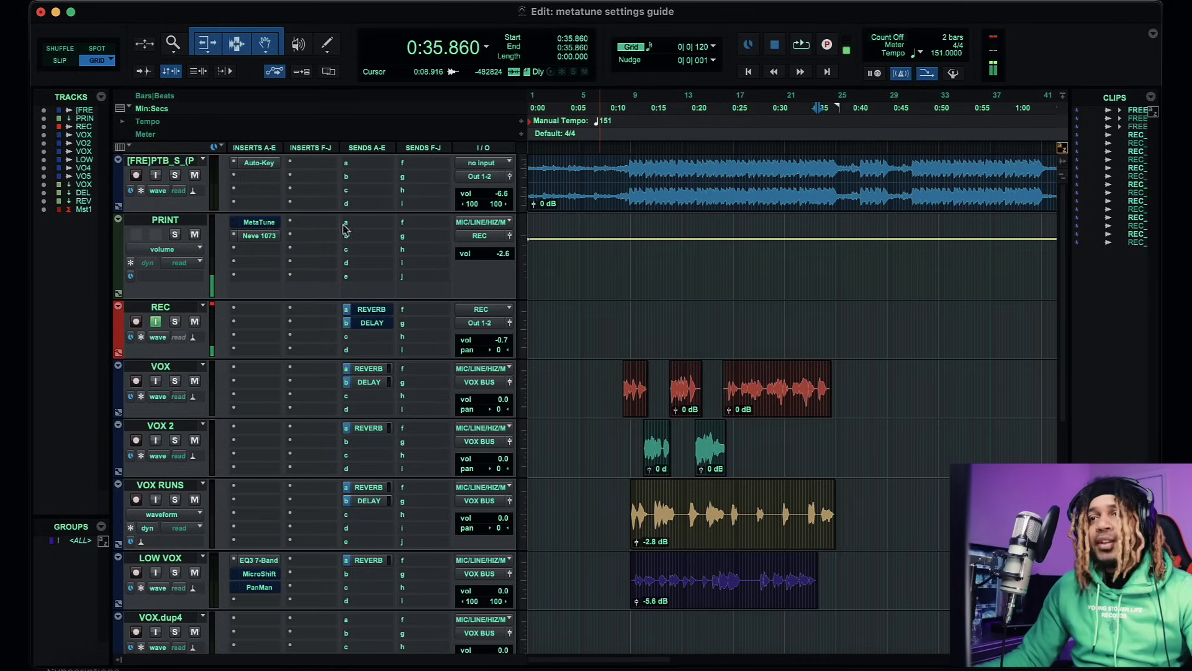
# Open MetaTune on the PRINT track, set Speed to 1.9 ms, and try Sustain at -18% before resetting it to 0
pyautogui.click(258, 221)
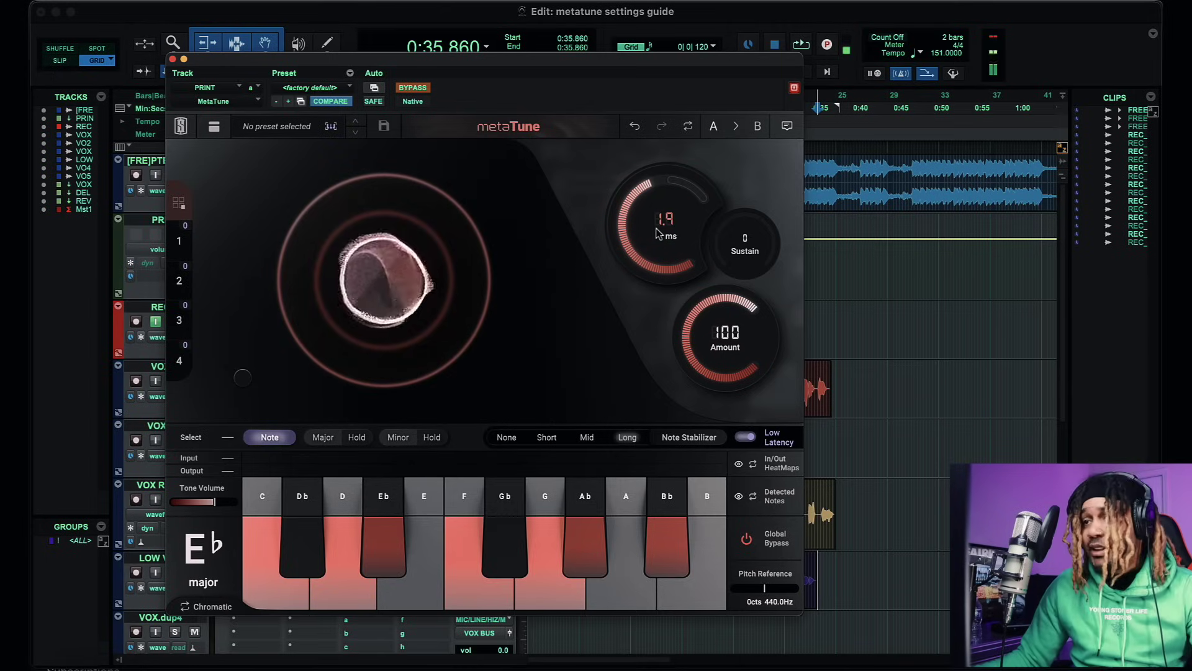
pyautogui.moveTo(722, 376); pyautogui.dragTo(719, 397)
pyautogui.moveTo(719, 341); pyautogui.dragTo(702, 298)
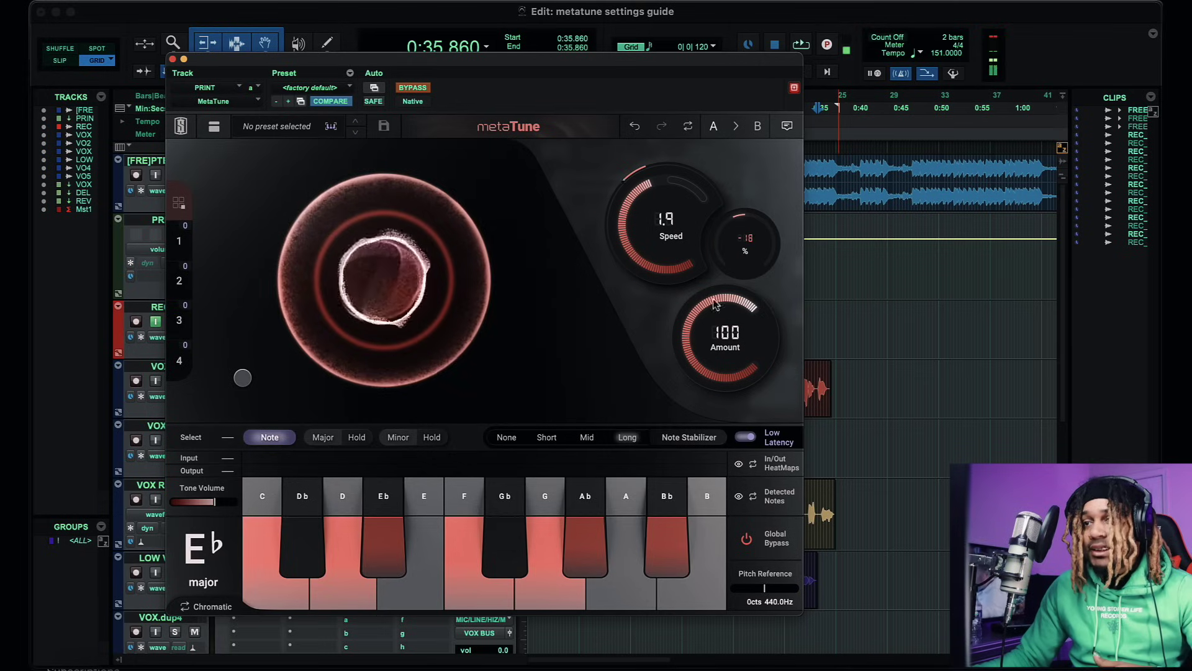
pyautogui.doubleClick(753, 250)
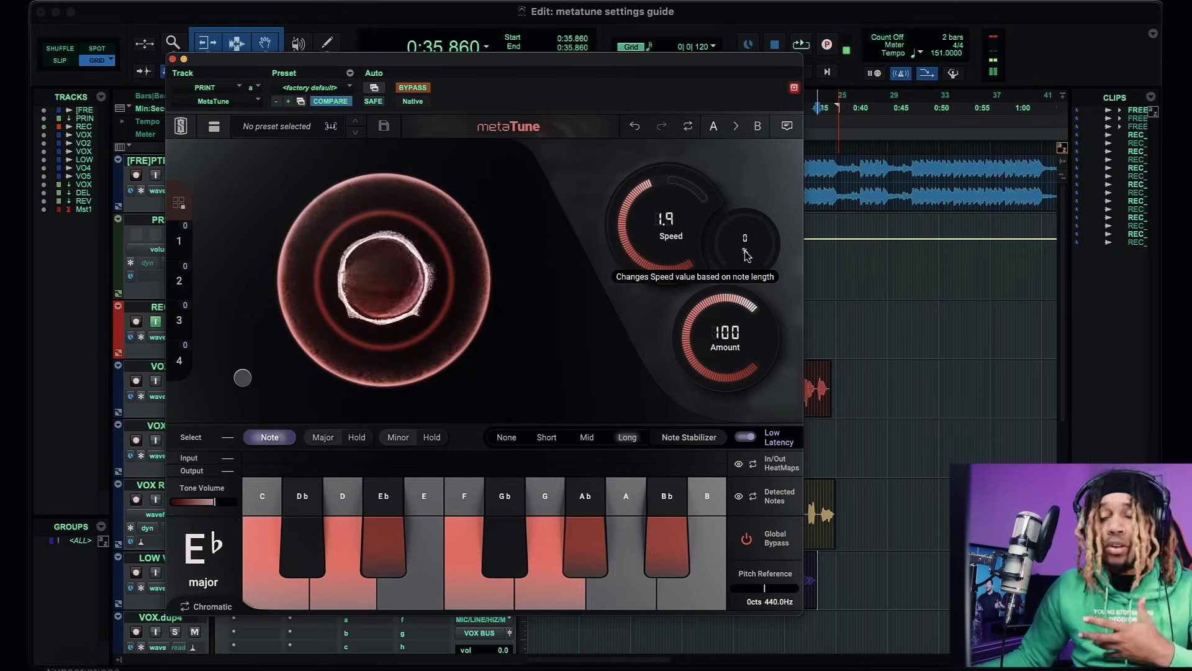
# Examine metaTune's key and scale choices, comparing the flats and sharps note lists
pyautogui.click(199, 550)
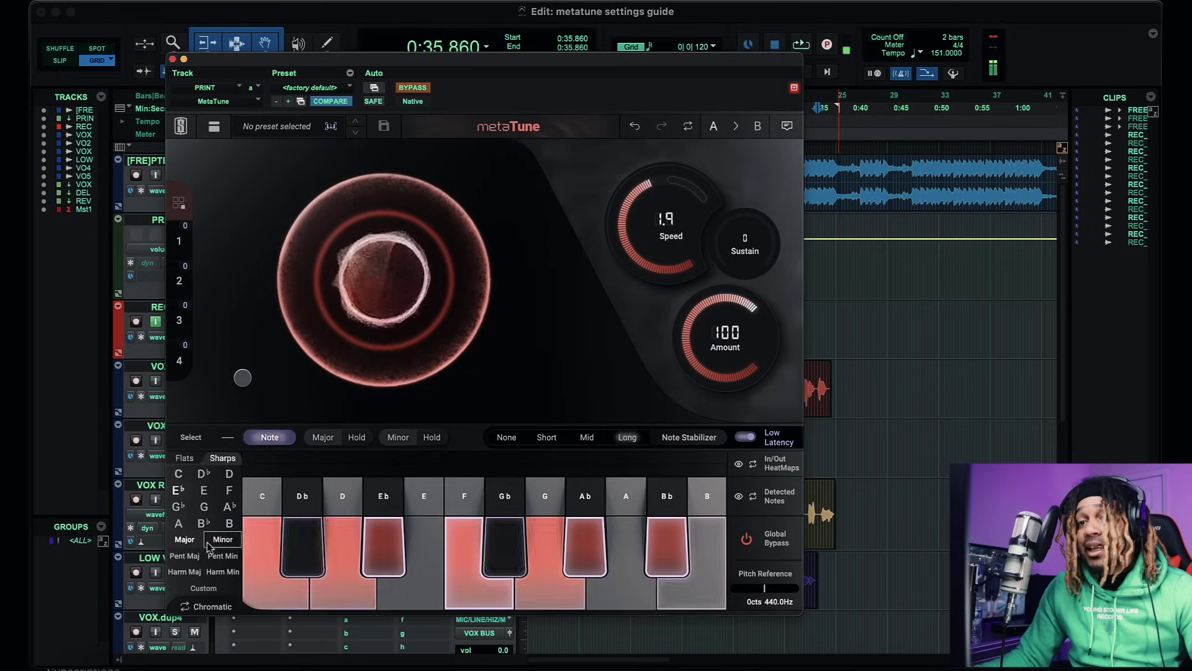
pyautogui.click(221, 459)
pyautogui.click(193, 459)
pyautogui.click(226, 459)
pyautogui.click(223, 459)
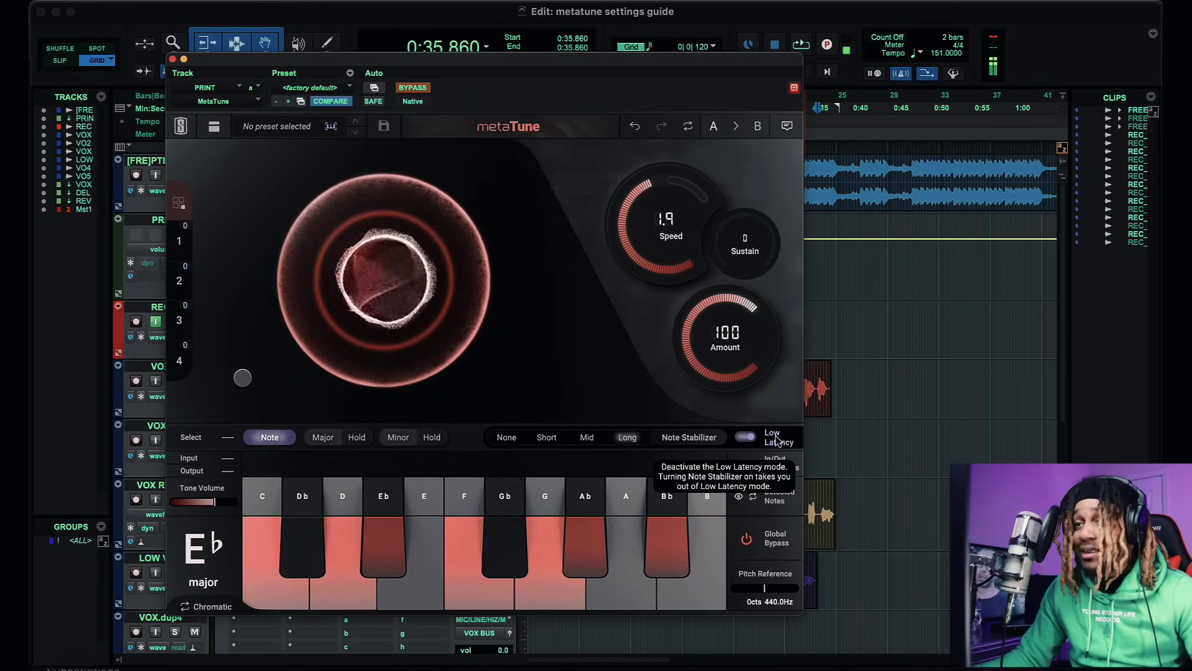
# Try metaTune's doubler at about 99% wet and 52% width, and return it to its original dry, narrow position
pyautogui.moveTo(242, 378); pyautogui.dragTo(242, 255)
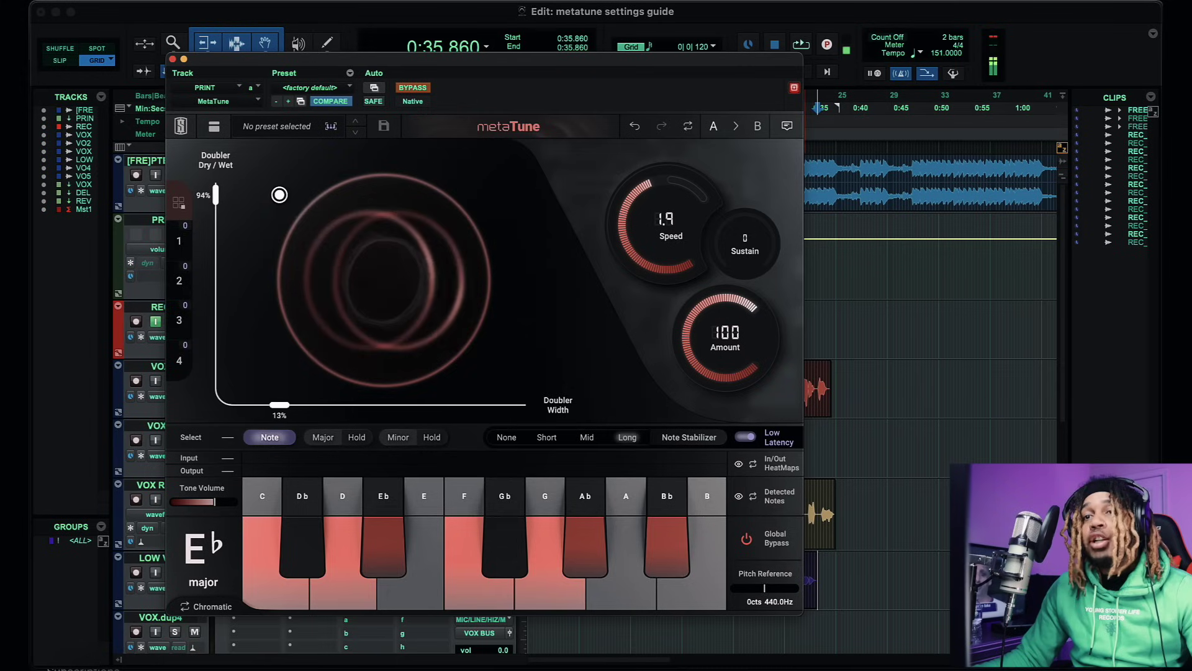
pyautogui.moveTo(242, 188); pyautogui.dragTo(305, 182)
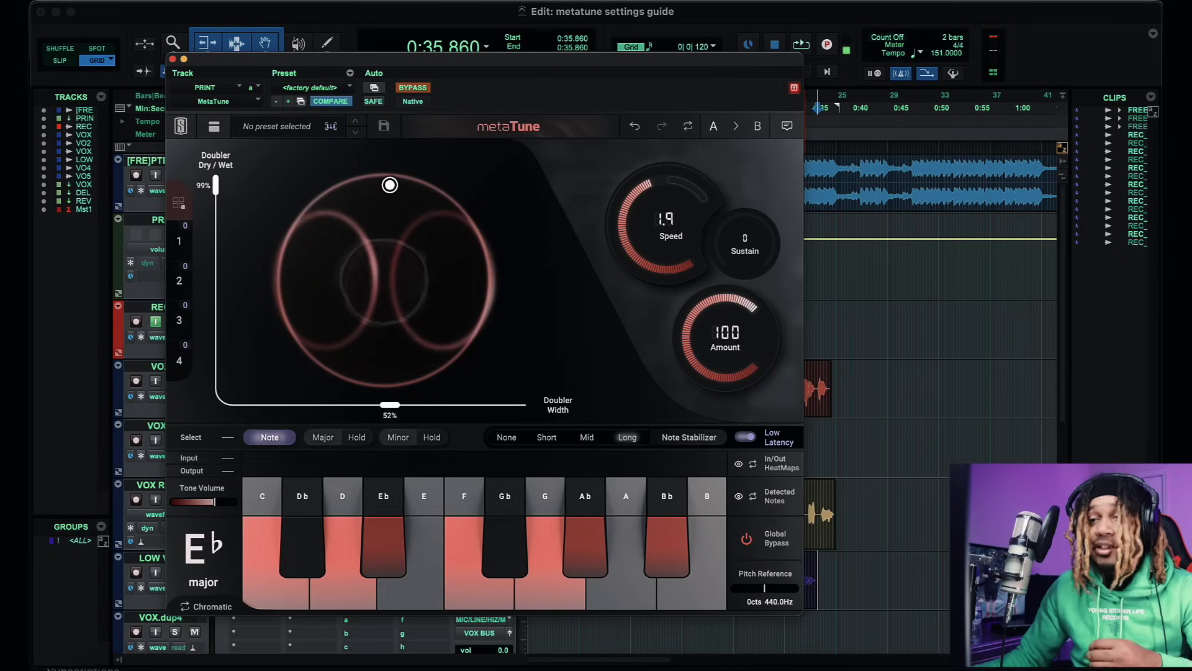
pyautogui.moveTo(390, 184); pyautogui.dragTo(356, 209)
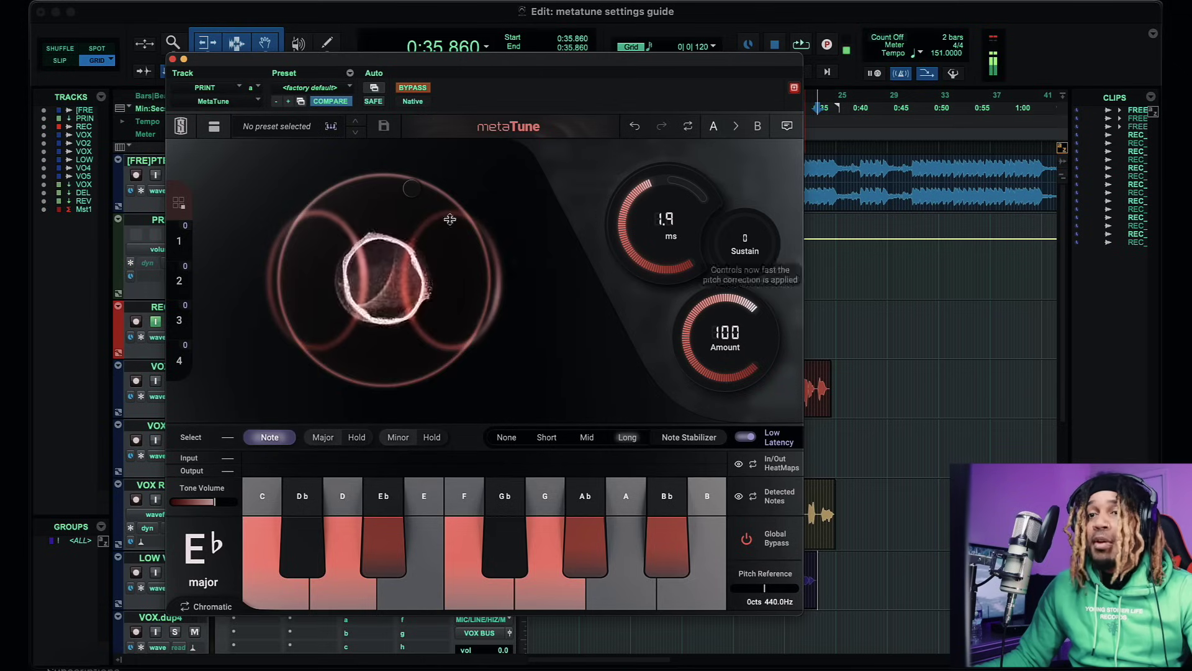
pyautogui.moveTo(411, 188); pyautogui.dragTo(242, 377)
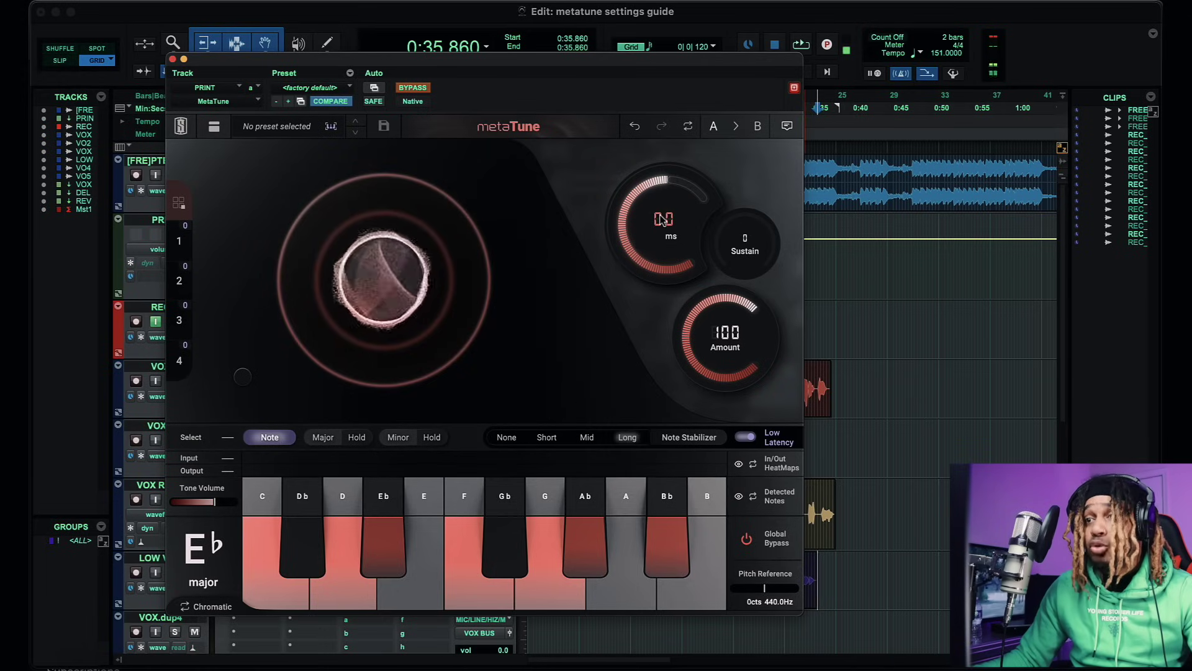
# Set metaTune's Speed to 0.0 ms and move its window aside to uncover the track inserts and sends
pyautogui.moveTo(728, 259); pyautogui.dragTo(735, 268)
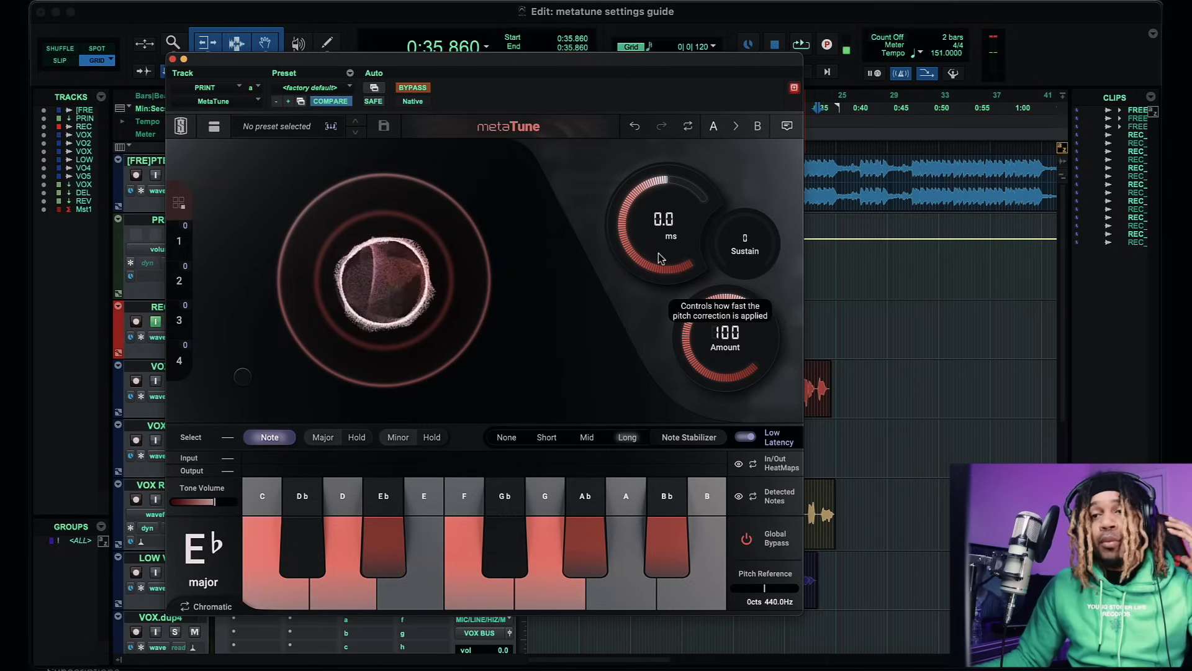
pyautogui.moveTo(410, 67); pyautogui.dragTo(592, 92)
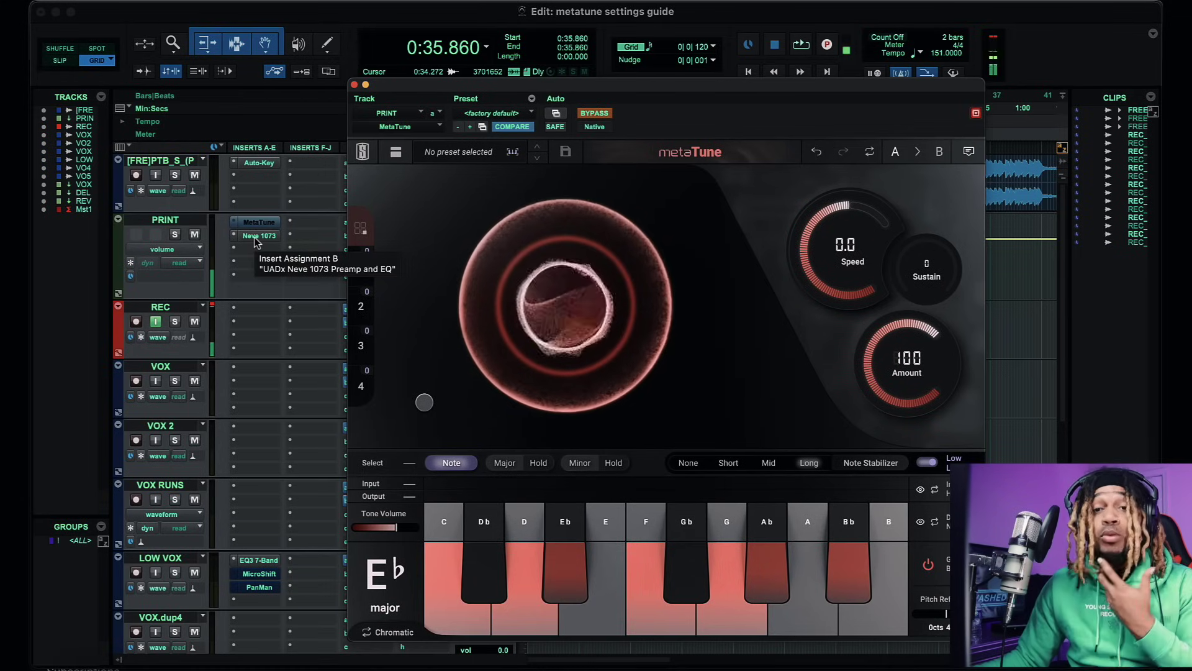
pyautogui.moveTo(548, 85); pyautogui.dragTo(663, 92)
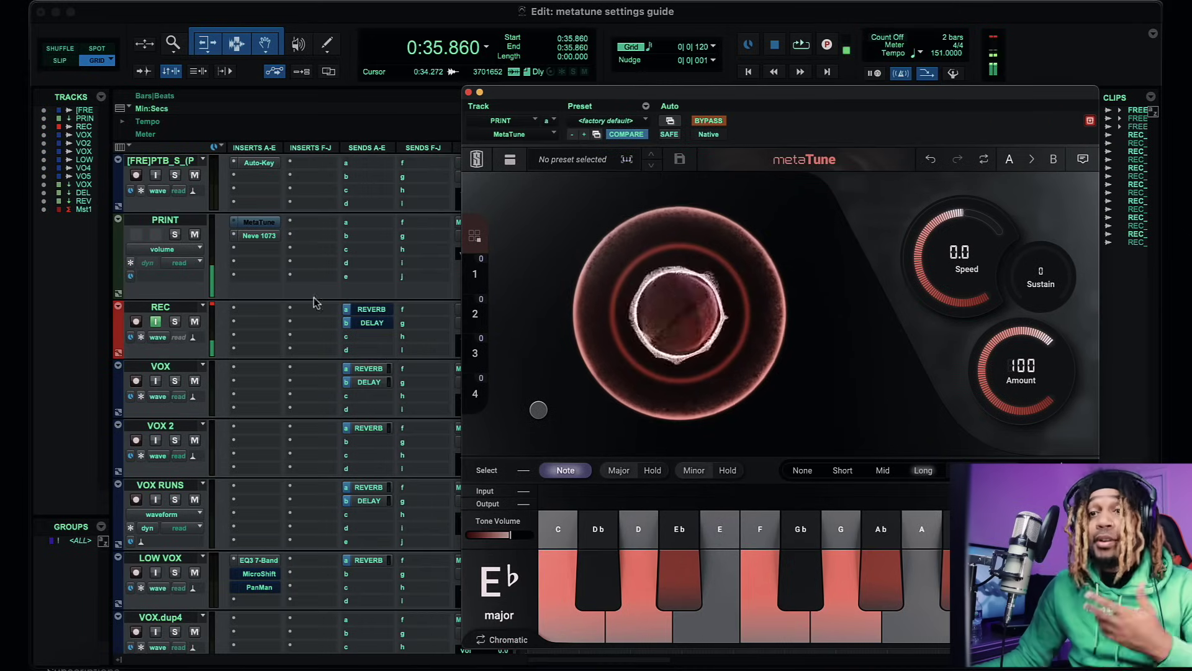